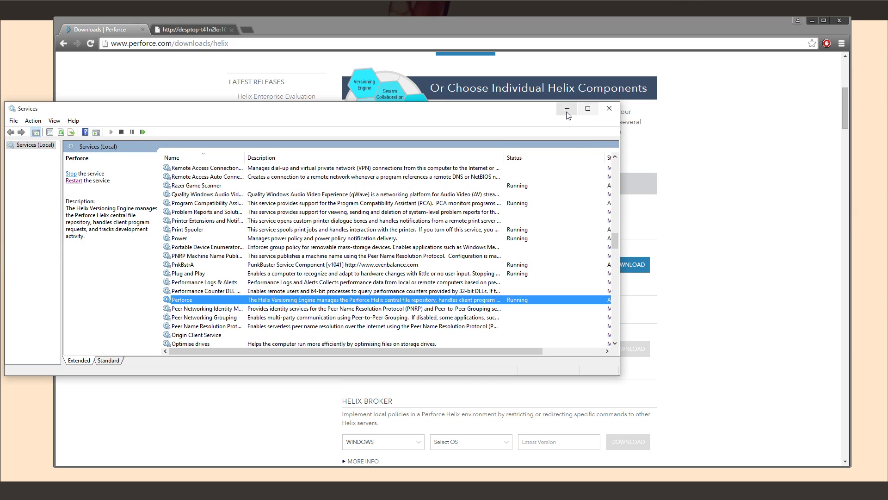
# With the Perforce service confirmed Running, minimize Services to reveal the Perforce downloads page
pyautogui.click(567, 108)
# Scroll down to Helix Clients and highlight the P4V: Visual Client heading
pyautogui.scroll(-2, 749, 189)
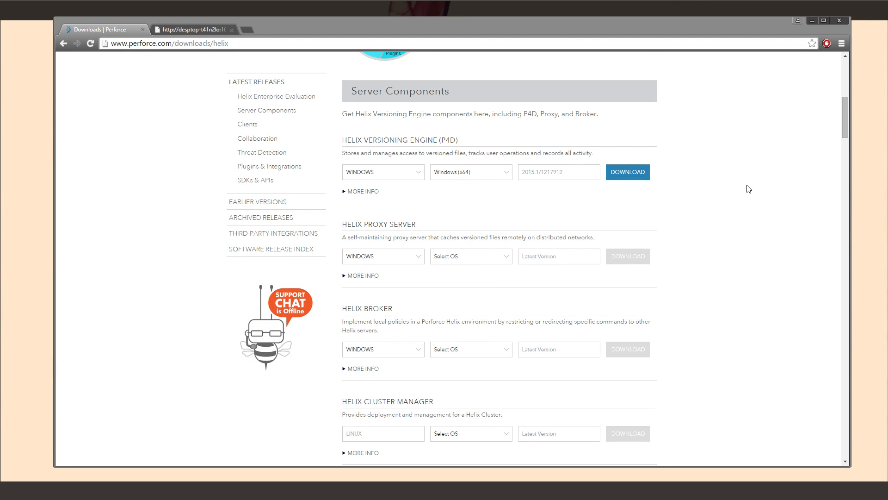
pyautogui.scroll(-8, 747, 189)
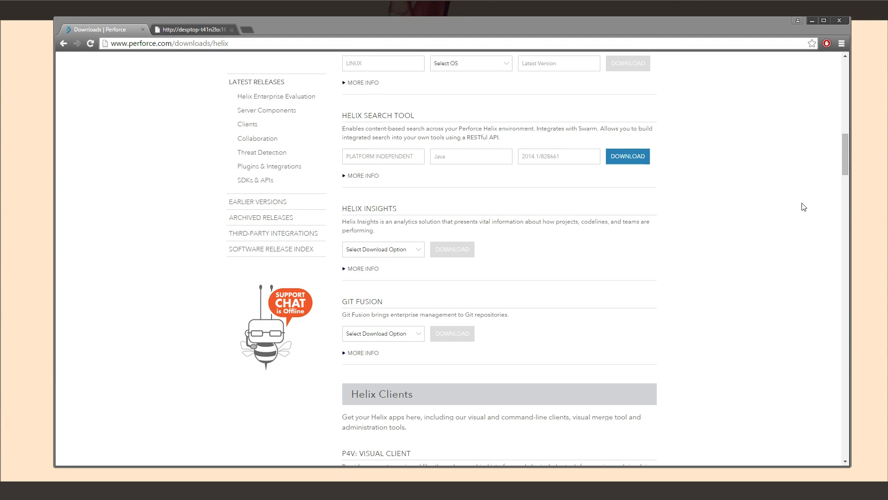
pyautogui.scroll(-3, 804, 207)
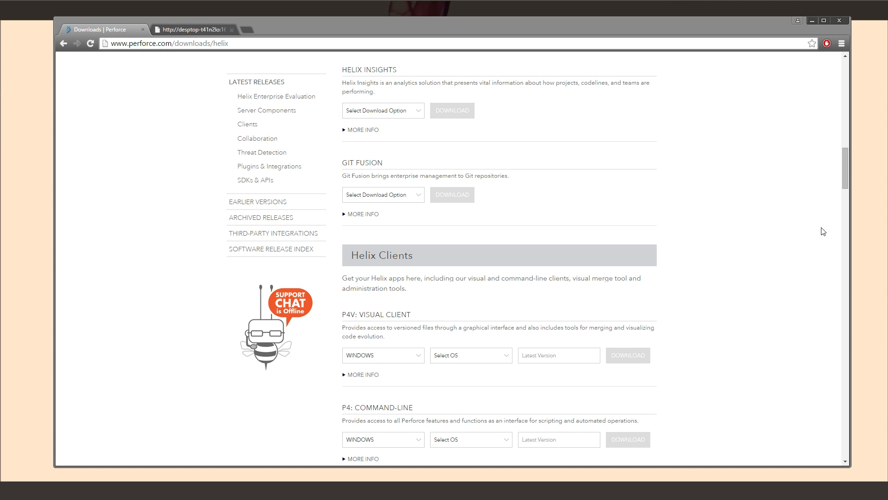
pyautogui.scroll(-2, 771, 218)
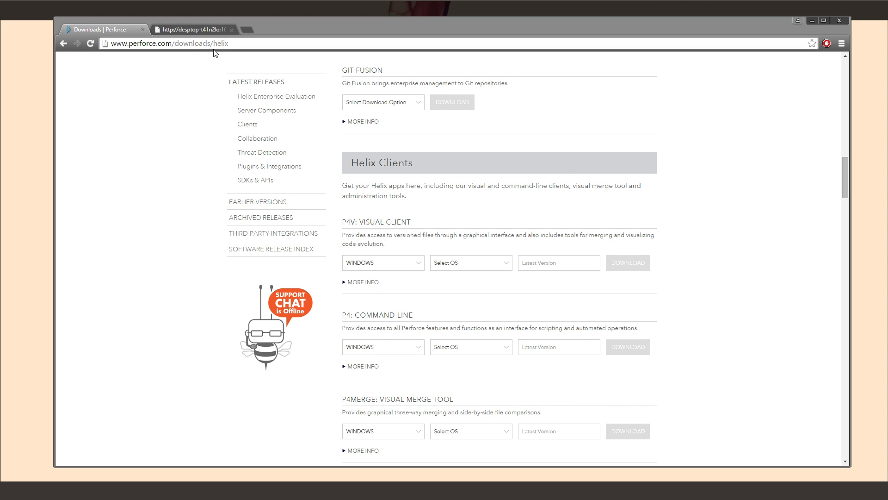
pyautogui.moveTo(342, 222); pyautogui.dragTo(422, 225)
# Download the Windows (x64) P4V installer without registering and run p4vinst64 (1).exe
pyautogui.click(483, 263)
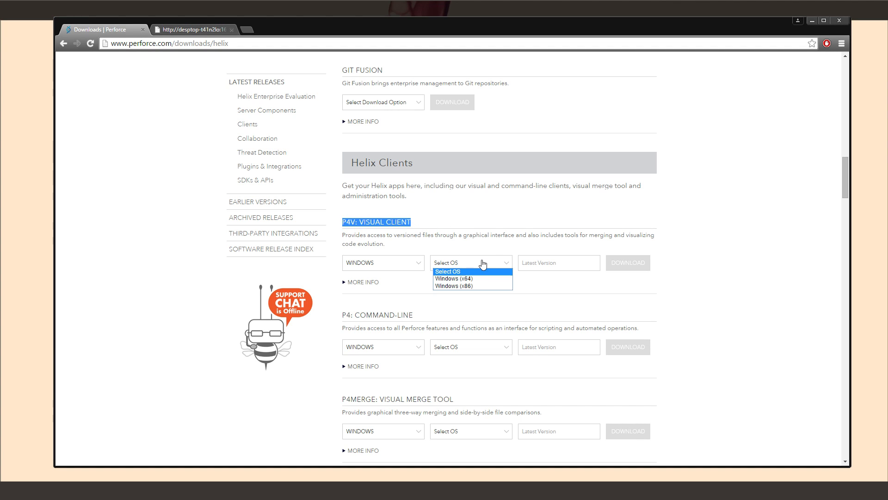
pyautogui.click(456, 279)
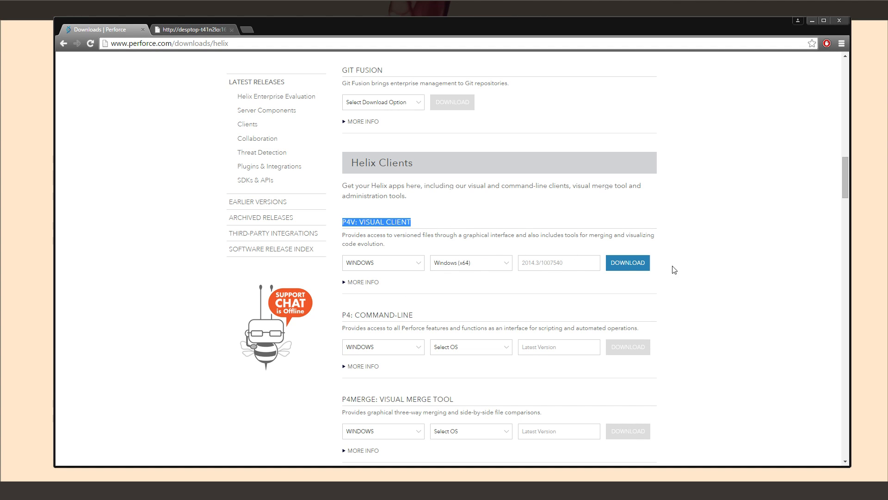
pyautogui.click(629, 267)
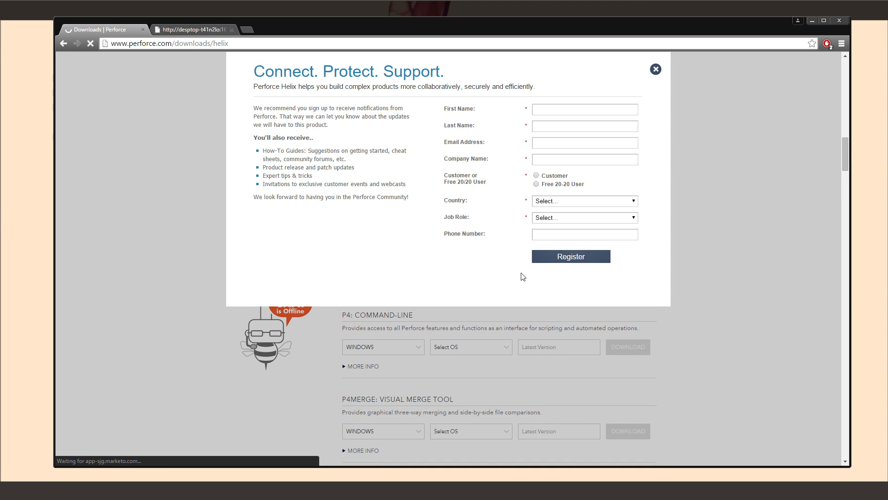
pyautogui.click(470, 257)
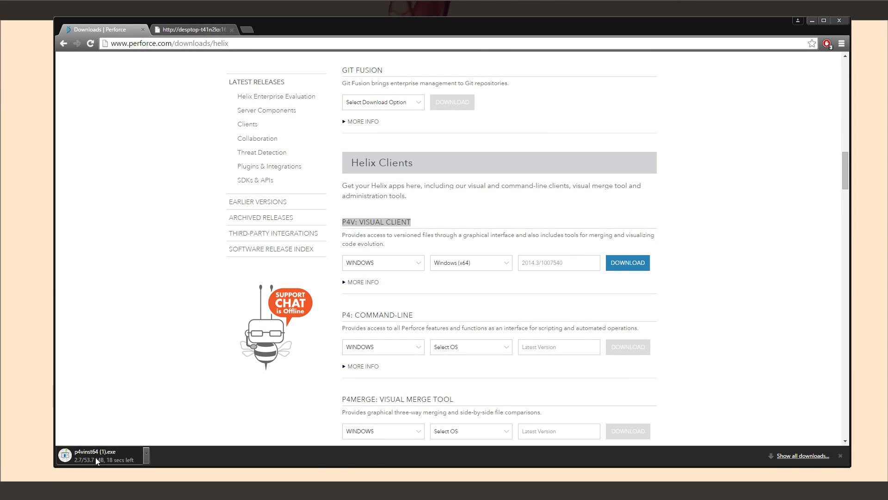
pyautogui.click(110, 455)
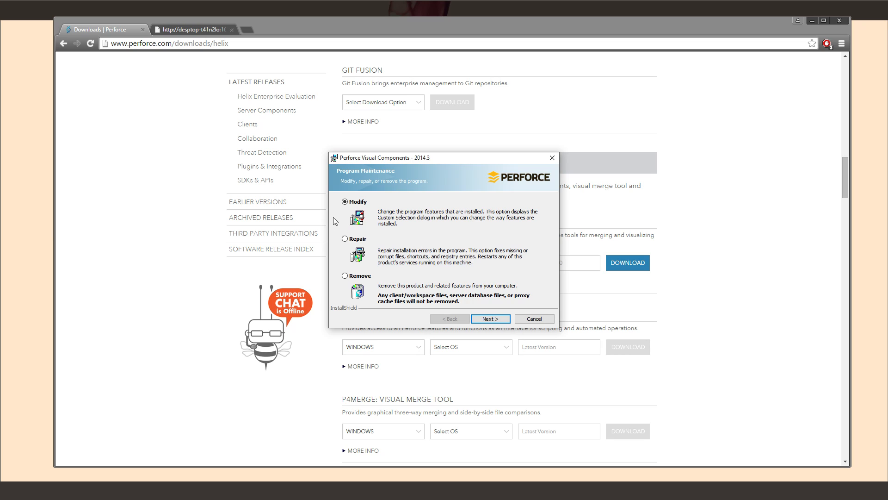
# Uninstall the existing Perforce Visual Components using the installer's Remove option
pyautogui.click(361, 275)
pyautogui.click(491, 318)
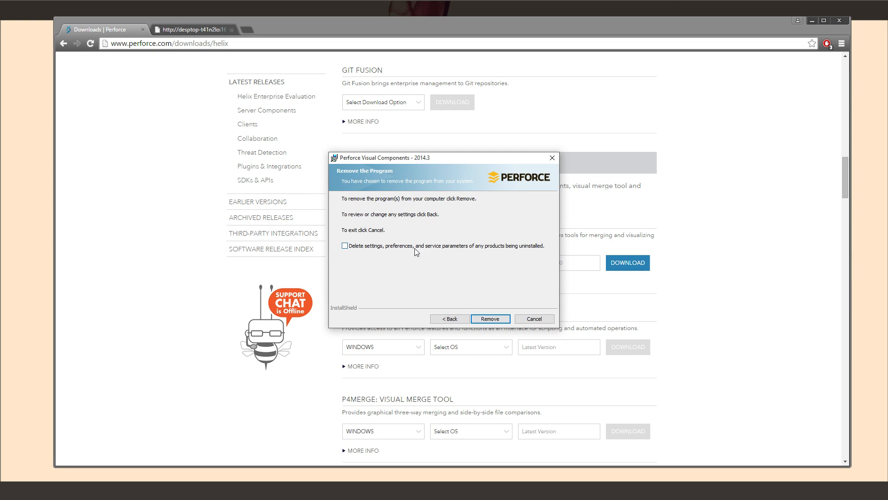
pyautogui.click(490, 318)
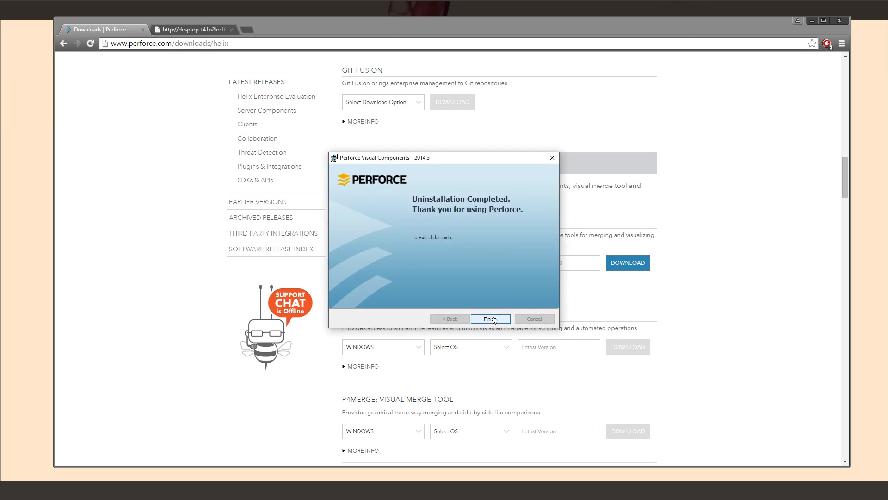
pyautogui.click(491, 318)
# Relaunch p4vinst64 (1).exe from Chrome's downloads list
pyautogui.hotkey('ctrl', 'j')
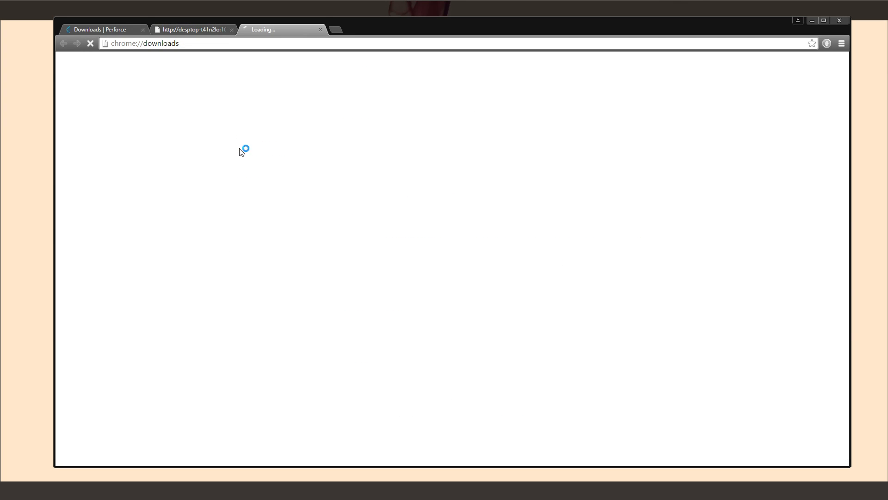
pyautogui.click(159, 94)
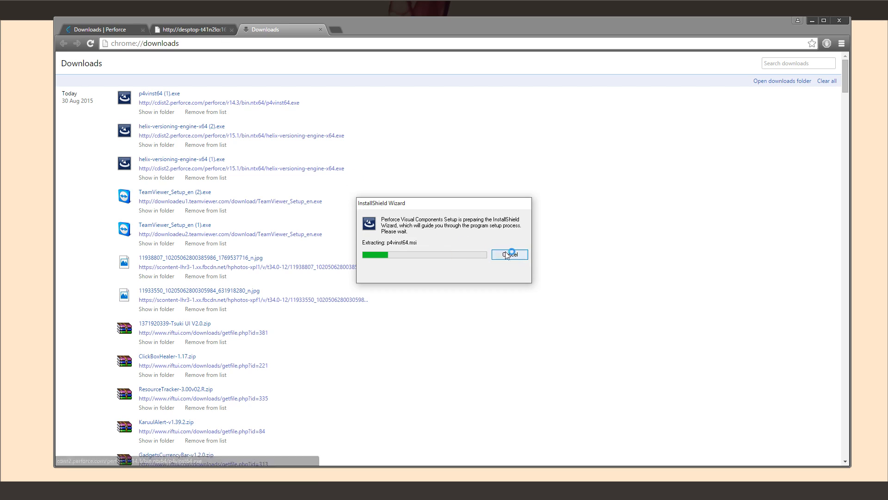
pyautogui.click(115, 28)
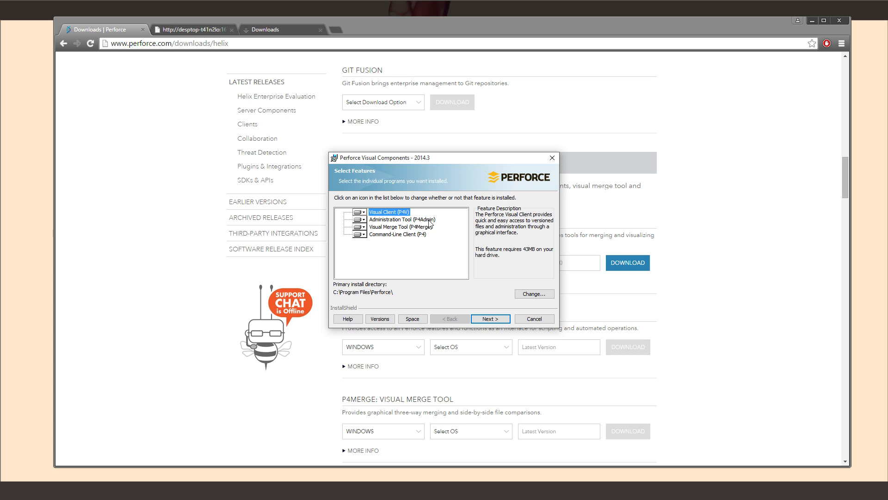
# Exclude P4Merge and the Command-Line Client (P4) from installation
pyautogui.click(360, 226)
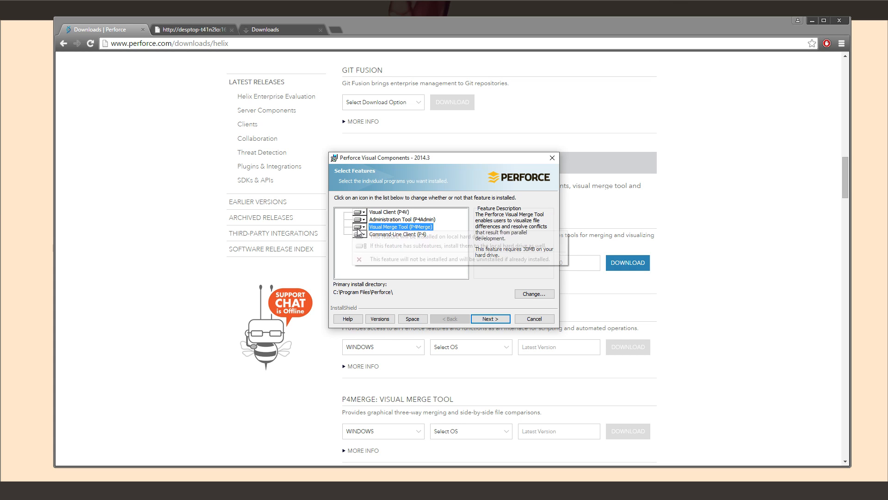
pyautogui.click(379, 259)
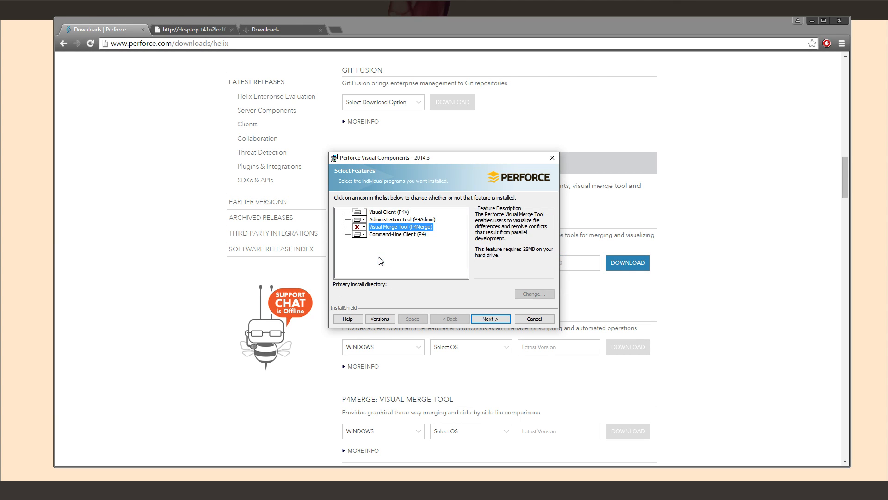
pyautogui.click(360, 234)
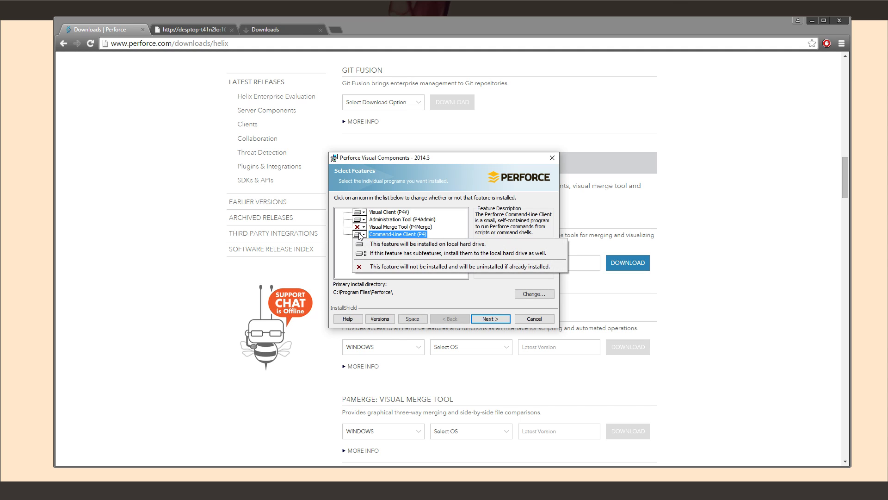
pyautogui.click(387, 265)
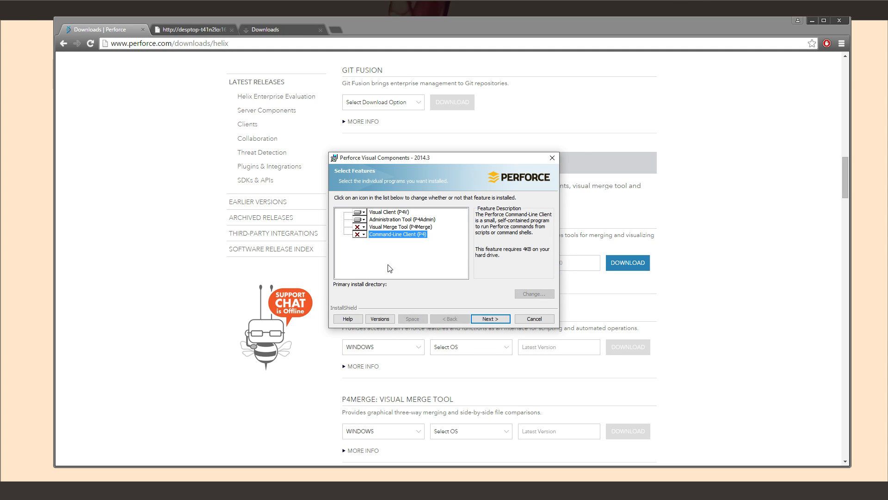
pyautogui.click(490, 318)
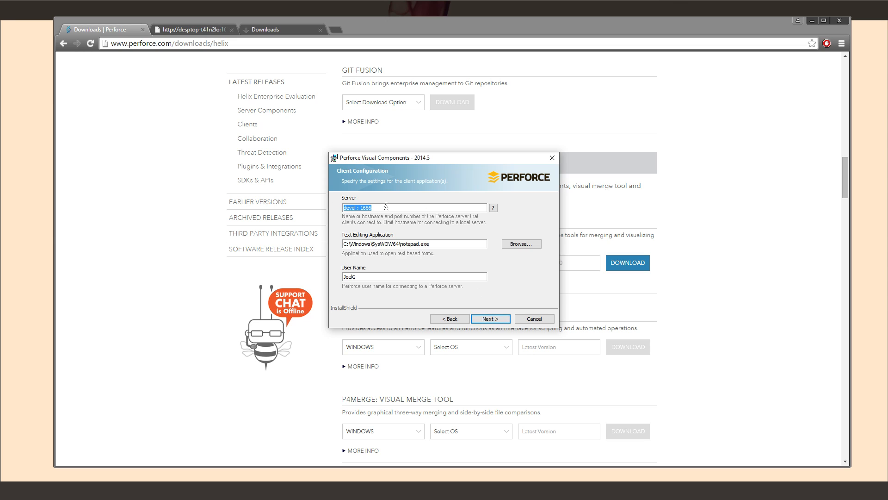
pyautogui.click(359, 208)
pyautogui.moveTo(384, 209); pyautogui.dragTo(340, 209)
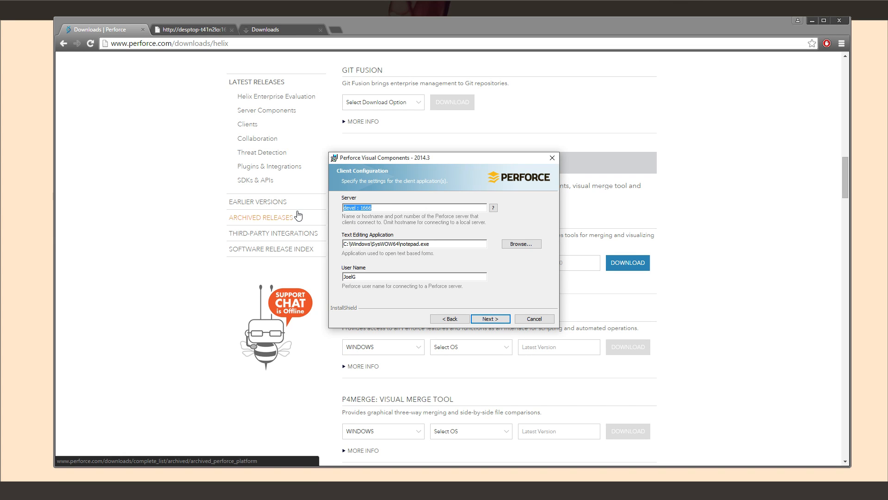
pyautogui.click(209, 26)
pyautogui.moveTo(199, 45); pyautogui.dragTo(40, 43)
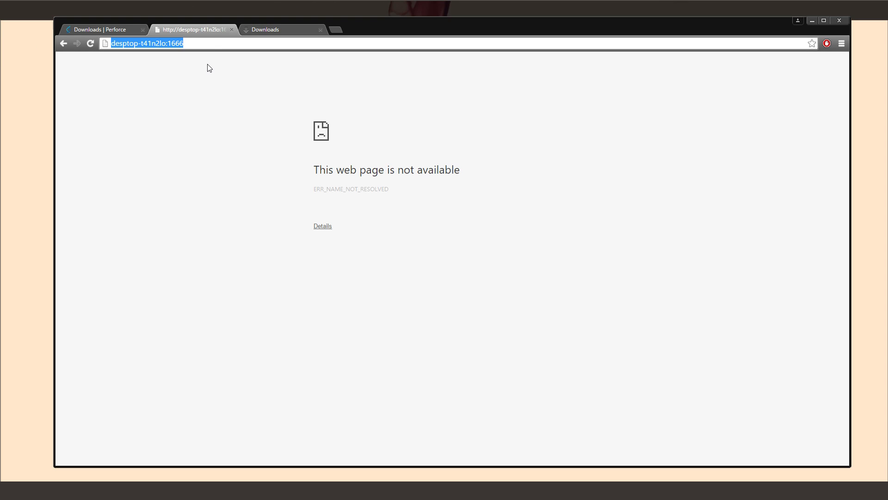
pyautogui.rightClick(162, 47)
pyautogui.click(204, 82)
pyautogui.click(97, 26)
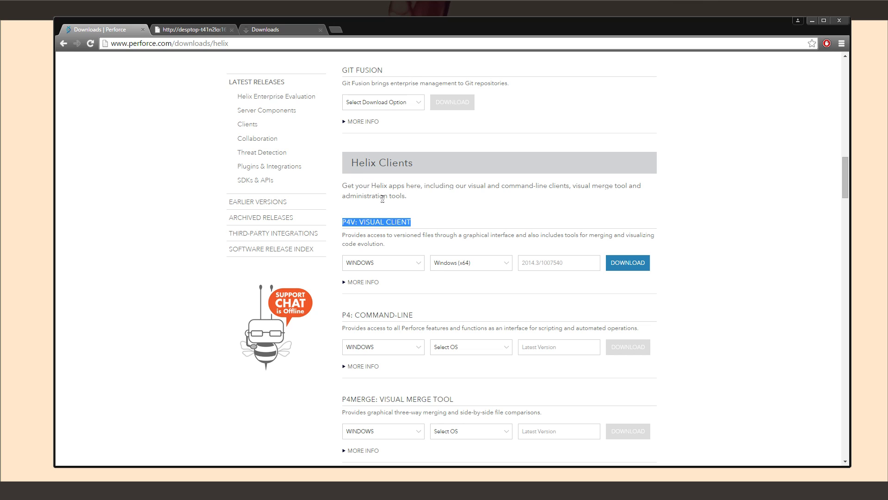
pyautogui.hotkey('alt', 'Tab')
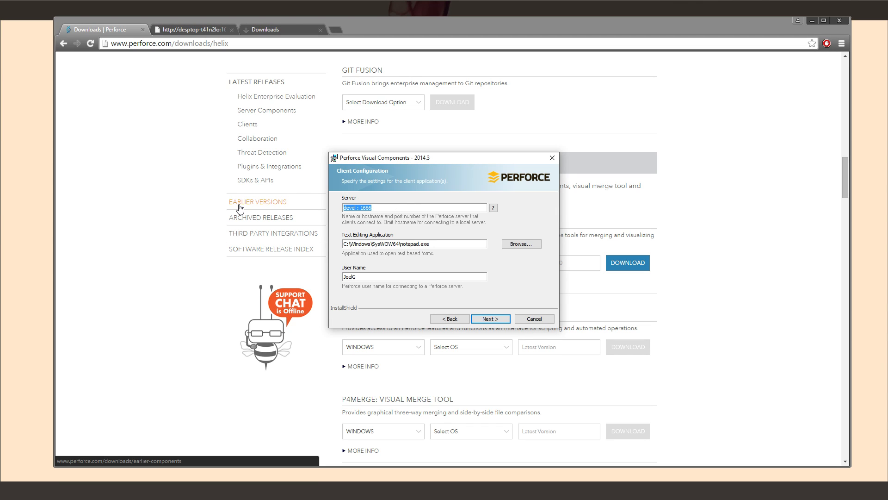
pyautogui.hotkey('ctrl', 'v')
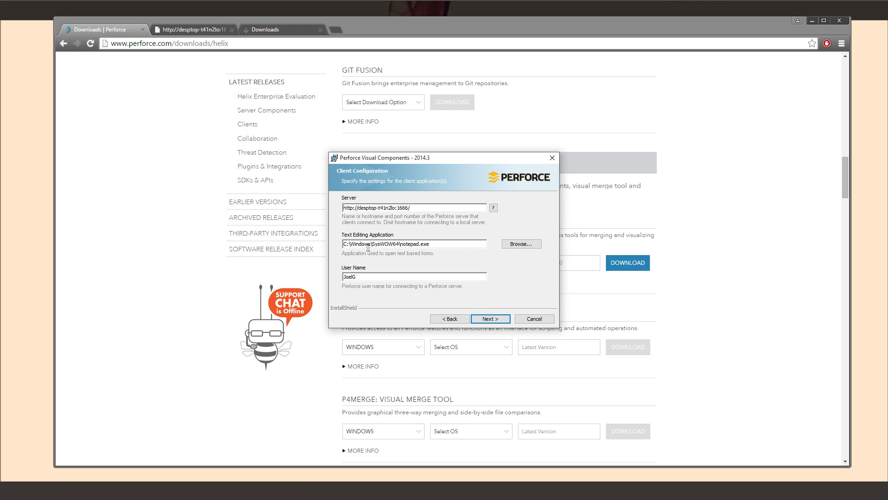
# Enter a new user name, then install Perforce Visual Components 2014.3 and finish
pyautogui.doubleClick(392, 274)
pyautogui.write('T')
pyautogui.click(499, 316)
pyautogui.click(505, 319)
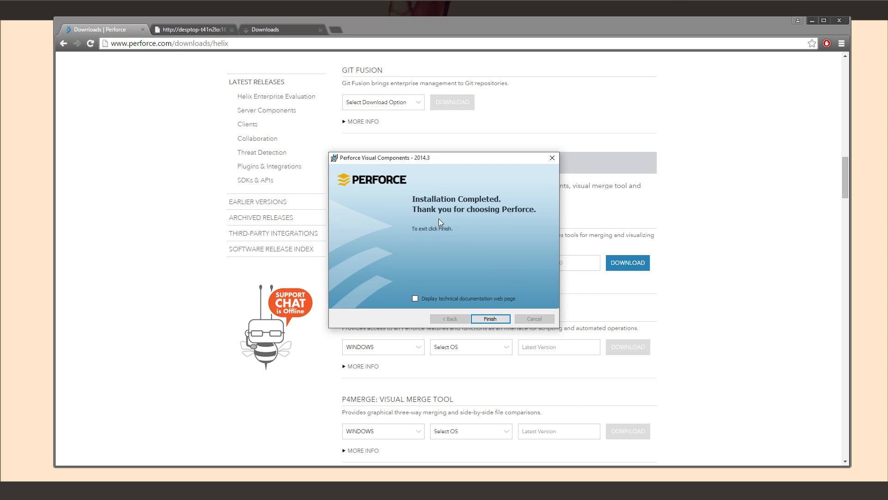
pyautogui.click(489, 317)
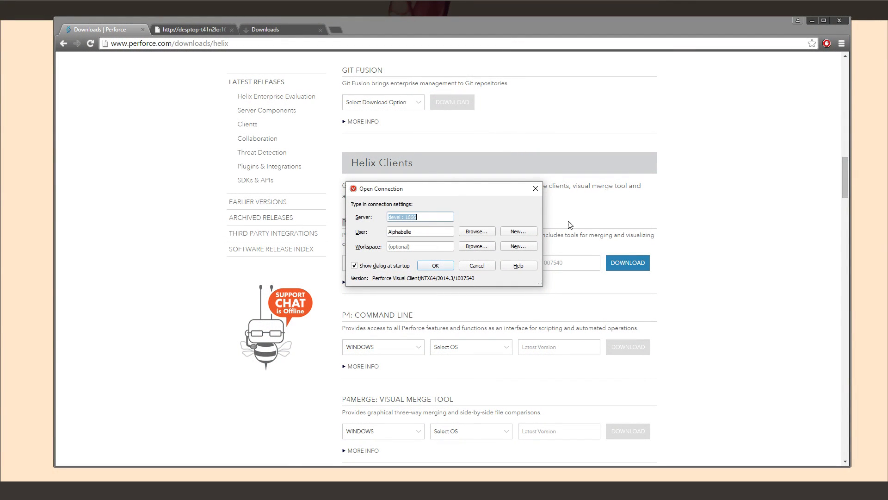
# Paste the server address into Open Connection's Server field, trim it, and try connecting
pyautogui.click(421, 219)
pyautogui.moveTo(429, 219); pyautogui.dragTo(301, 215)
pyautogui.hotkey('ctrl', 'v')
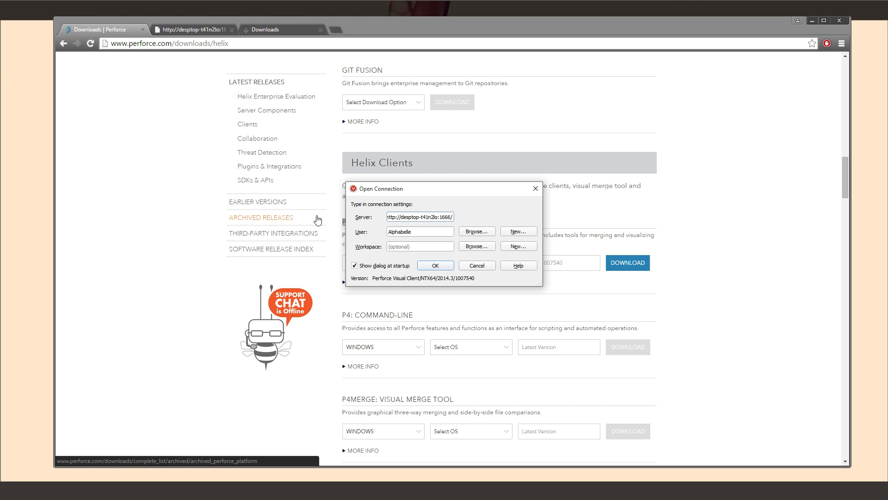
pyautogui.press('BackSpace')
pyautogui.press('BackSpace')
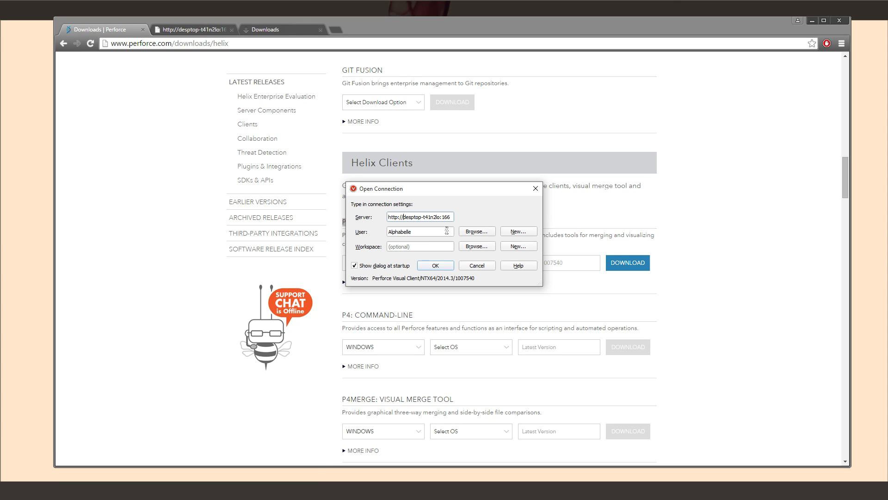
pyautogui.press('BackSpace')
pyautogui.press('BackSpace')
pyautogui.press('BackSpace')
pyautogui.press('BackSpace')
pyautogui.press('BackSpace')
pyautogui.press('BackSpace')
pyautogui.press('BackSpace')
pyautogui.click(433, 232)
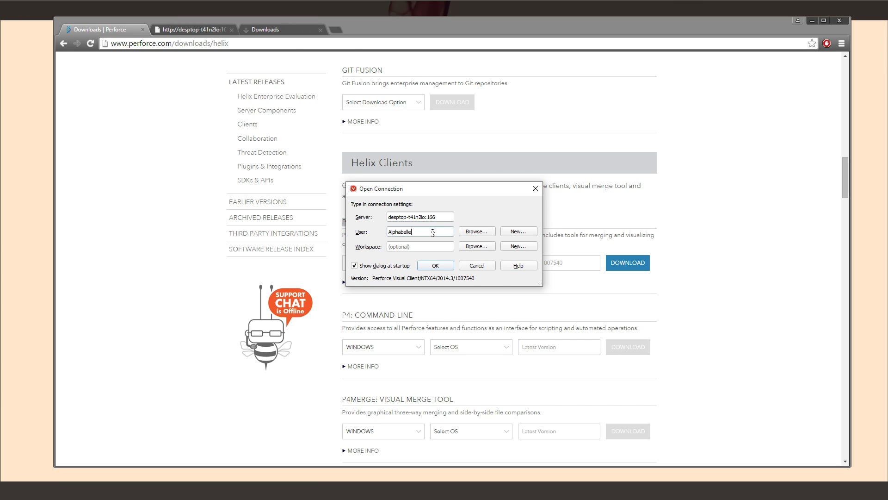
pyautogui.click(429, 246)
pyautogui.click(436, 267)
pyautogui.click(428, 268)
# Change the Server to 1666 and retry, reaching the 'no such user' error
pyautogui.click(448, 214)
pyautogui.write('6')
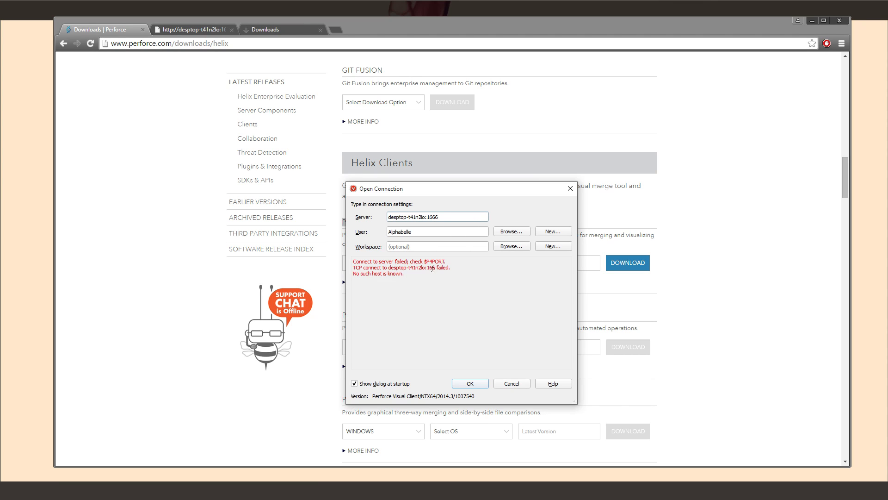
pyautogui.click(470, 384)
pyautogui.doubleClick(430, 216)
pyautogui.write('1666')
pyautogui.click(474, 383)
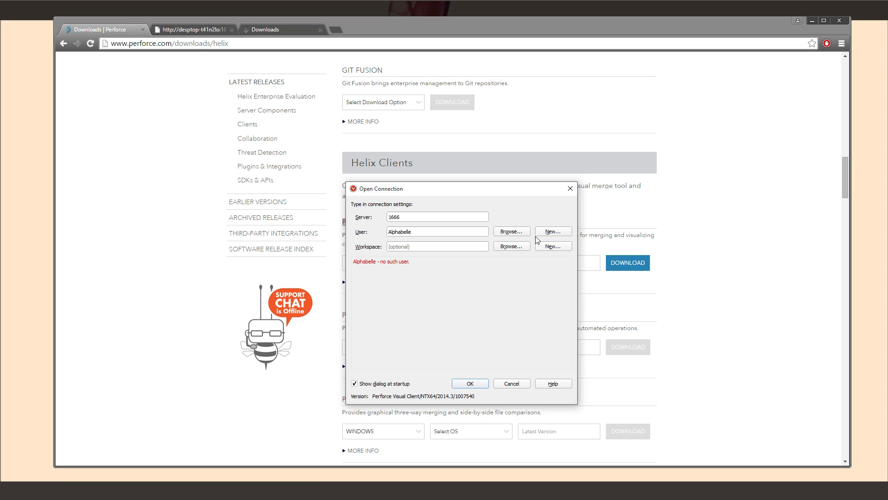
# Fill the New User form's user name, full name, password and e-mail, then save
pyautogui.moveTo(485, 234); pyautogui.dragTo(252, 235)
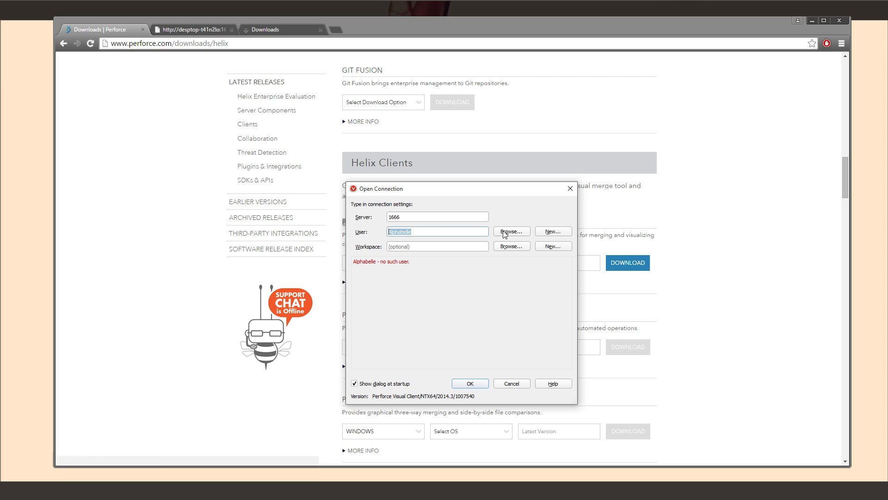
pyautogui.click(549, 235)
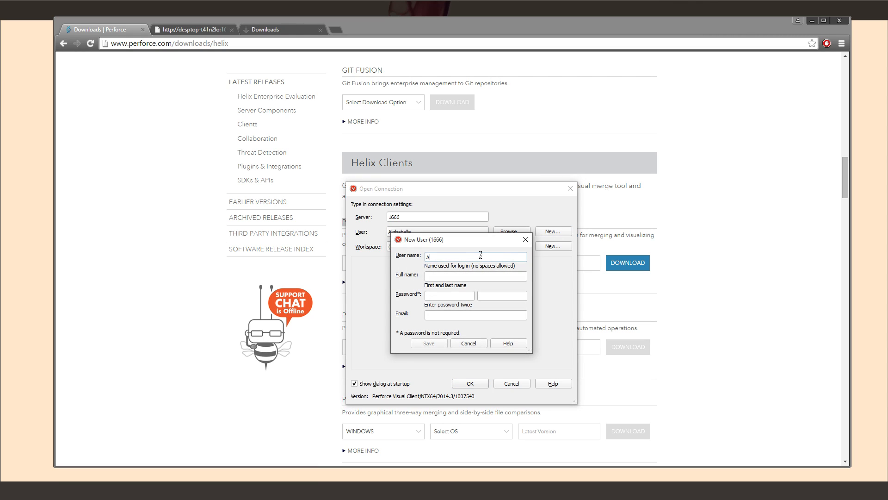
pyautogui.write('Alphabelle')
pyautogui.press('Tab')
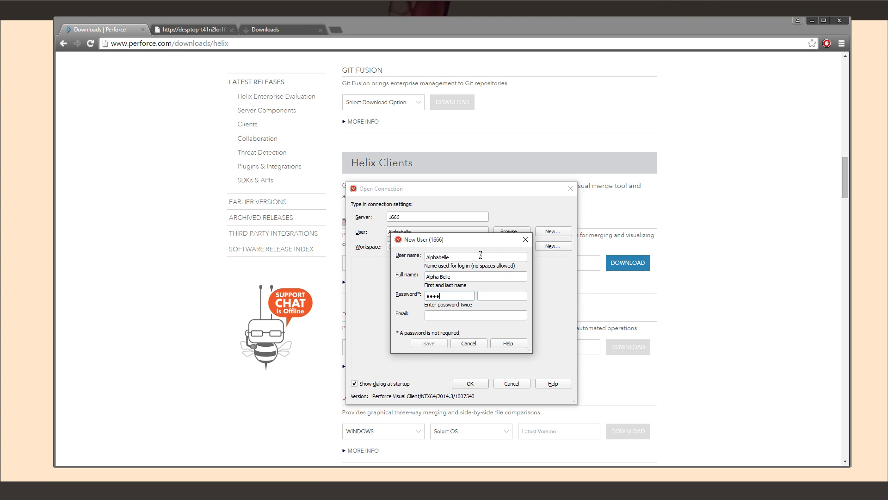
pyautogui.write('word')
pyautogui.press('Tab')
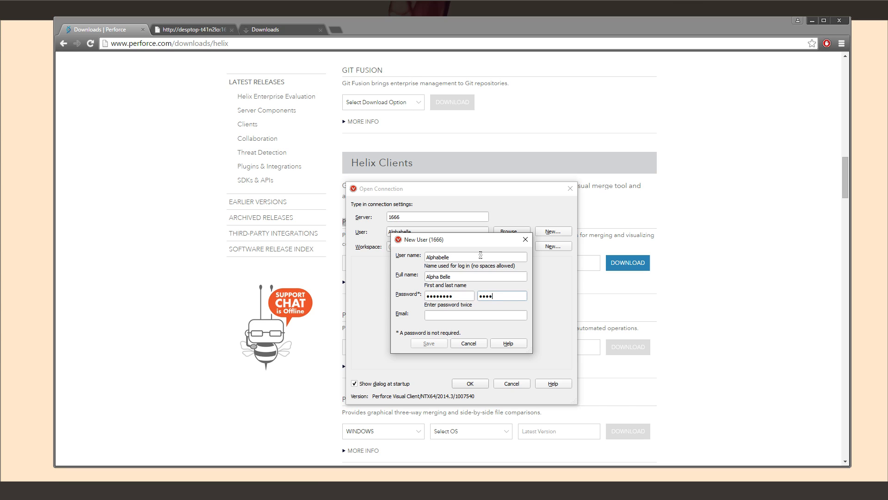
pyautogui.write('password')
pyautogui.press('Tab')
pyautogui.write('ashd')
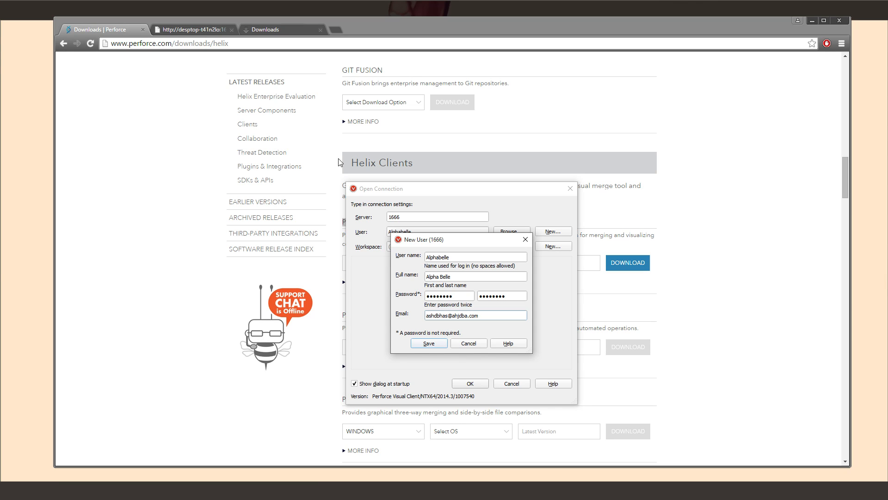
pyautogui.click(442, 343)
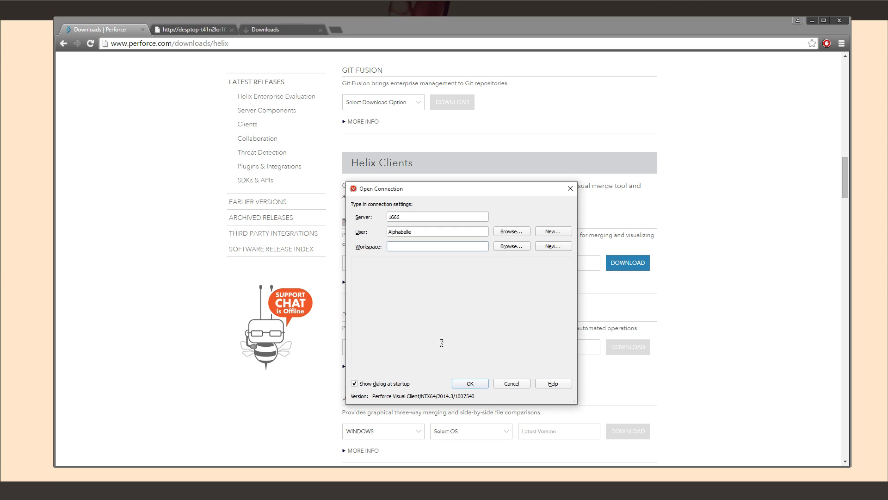
# Connect to server 1666 as the new user and decline automatic update checks
pyautogui.click(470, 384)
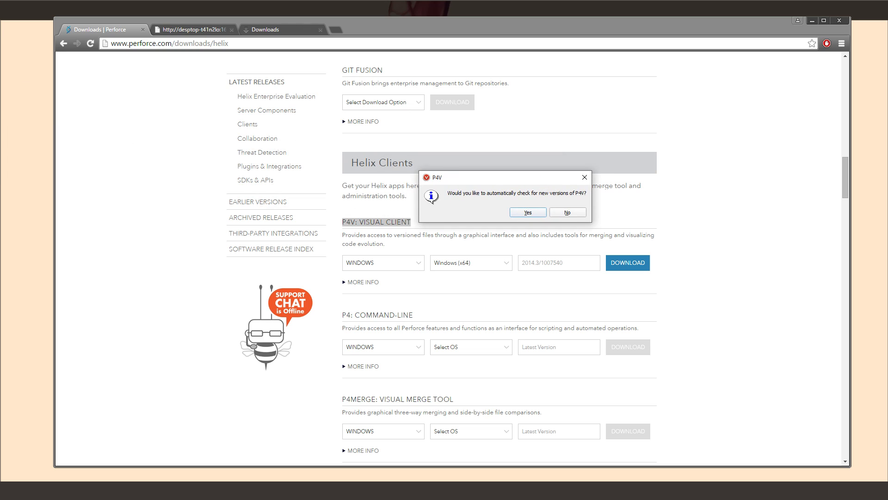
pyautogui.moveTo(465, 178); pyautogui.dragTo(405, 182)
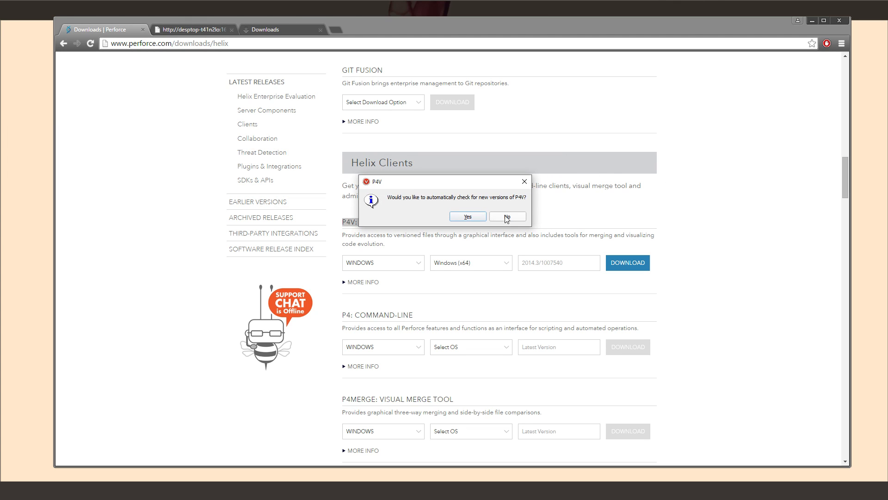
pyautogui.click(508, 217)
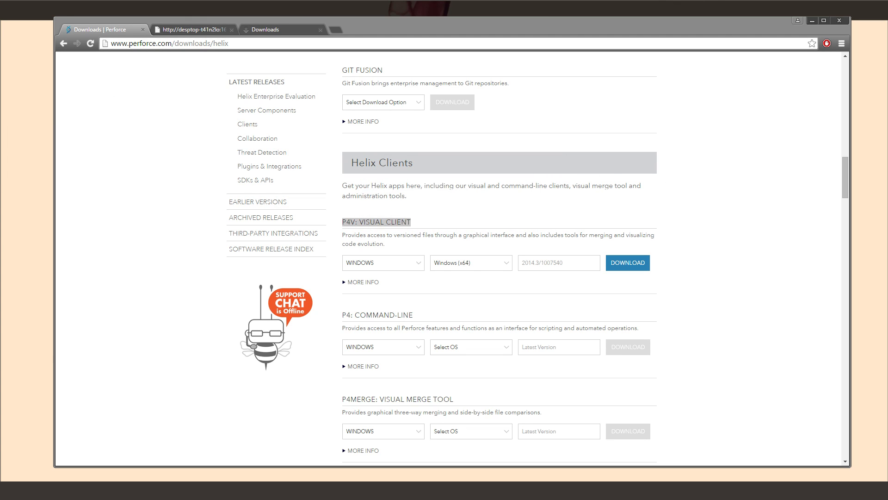
# Maximize P4V to view the empty depot, restore it, and bring up File Explorer
pyautogui.moveTo(619, 127); pyautogui.dragTo(513, 139)
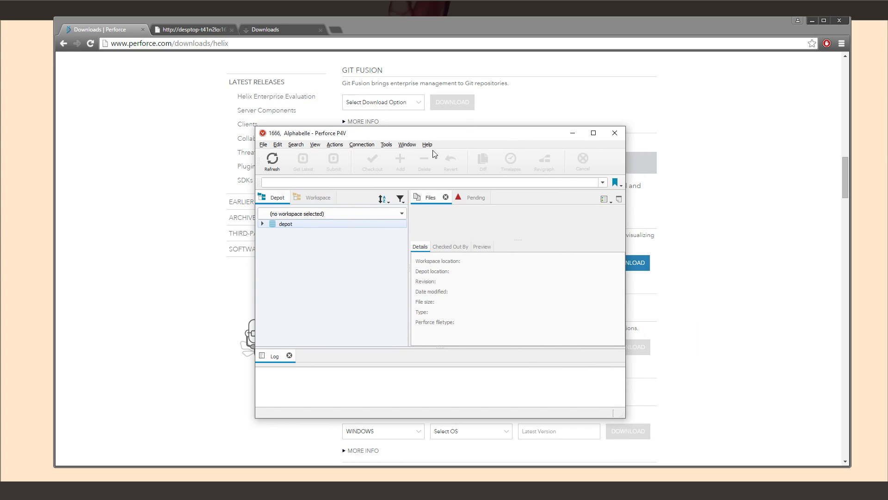
pyautogui.click(593, 134)
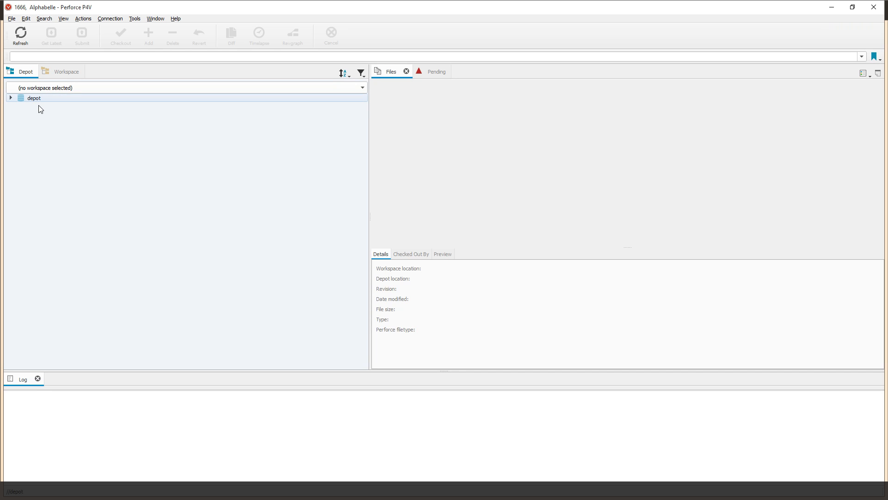
pyautogui.click(9, 100)
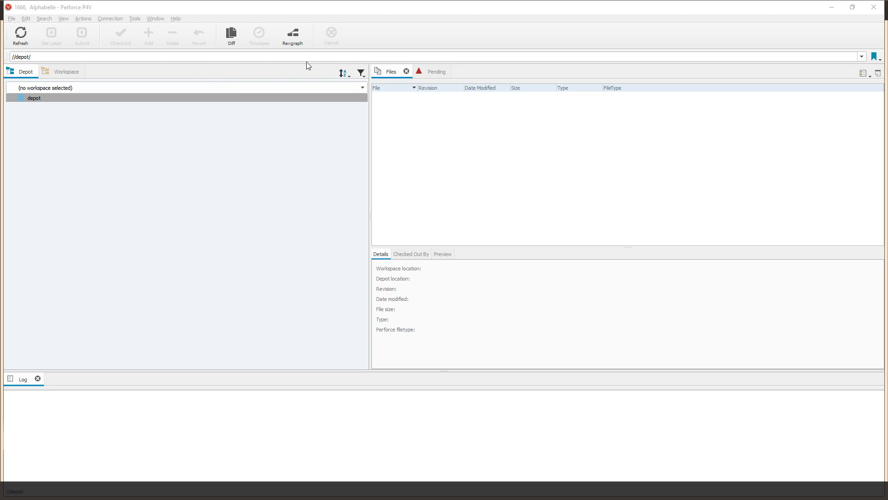
pyautogui.moveTo(728, 5); pyautogui.dragTo(550, 92)
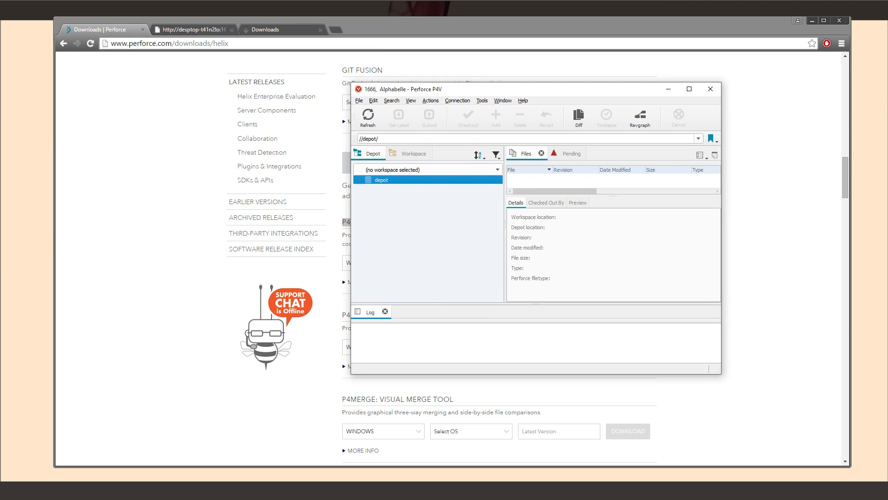
pyautogui.hotkey('alt', 'Tab')
pyautogui.moveTo(419, 82); pyautogui.dragTo(361, 82)
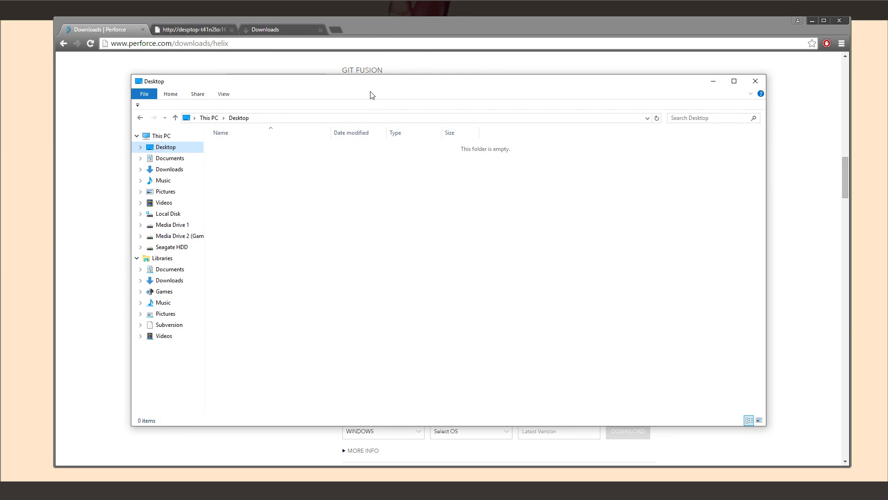
# Browse C:\Program Files\Perforce's Server and Server2 folders, then minimize File Explorer
pyautogui.click(176, 215)
pyautogui.doubleClick(271, 185)
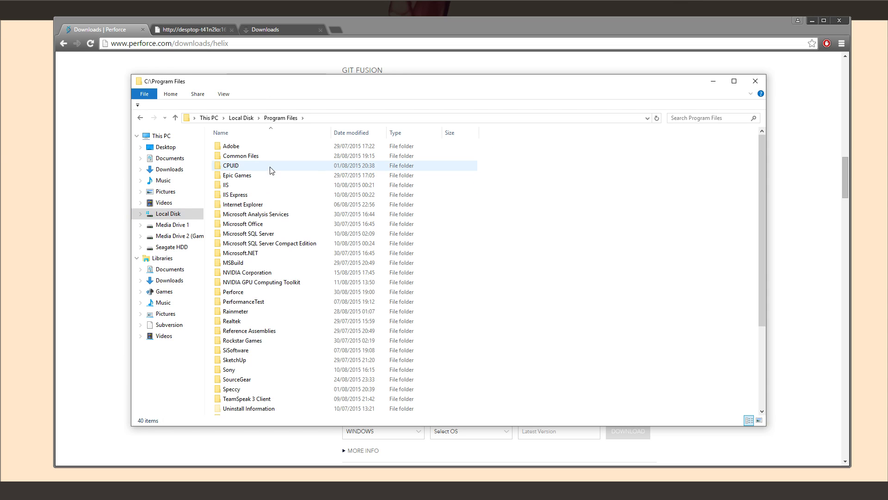
pyautogui.doubleClick(261, 293)
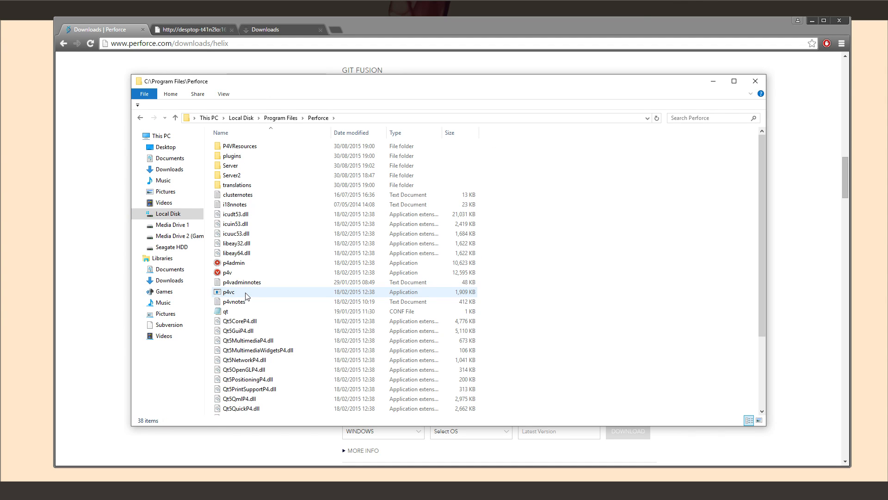
pyautogui.doubleClick(253, 166)
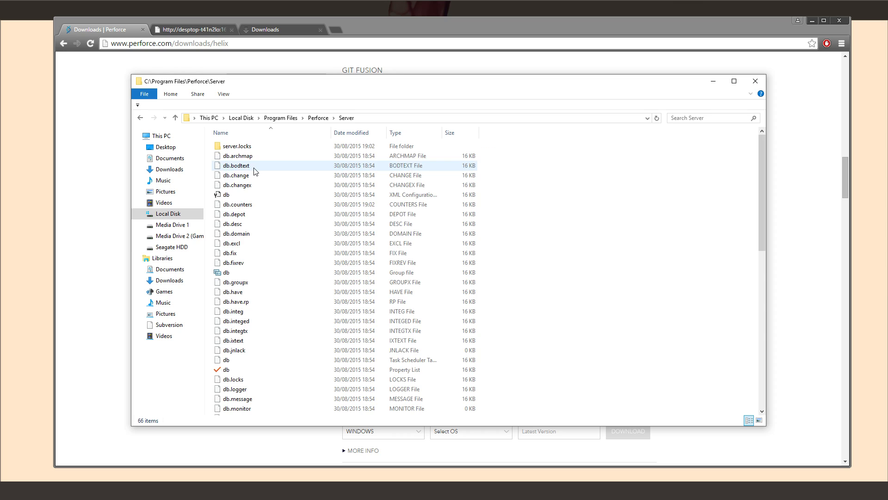
pyautogui.scroll(-10, 272, 197)
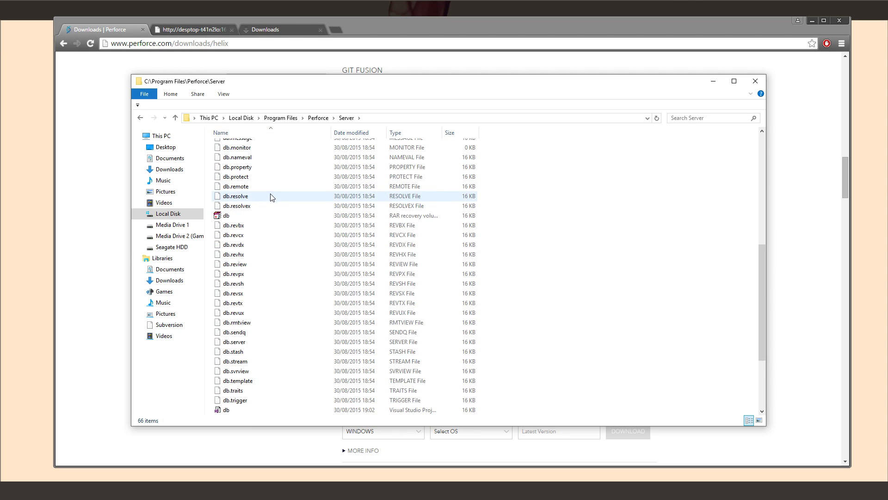
pyautogui.press('BackSpace')
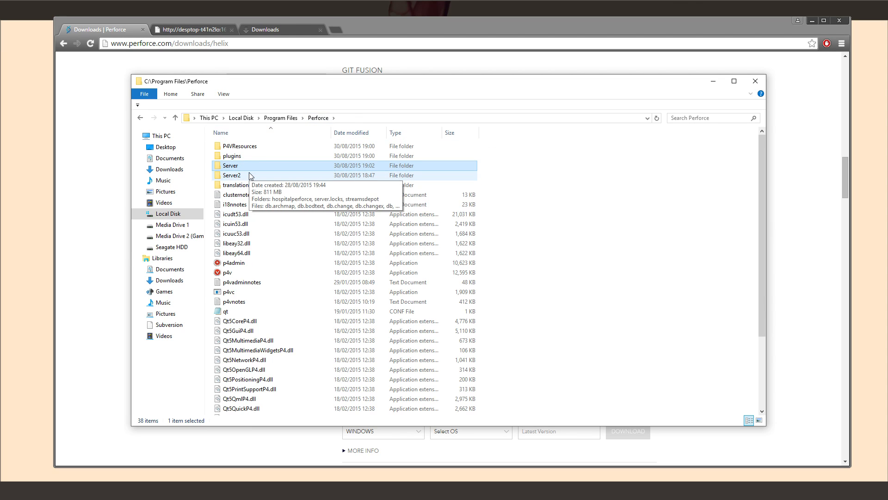
pyautogui.doubleClick(251, 175)
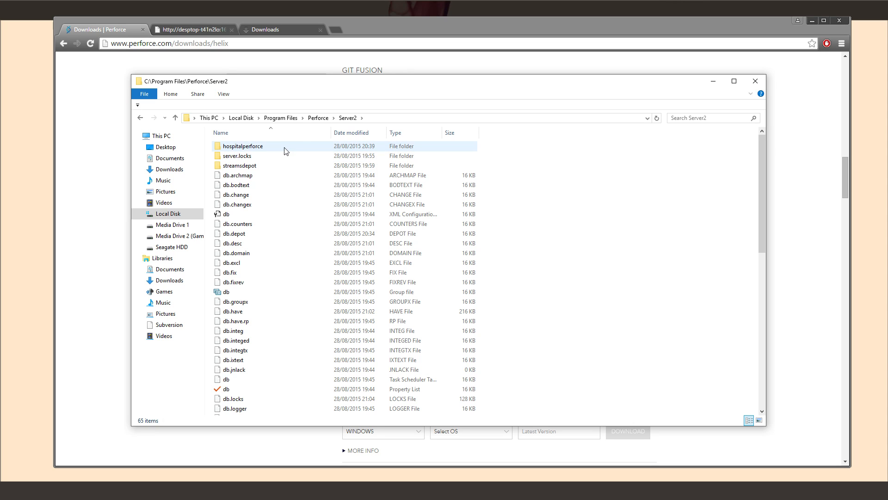
pyautogui.click(318, 118)
pyautogui.click(250, 165)
pyautogui.doubleClick(250, 165)
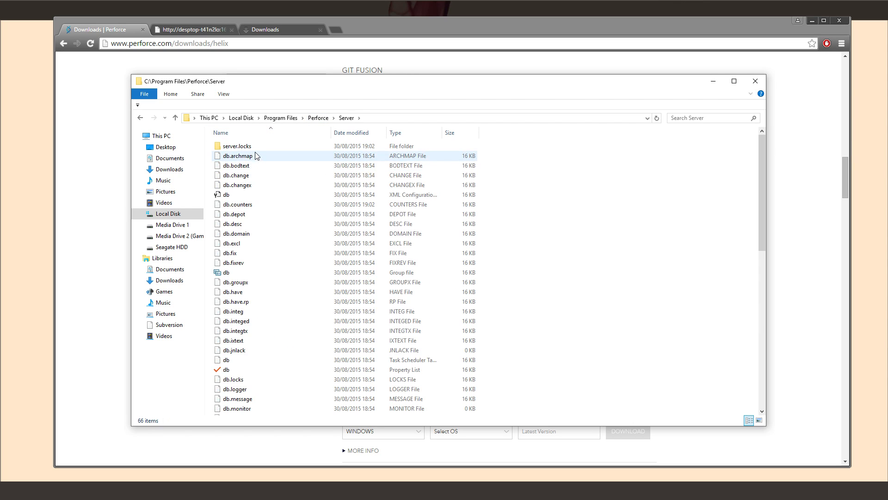
pyautogui.click(713, 82)
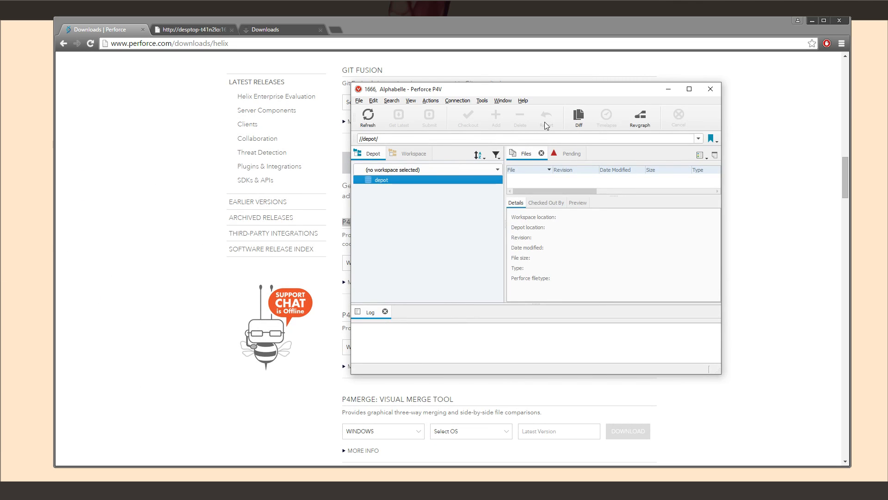
pyautogui.rightClick(401, 179)
pyautogui.click(383, 190)
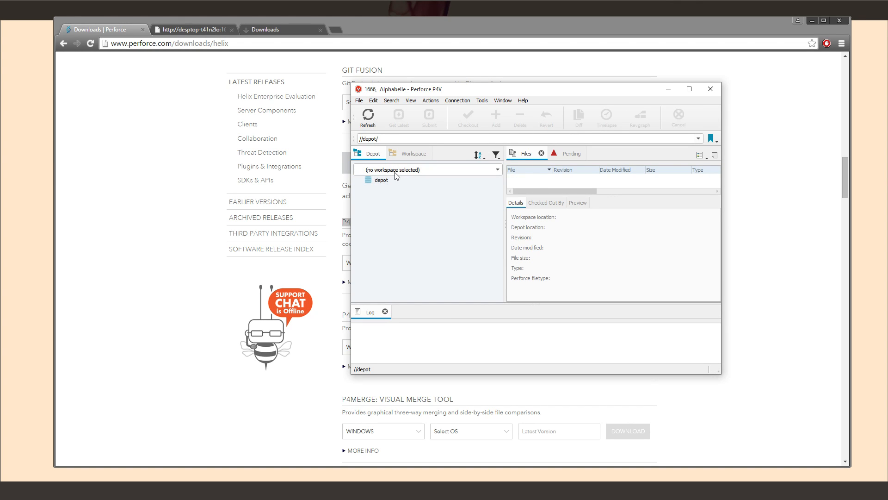
pyautogui.moveTo(423, 94); pyautogui.dragTo(318, 102)
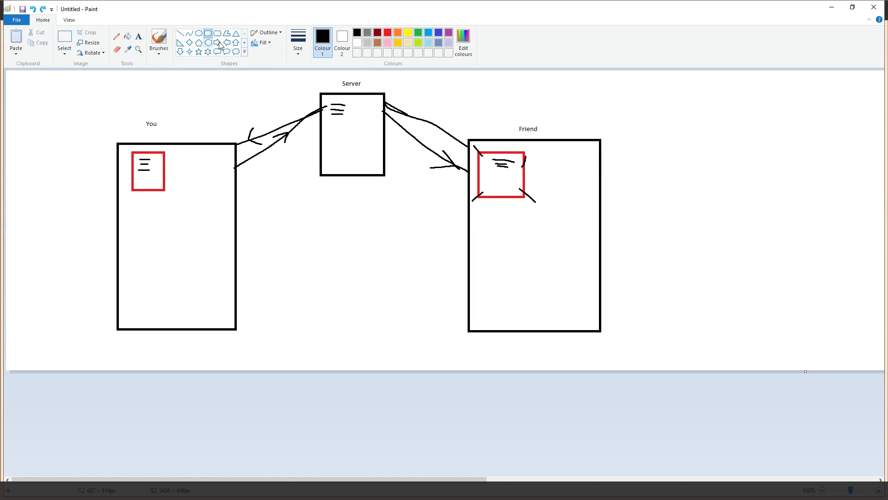
# Paint a black brush stroke over the left red box in the diagram
pyautogui.click(117, 50)
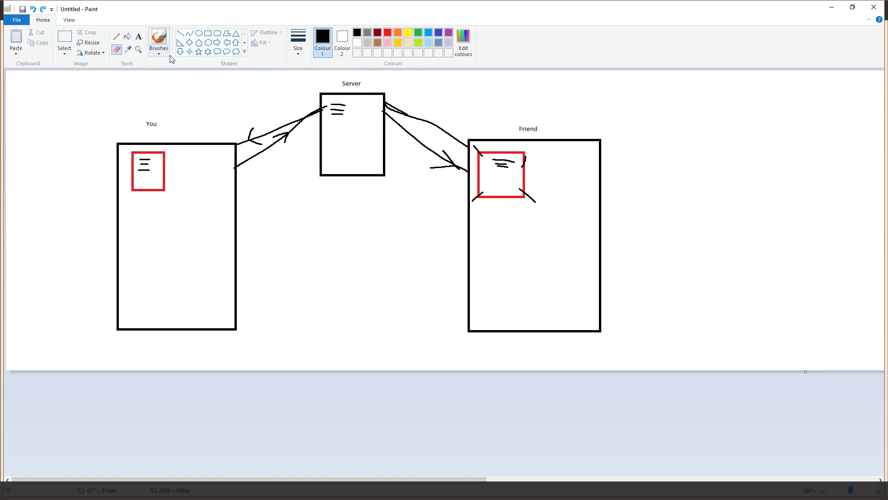
pyautogui.click(159, 49)
pyautogui.click(172, 89)
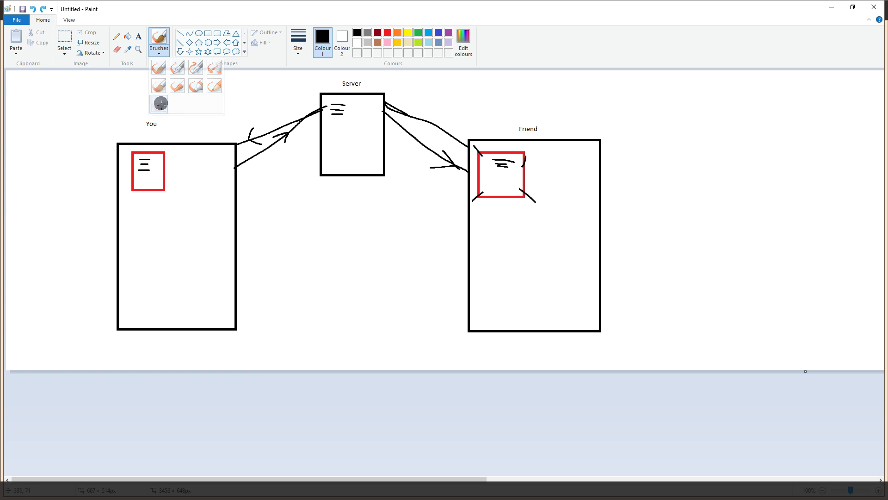
pyautogui.moveTo(153, 210)
pyautogui.mouseDown()
pyautogui.moveTo(149, 190)
pyautogui.moveTo(132, 175)
pyautogui.mouseUp()
pyautogui.click(116, 49)
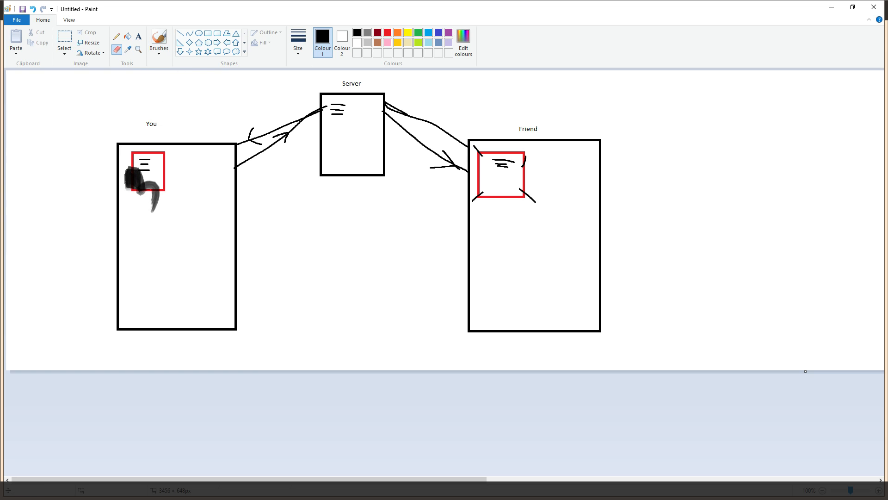
pyautogui.click(159, 50)
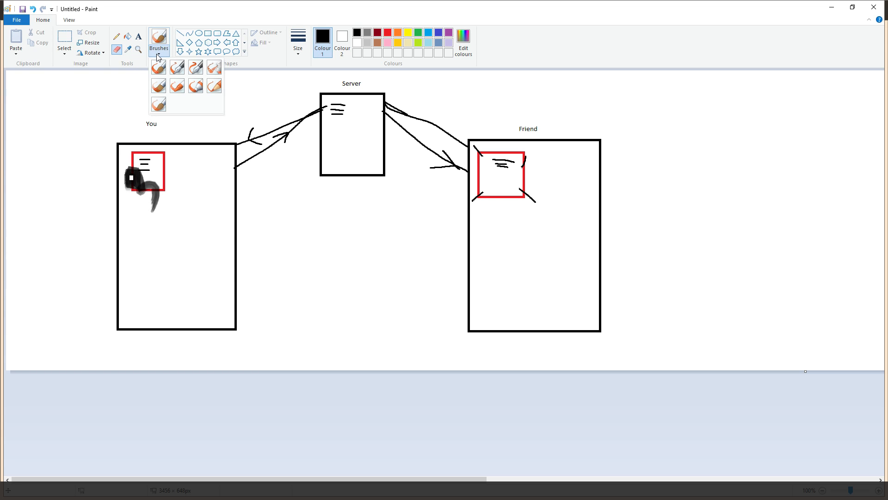
pyautogui.click(159, 51)
# Start a new blank canvas, discarding the old diagram without saving
pyautogui.click(23, 21)
pyautogui.click(30, 33)
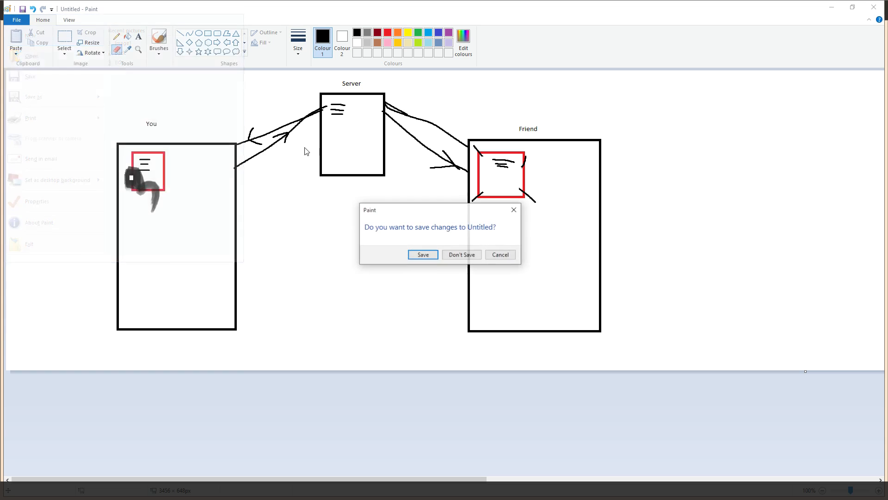
pyautogui.click(451, 253)
# Draw a tall rectangle on the left and a square holding a smaller page rectangle
pyautogui.click(208, 33)
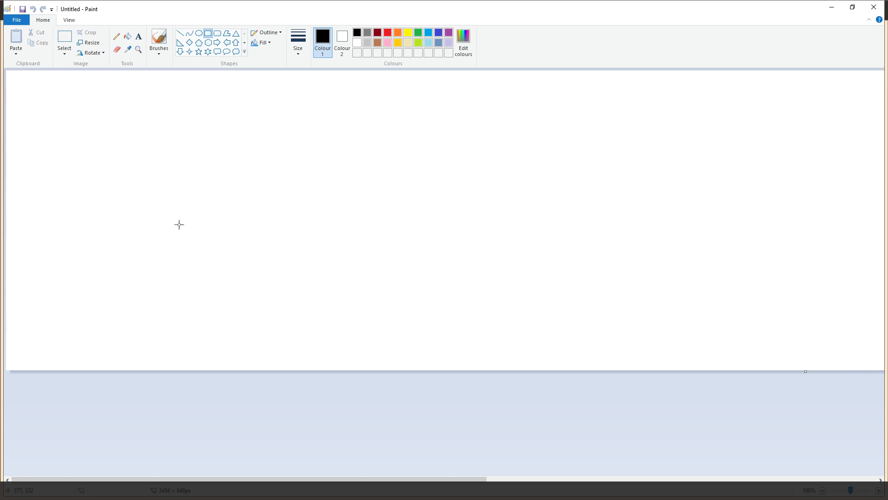
pyautogui.moveTo(137, 166)
pyautogui.mouseDown()
pyautogui.moveTo(257, 350)
pyautogui.moveTo(270, 353)
pyautogui.mouseUp()
pyautogui.moveTo(316, 88)
pyautogui.mouseDown()
pyautogui.moveTo(521, 232)
pyautogui.moveTo(456, 227)
pyautogui.mouseUp()
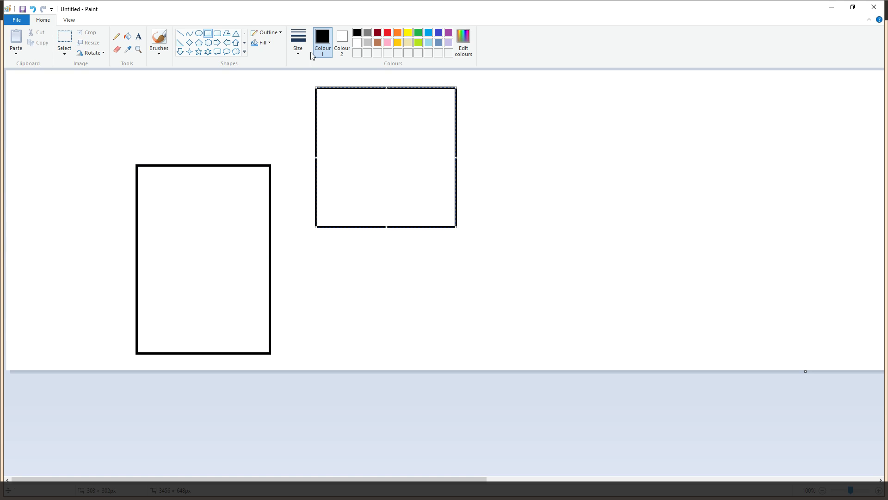
pyautogui.click(216, 96)
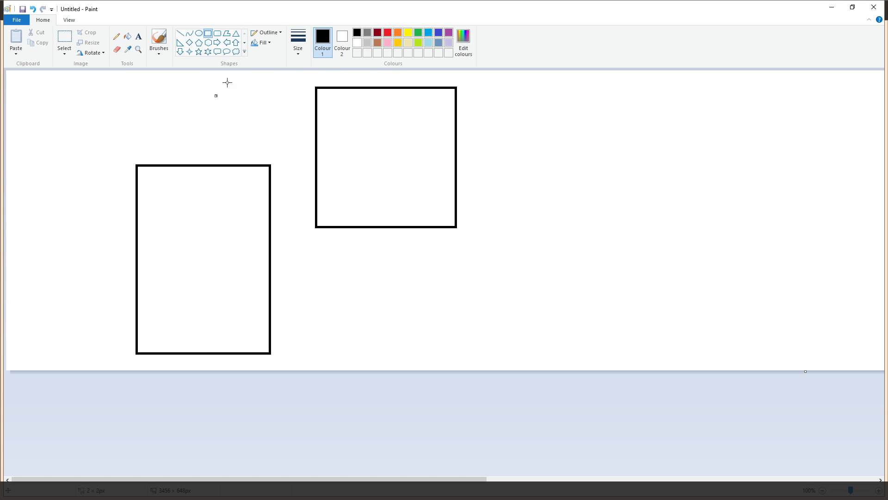
pyautogui.moveTo(334, 99); pyautogui.dragTo(415, 206)
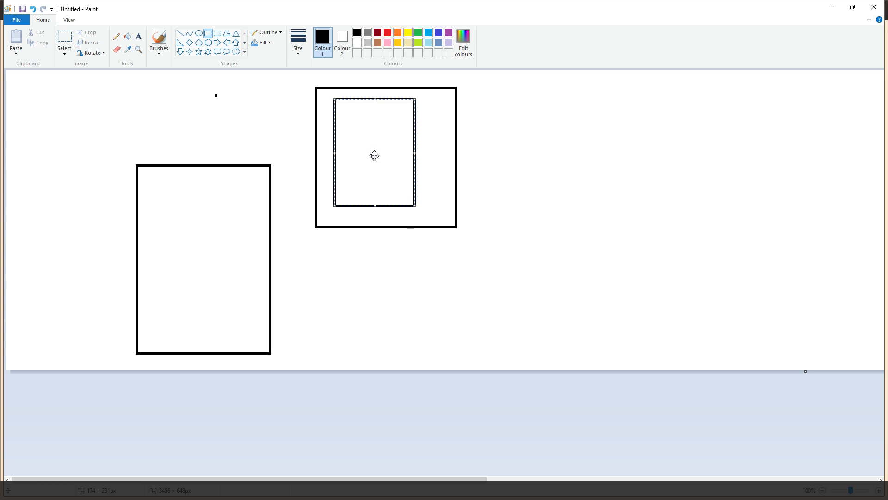
pyautogui.click(183, 35)
pyautogui.moveTo(350, 110)
pyautogui.mouseDown()
pyautogui.moveTo(370, 111)
pyautogui.moveTo(346, 110)
pyautogui.mouseUp()
# Add upper and lower panels inside the tall rectangle, each linked by a line to the page
pyautogui.click(208, 33)
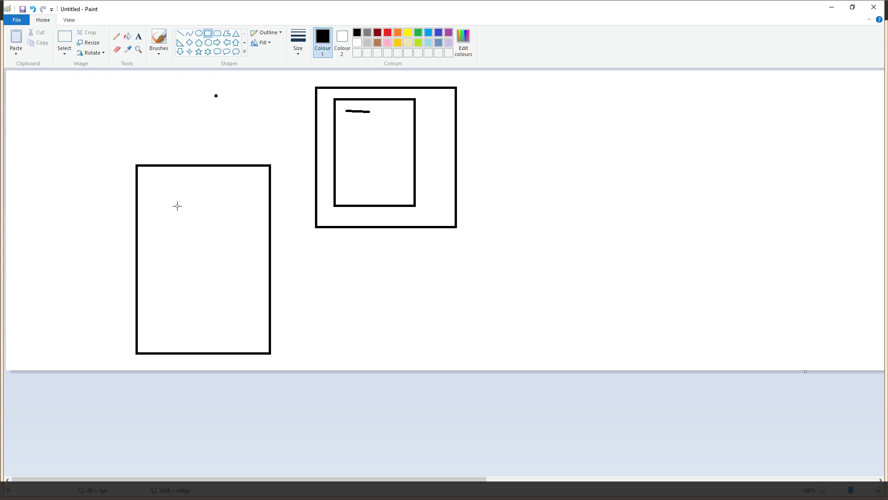
pyautogui.moveTo(150, 179); pyautogui.dragTo(258, 243)
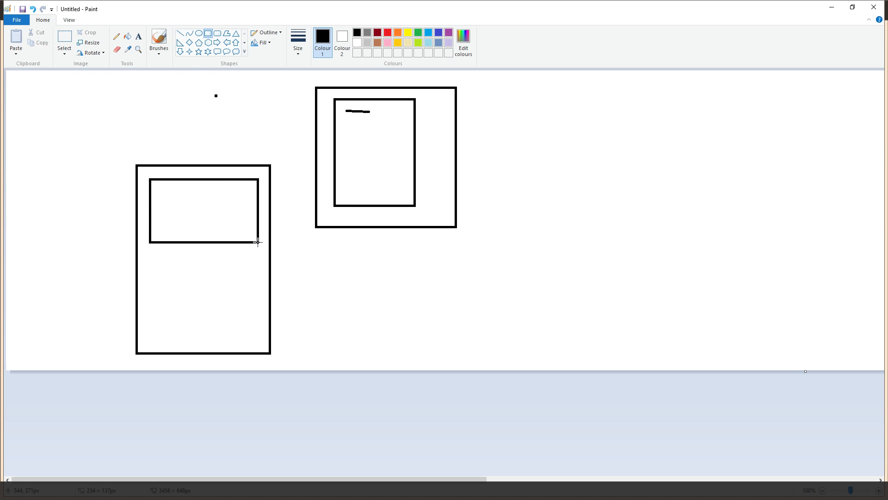
pyautogui.click(181, 36)
pyautogui.moveTo(260, 180); pyautogui.dragTo(335, 108)
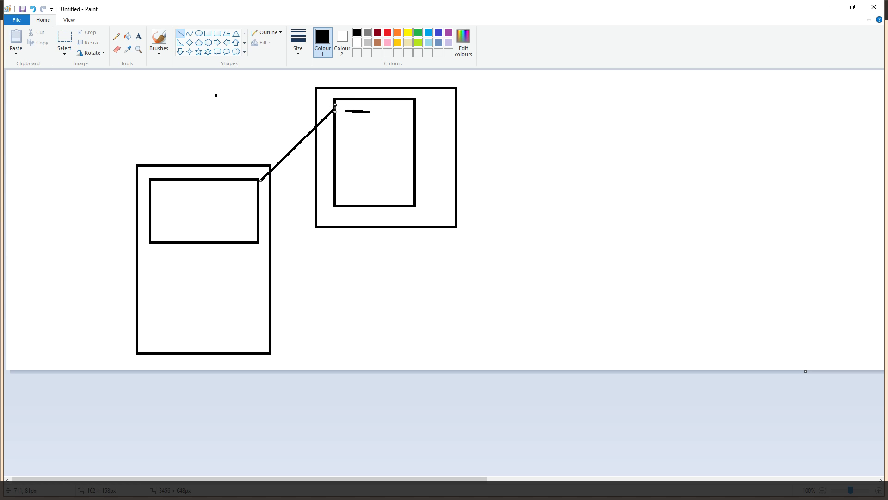
pyautogui.click(208, 34)
pyautogui.moveTo(153, 263); pyautogui.dragTo(255, 328)
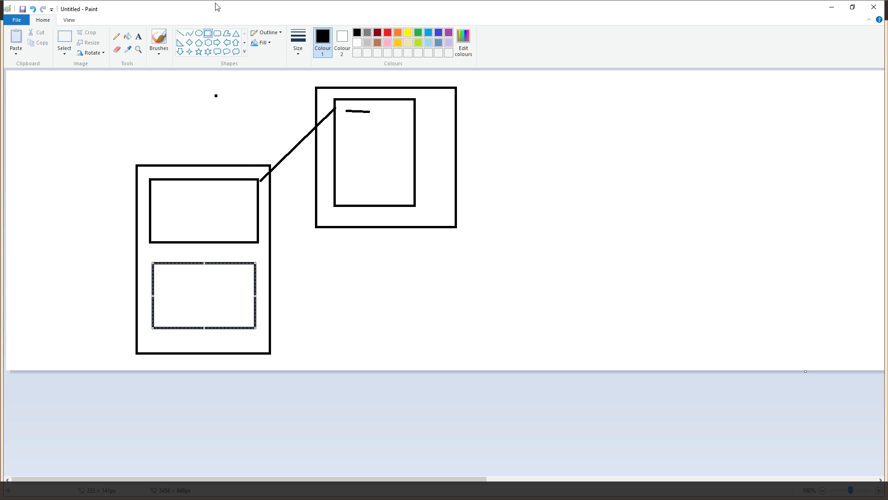
pyautogui.click(181, 33)
pyautogui.moveTo(336, 108); pyautogui.dragTo(256, 264)
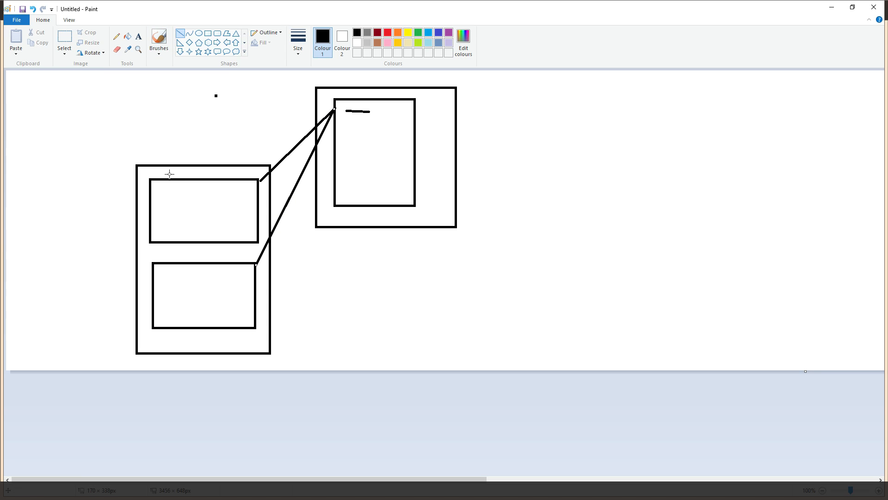
# Draw small squares inside both panels and the page, then close Paint
pyautogui.click(208, 33)
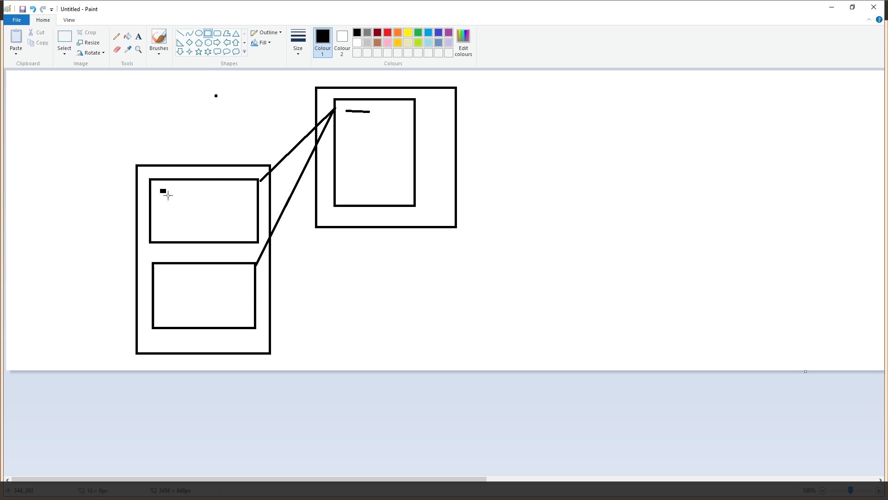
pyautogui.moveTo(161, 190); pyautogui.dragTo(195, 223)
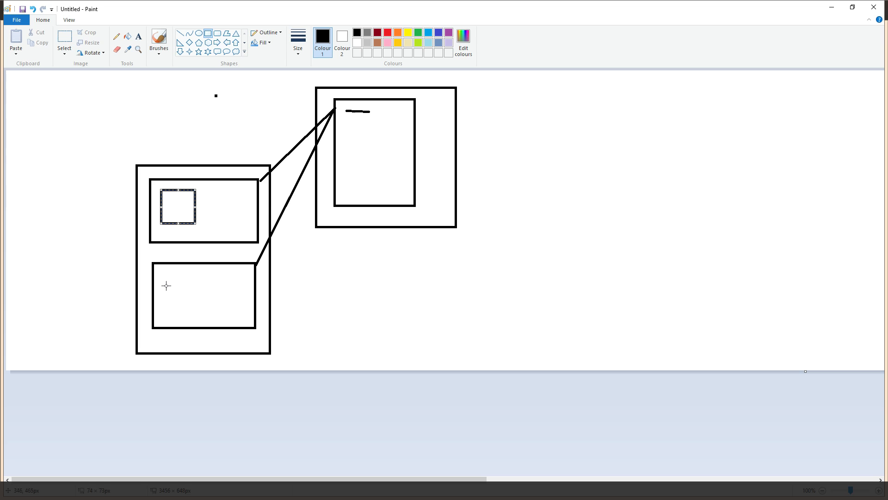
pyautogui.moveTo(165, 285); pyautogui.dragTo(201, 316)
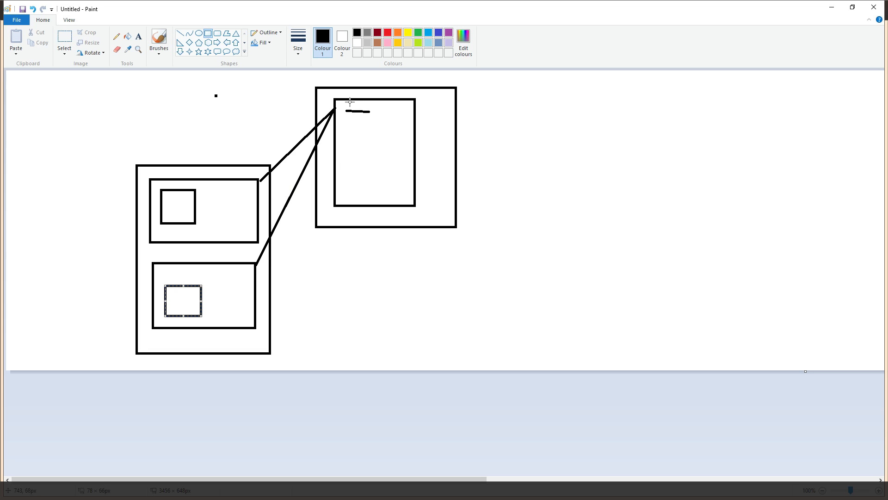
pyautogui.moveTo(346, 111); pyautogui.dragTo(372, 139)
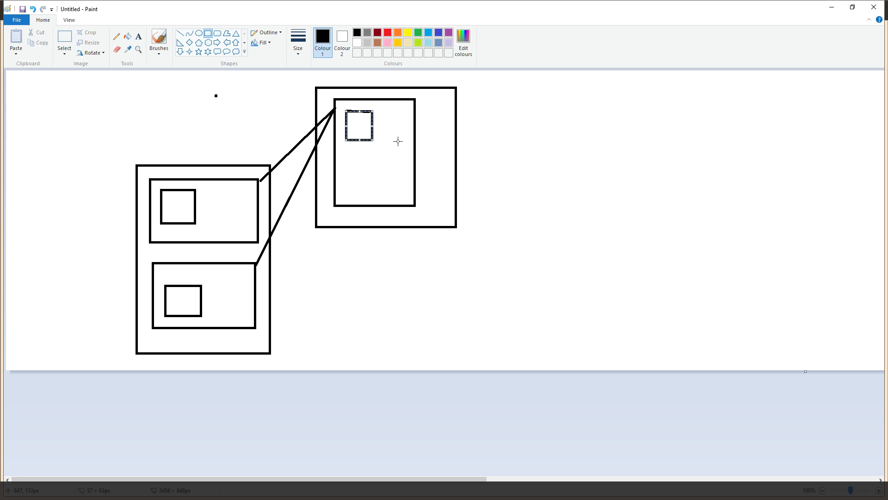
pyautogui.click(874, 7)
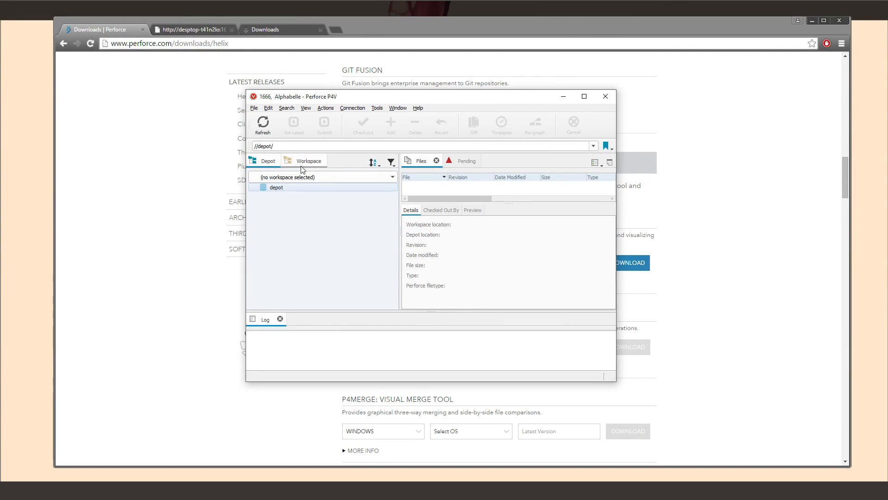
# Create a new workspace named DesktopWorkspace and browse Documents for its root folder
pyautogui.click(303, 161)
pyautogui.click(299, 176)
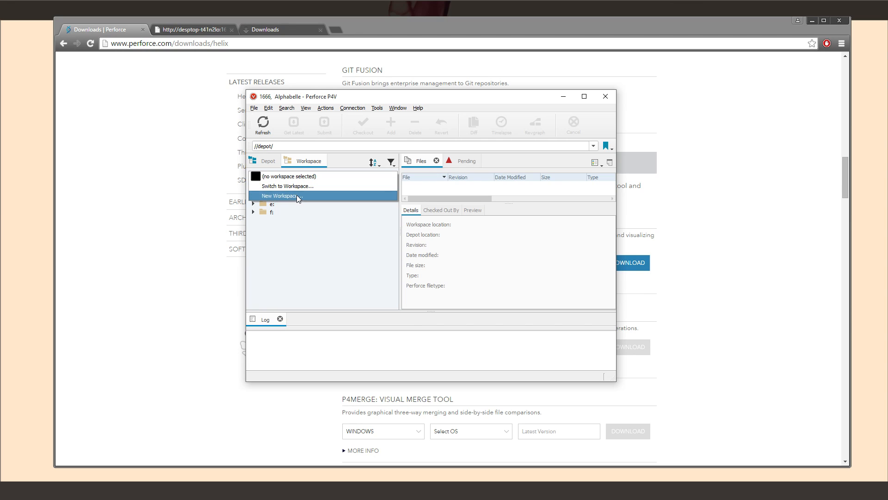
pyautogui.click(296, 196)
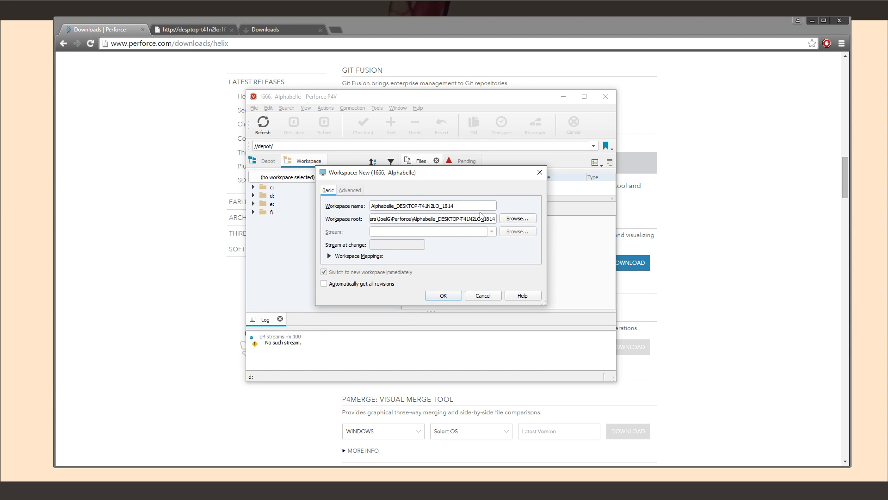
pyautogui.moveTo(480, 207); pyautogui.dragTo(207, 206)
pyautogui.write('DesktopWorkspace')
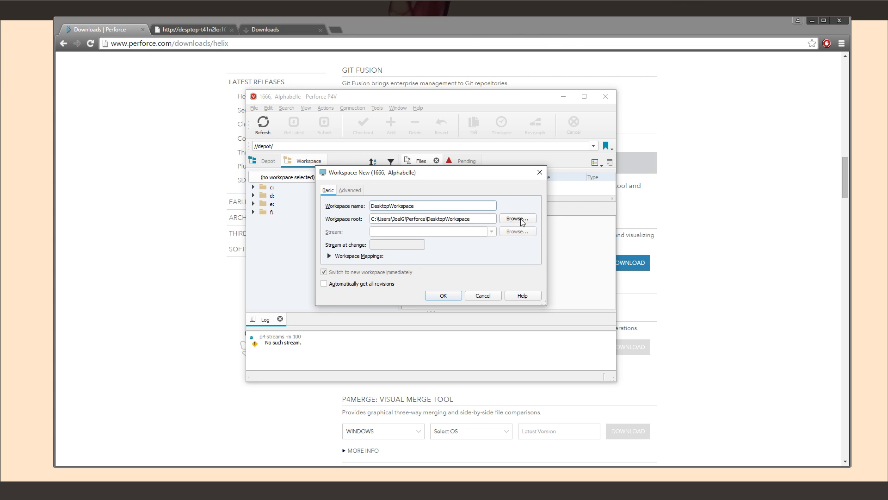
pyautogui.click(518, 219)
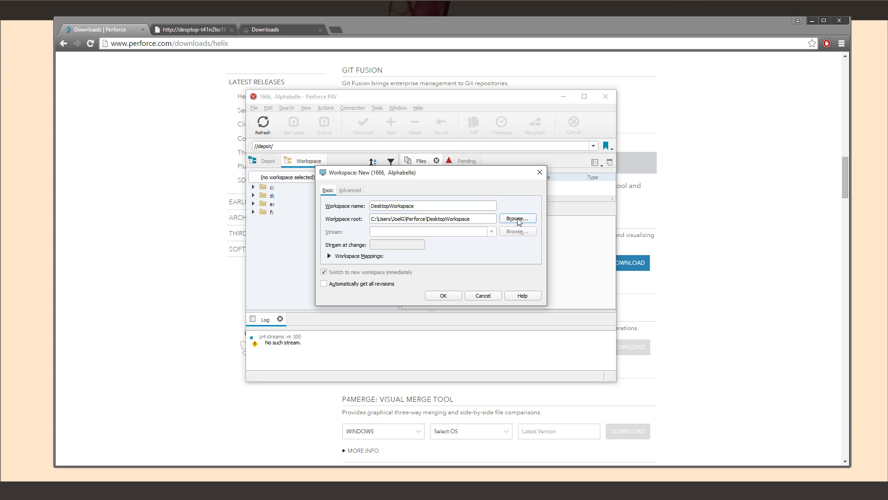
pyautogui.click(345, 257)
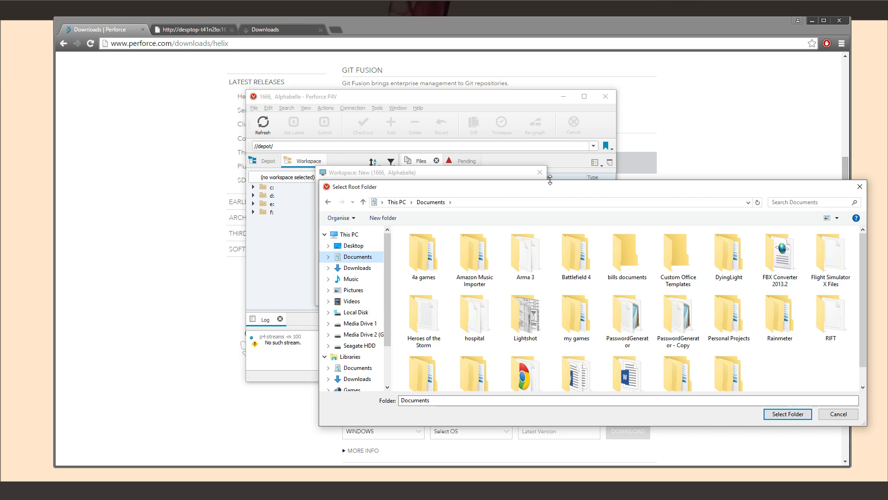
# Make a TutorialWorkspace folder in Personal Projects\Unreal Engine 4 Projects and set it as the root
pyautogui.moveTo(511, 187); pyautogui.dragTo(408, 149)
pyautogui.scroll(-2, 470, 226)
pyautogui.doubleClick(627, 278)
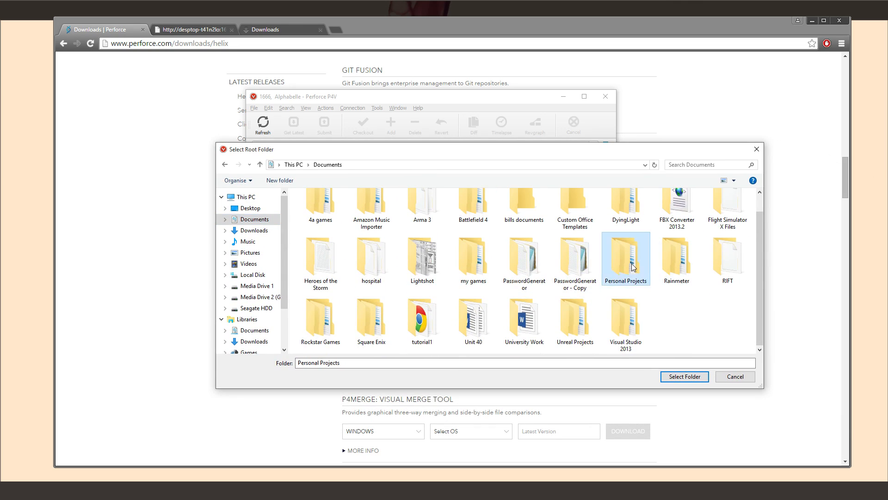
pyautogui.doubleClick(311, 220)
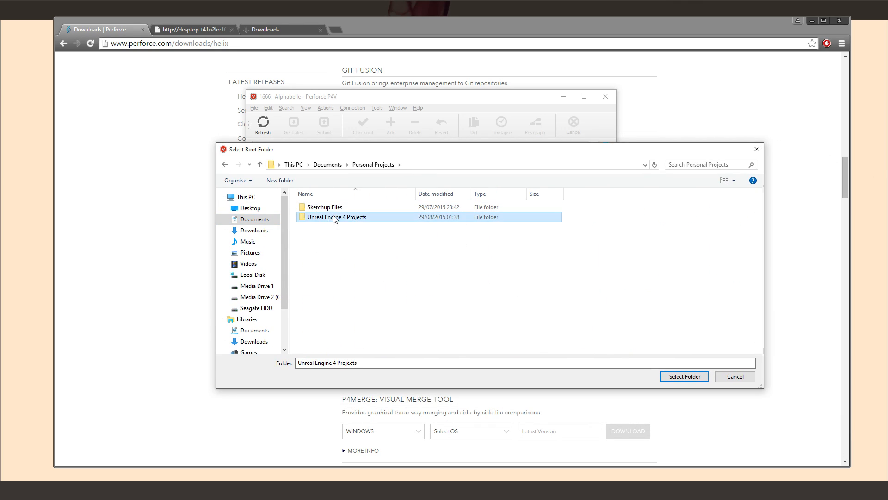
pyautogui.click(279, 180)
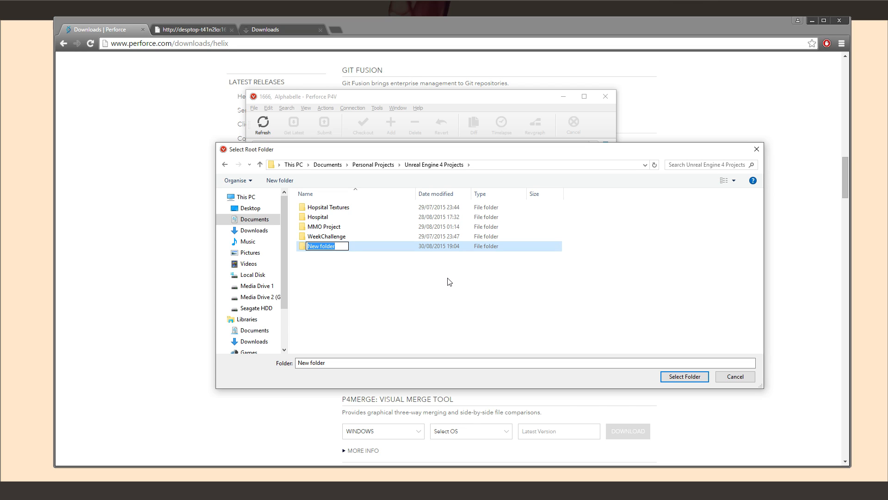
pyautogui.write('TutorialWorkspace')
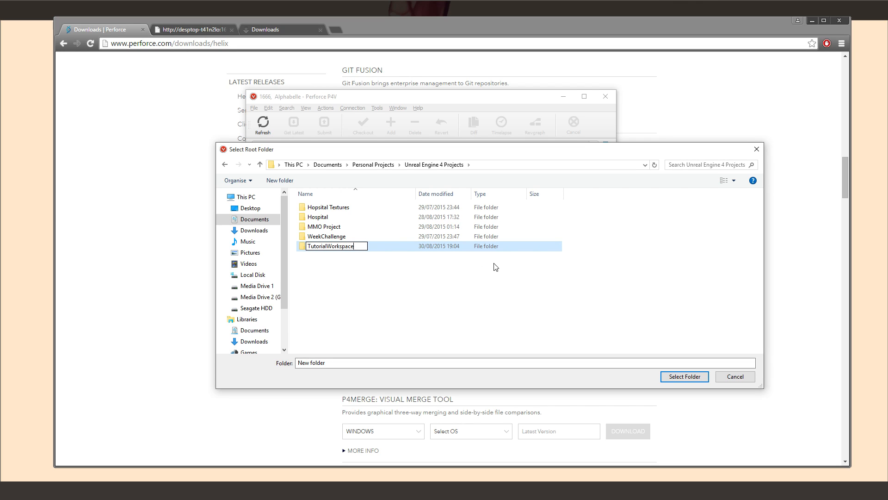
pyautogui.click(509, 246)
pyautogui.click(470, 236)
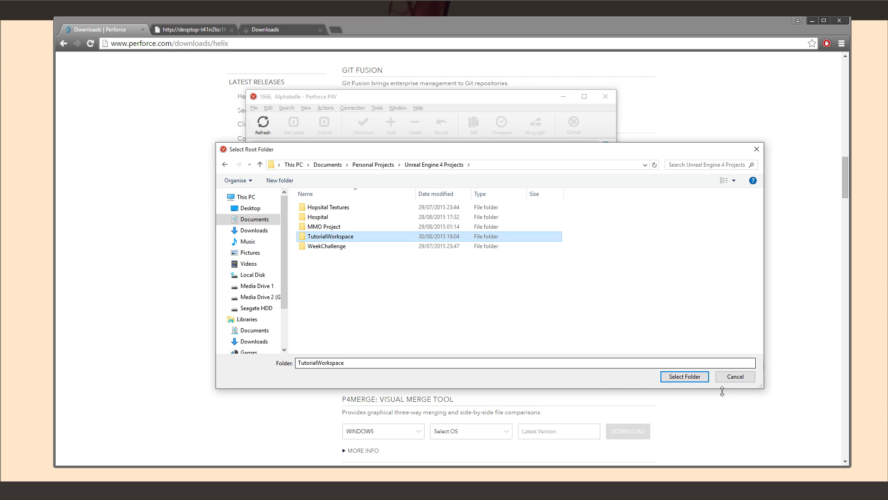
pyautogui.click(685, 376)
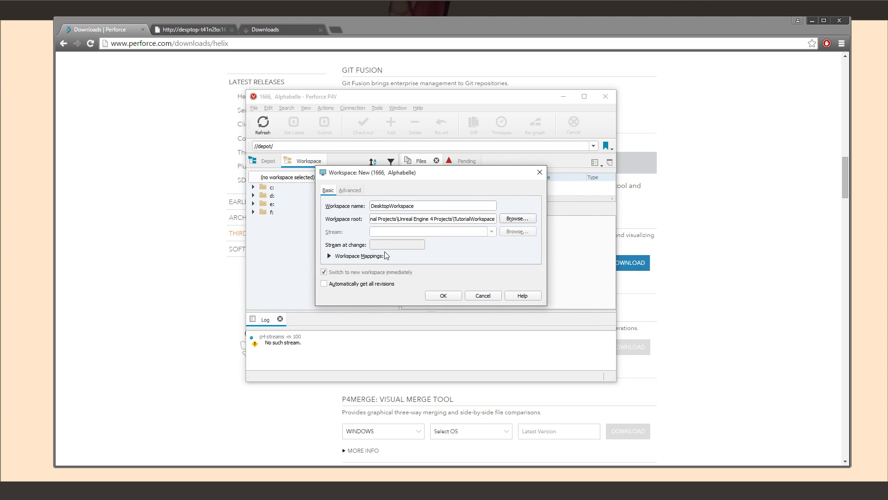
# Create DesktopWorkspace with the basic settings, then bring up the Windows Start screen
pyautogui.click(350, 191)
pyautogui.click(327, 190)
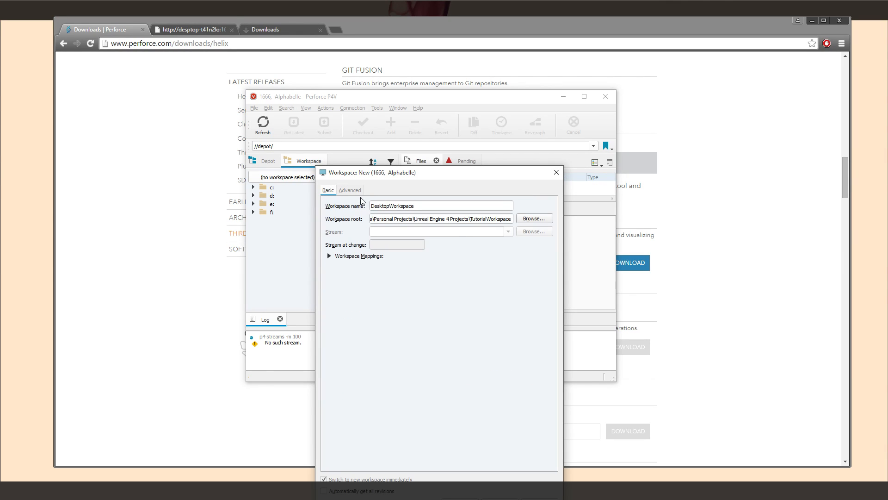
pyautogui.moveTo(416, 175); pyautogui.dragTo(399, 50)
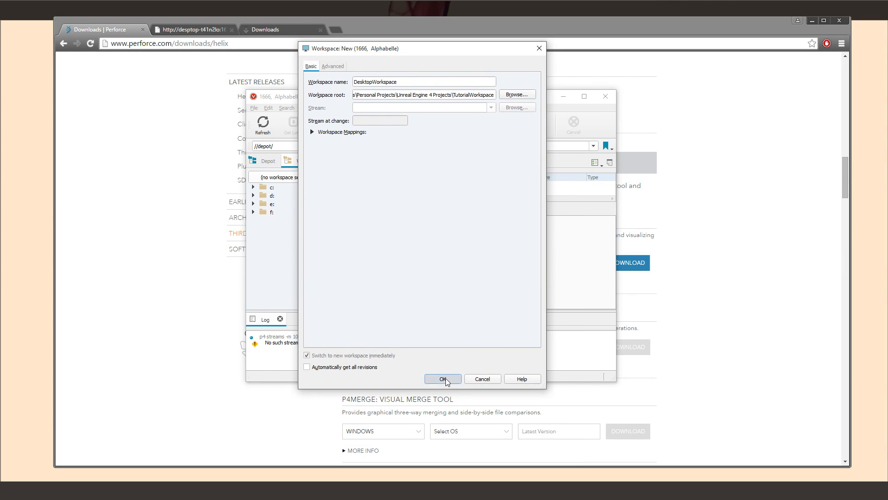
pyautogui.click(443, 378)
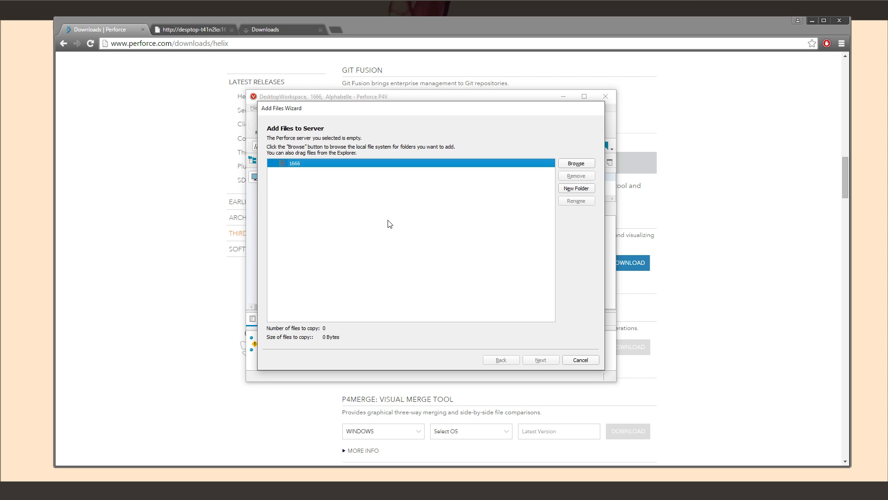
pyautogui.press('super')
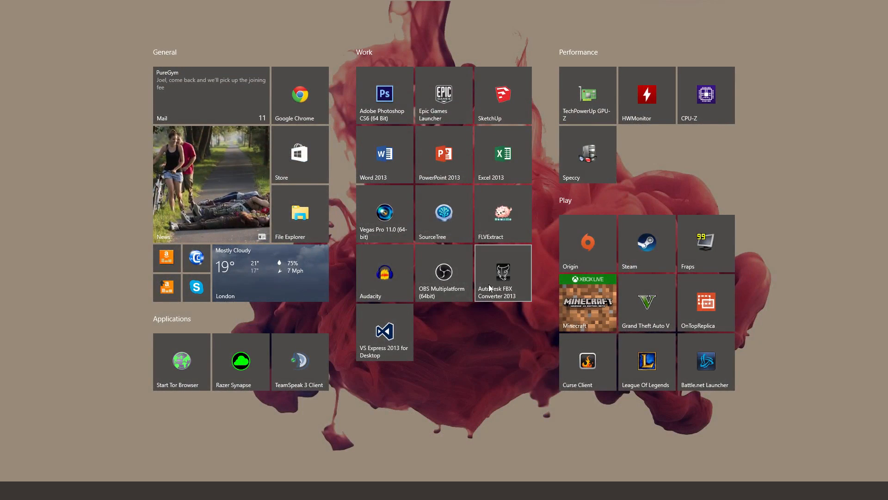
# Launch the Epic Games Launcher from the Start menu
pyautogui.click(441, 74)
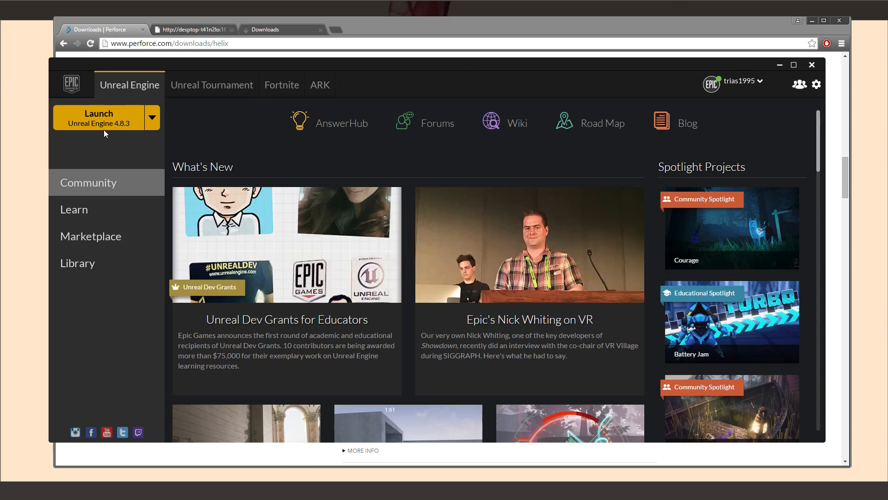
# Launch Unreal Engine 4.8.3 from the Epic Games Launcher
pyautogui.click(113, 126)
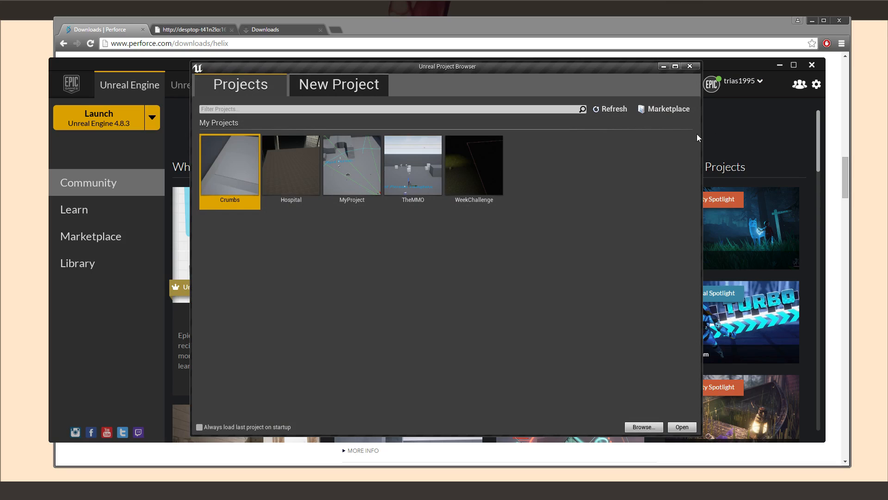
# Choose the First Person template with TutorialWorkspace as the new project's location
pyautogui.click(352, 84)
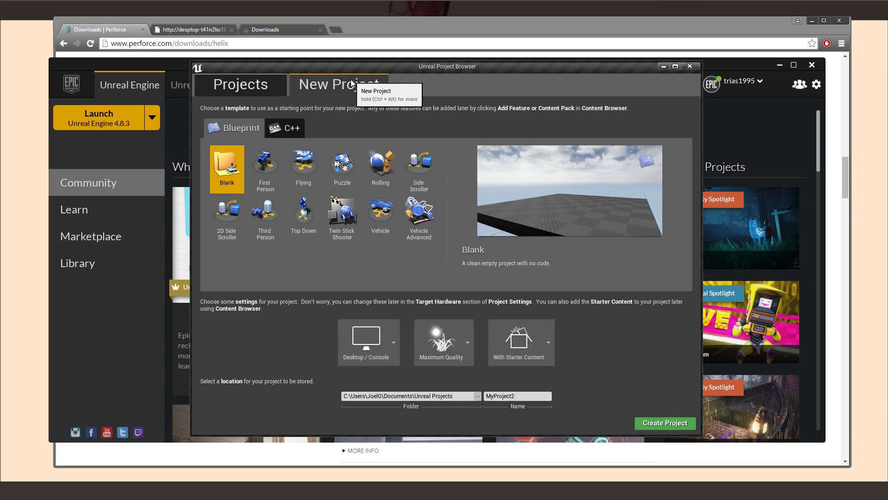
pyautogui.click(270, 157)
pyautogui.moveTo(540, 397); pyautogui.dragTo(422, 398)
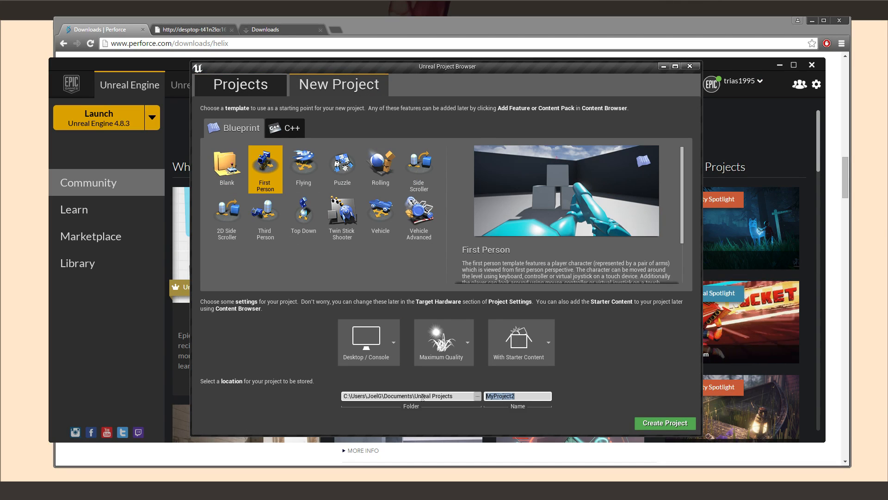
pyautogui.click(478, 396)
pyautogui.scroll(-3, 472, 259)
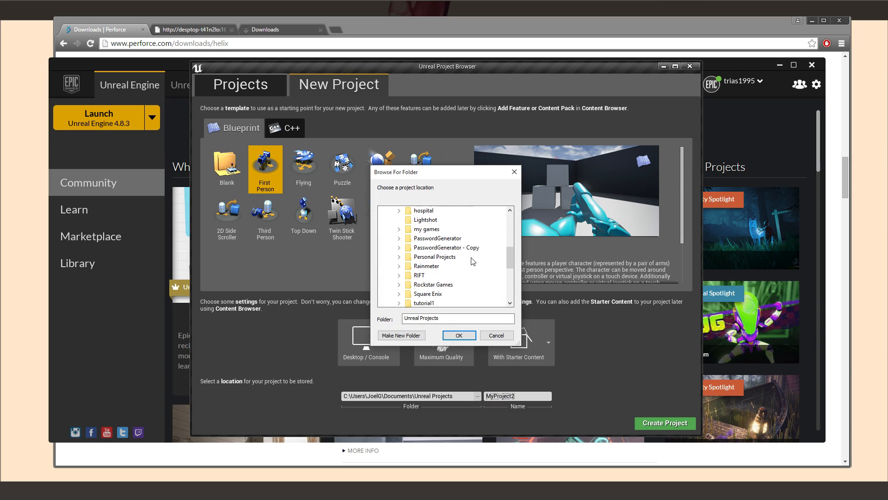
pyautogui.click(435, 257)
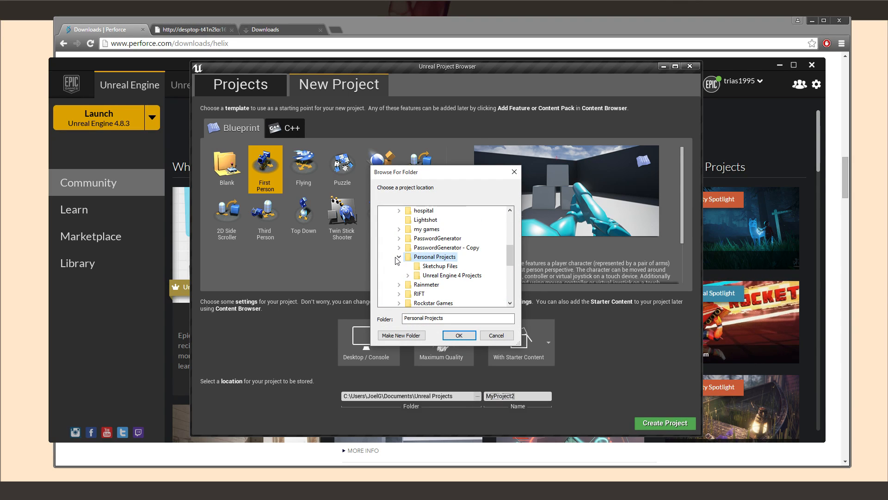
pyautogui.click(408, 275)
pyautogui.scroll(-1, 444, 259)
pyautogui.click(455, 257)
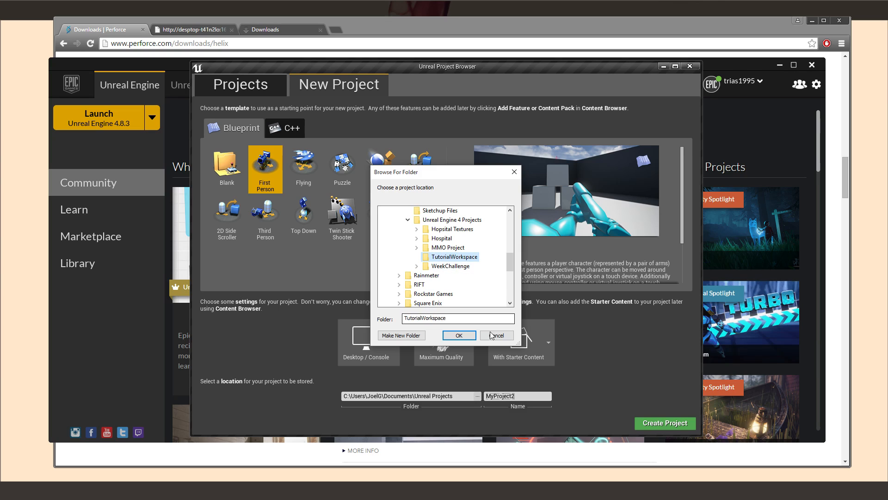
pyautogui.click(464, 340)
# Name the project FPStut and create it, moving the launcher aside
pyautogui.moveTo(546, 398); pyautogui.dragTo(436, 397)
pyautogui.write('FPStut')
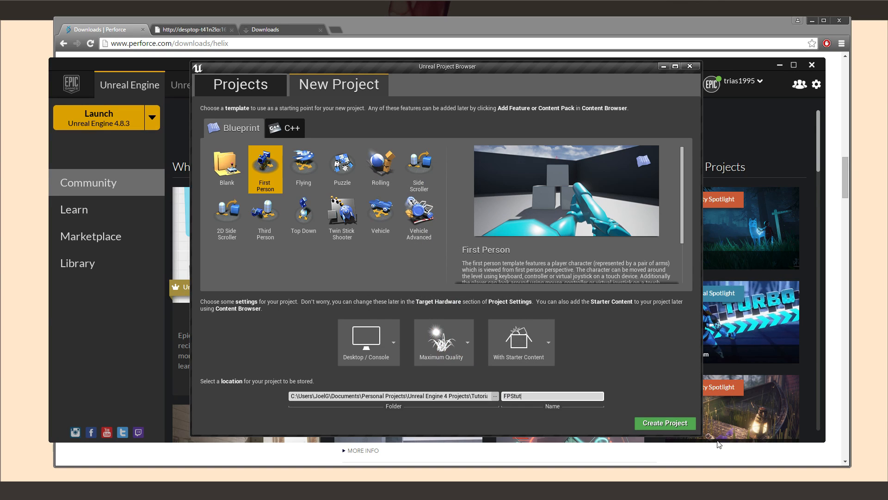
pyautogui.click(657, 423)
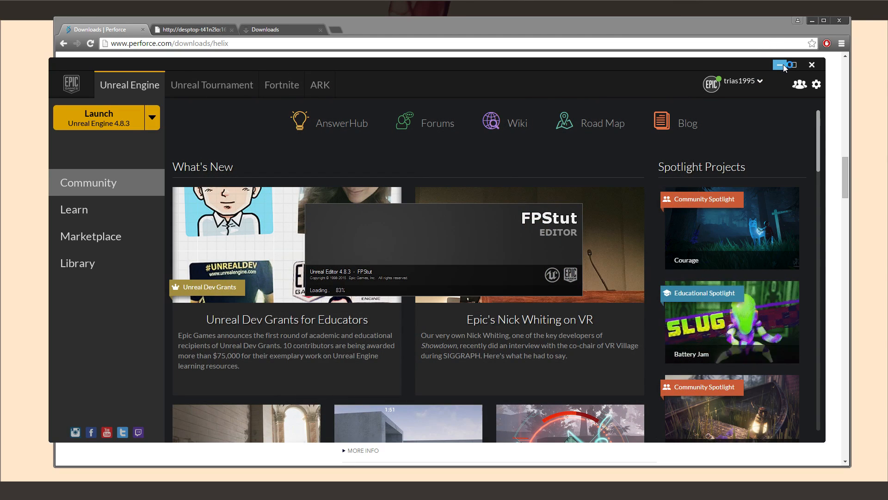
pyautogui.click(810, 66)
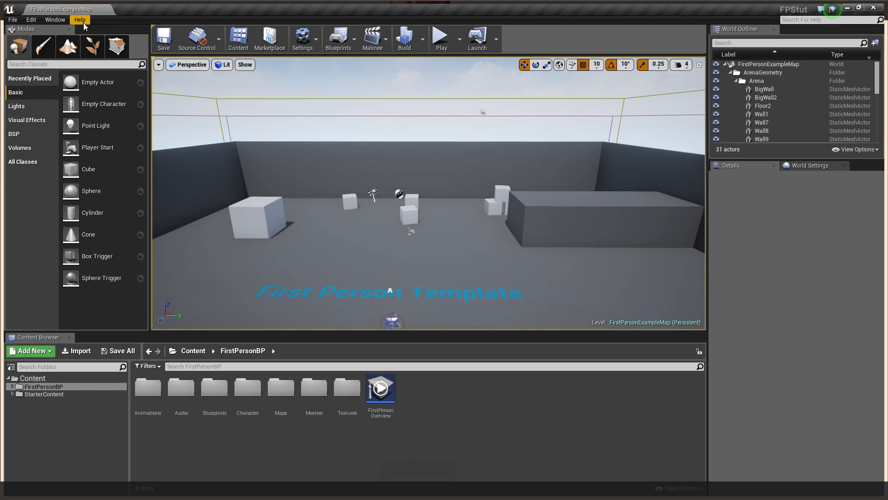
pyautogui.click(12, 20)
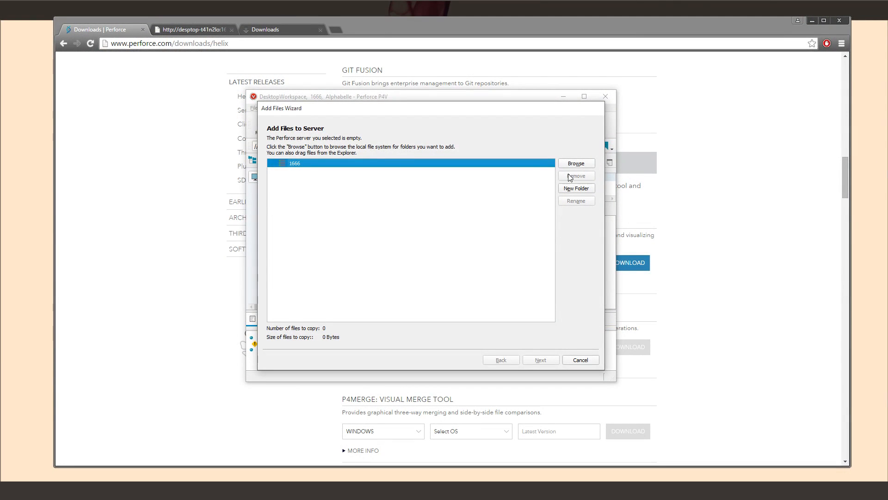
# Select the FPStut folder under TutorialWorkspace as the folder to add to the server
pyautogui.click(576, 163)
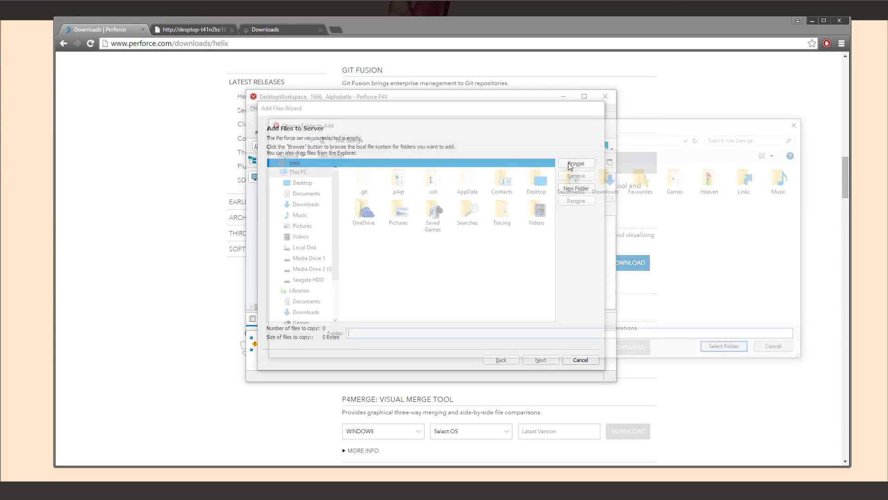
pyautogui.doubleClick(512, 178)
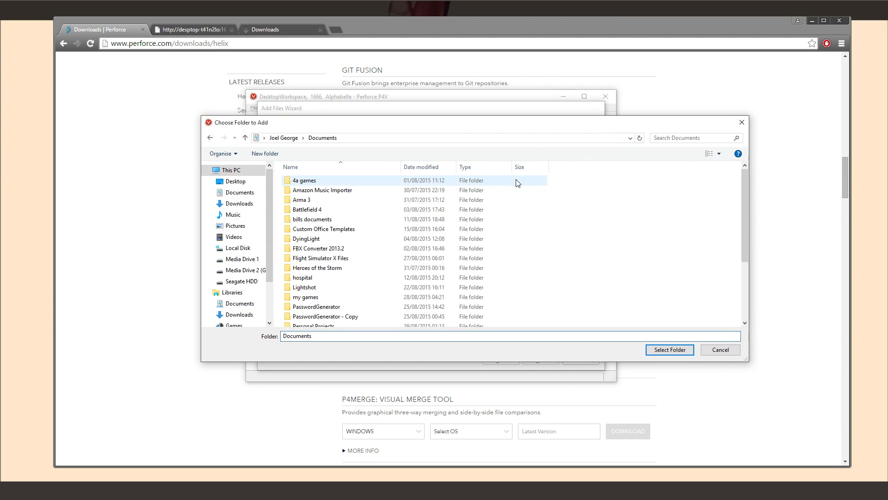
pyautogui.scroll(-1, 343, 282)
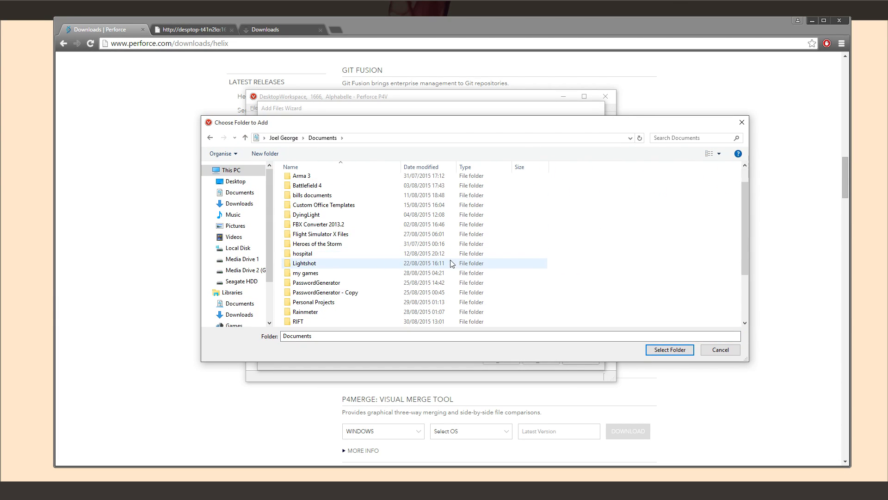
pyautogui.doubleClick(326, 302)
pyautogui.doubleClick(326, 195)
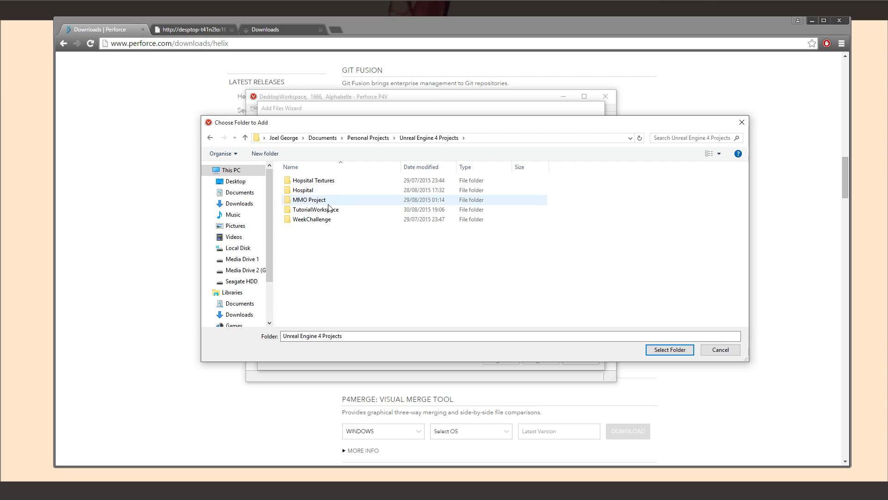
pyautogui.doubleClick(327, 209)
pyautogui.click(315, 181)
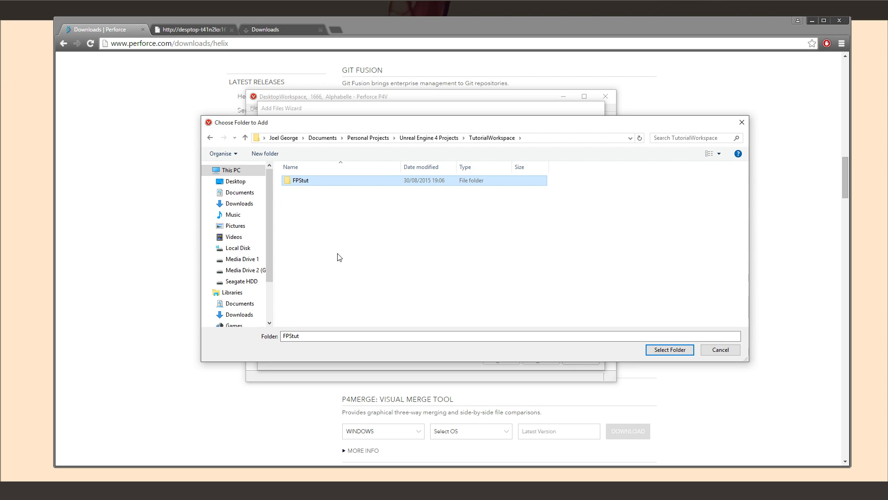
pyautogui.click(671, 350)
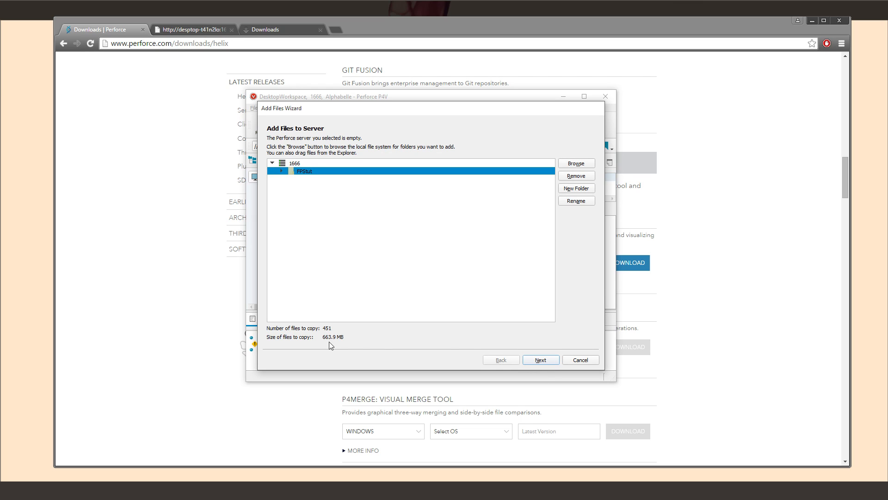
# Add the 451 files to a classic depot, finish the wizard, and view the depot root
pyautogui.click(541, 360)
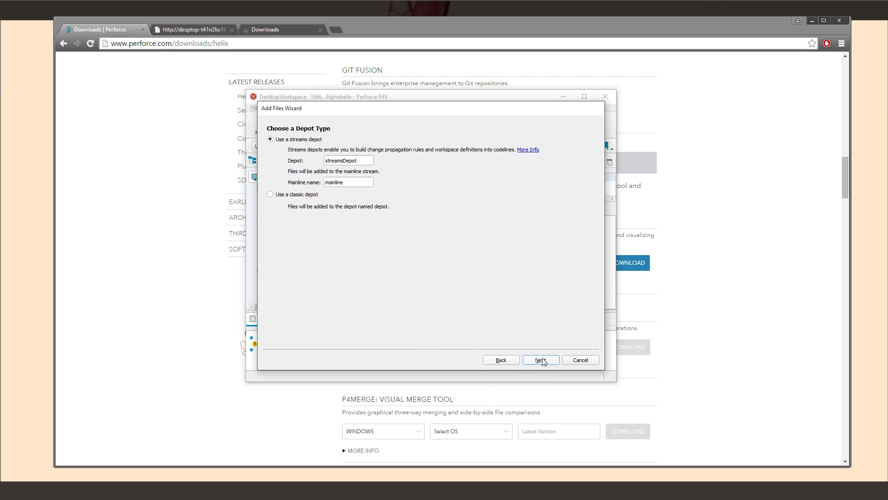
pyautogui.click(271, 194)
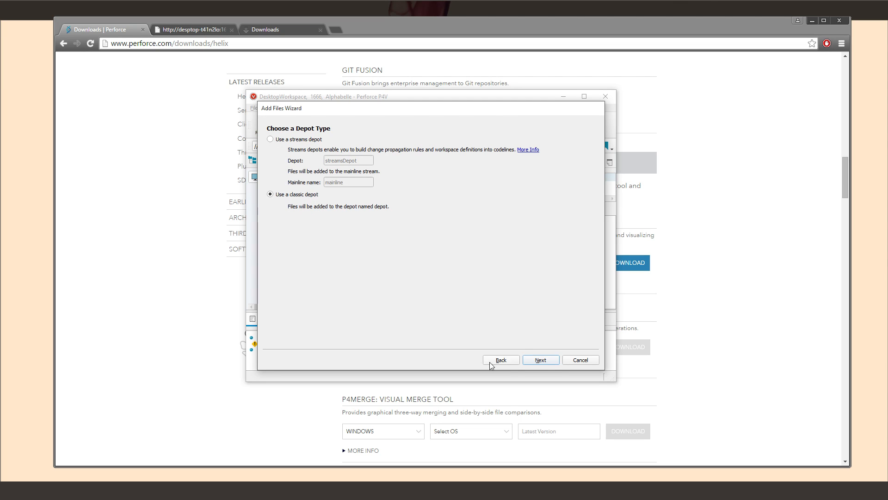
pyautogui.click(541, 361)
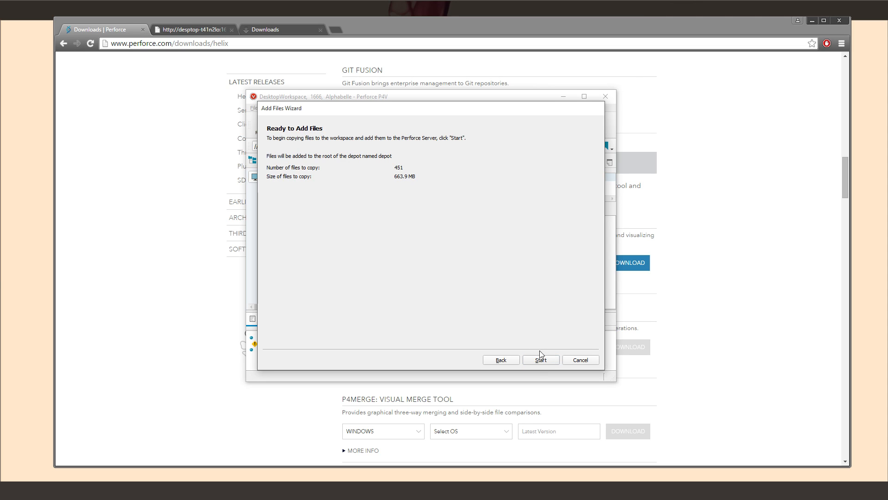
pyautogui.click(540, 357)
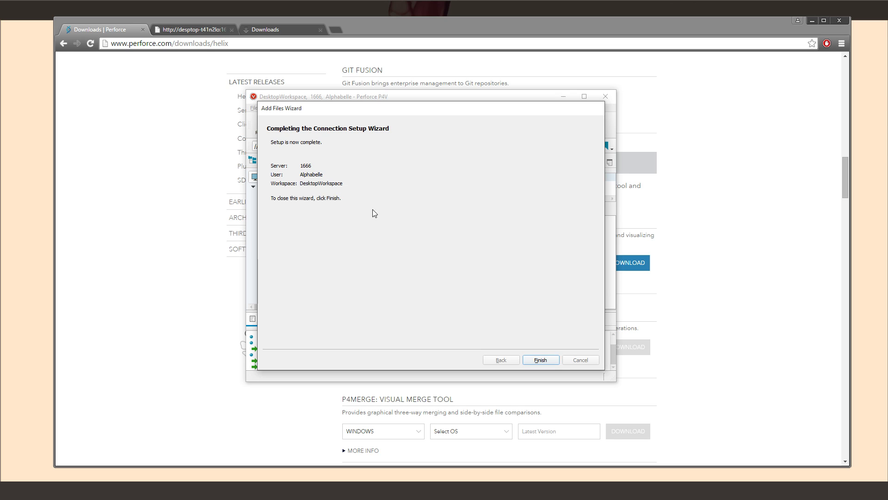
pyautogui.click(540, 360)
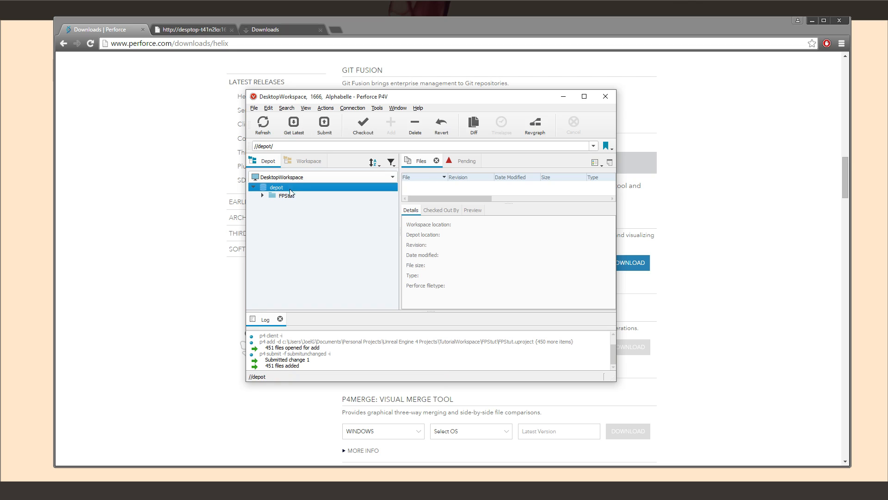
pyautogui.click(291, 196)
pyautogui.click(295, 188)
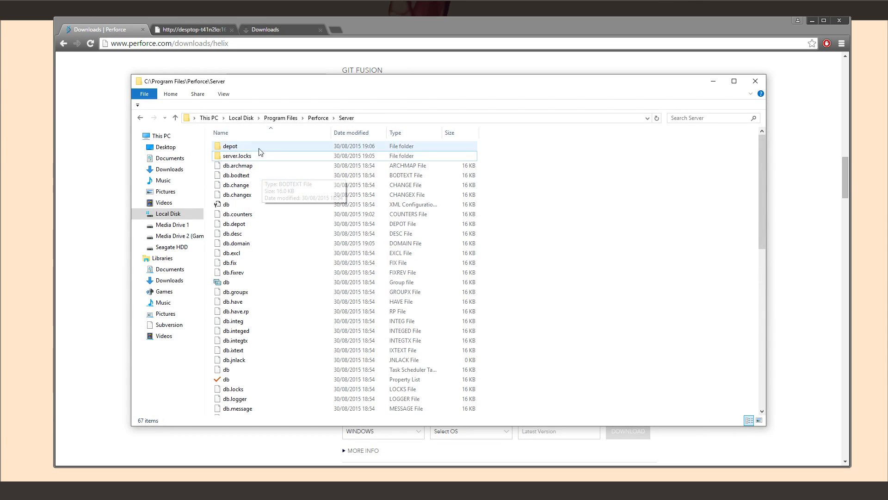
# Inspect Perforce\Server\depot\fpstut, including fpstut.uproject,v and the saved folder, then close Explorer
pyautogui.click(319, 117)
pyautogui.doubleClick(231, 175)
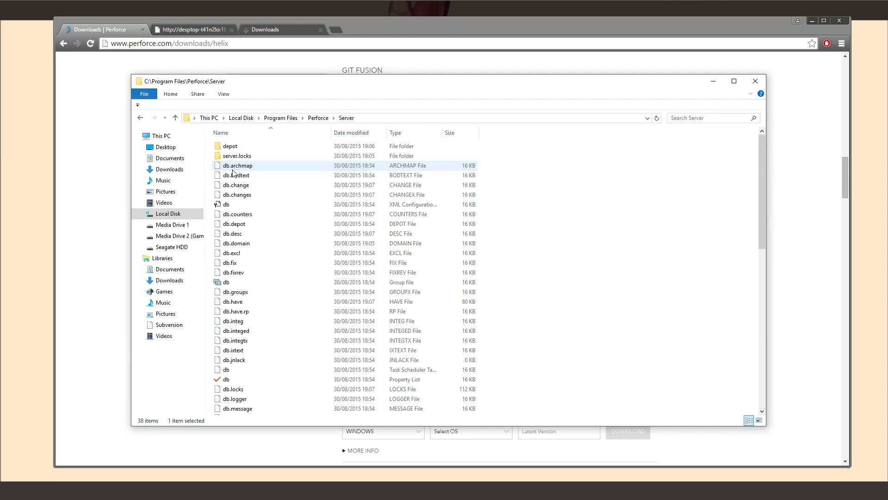
pyautogui.doubleClick(245, 147)
pyautogui.doubleClick(254, 147)
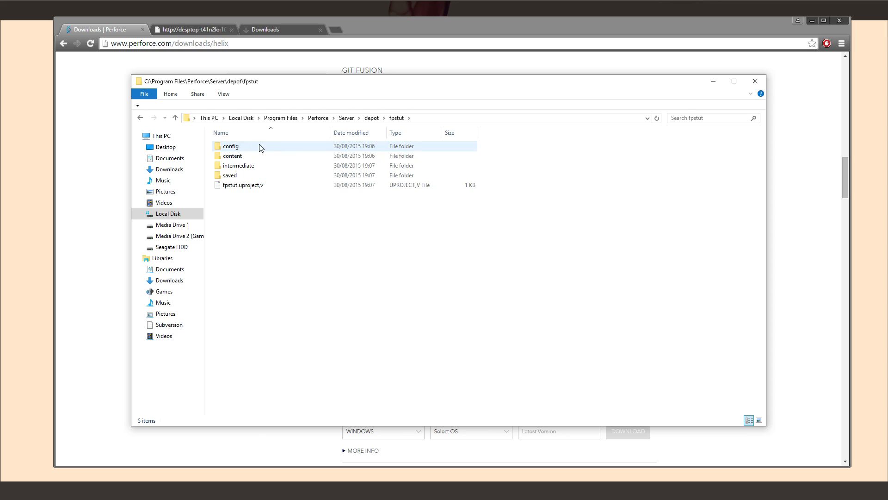
pyautogui.click(269, 188)
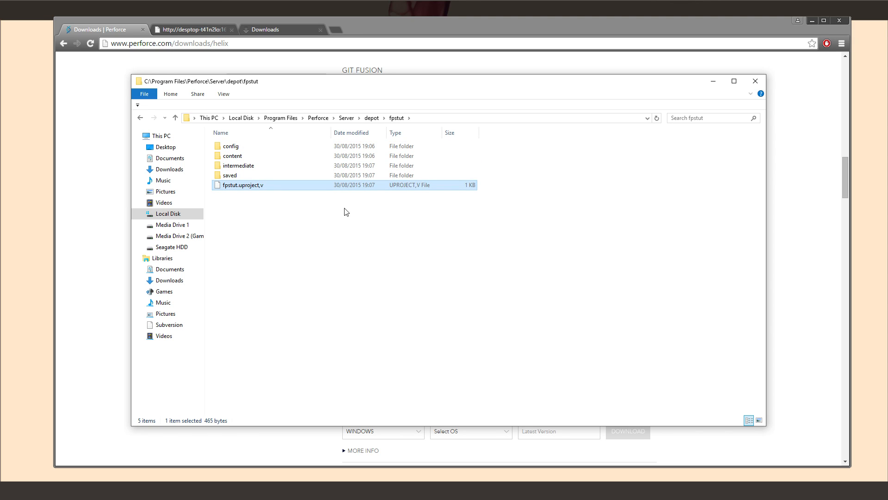
pyautogui.click(271, 176)
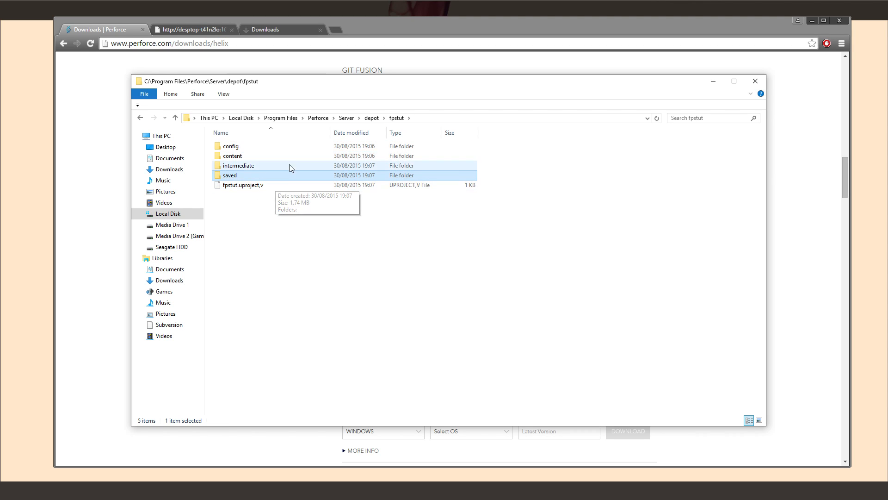
pyautogui.click(346, 117)
pyautogui.click(760, 81)
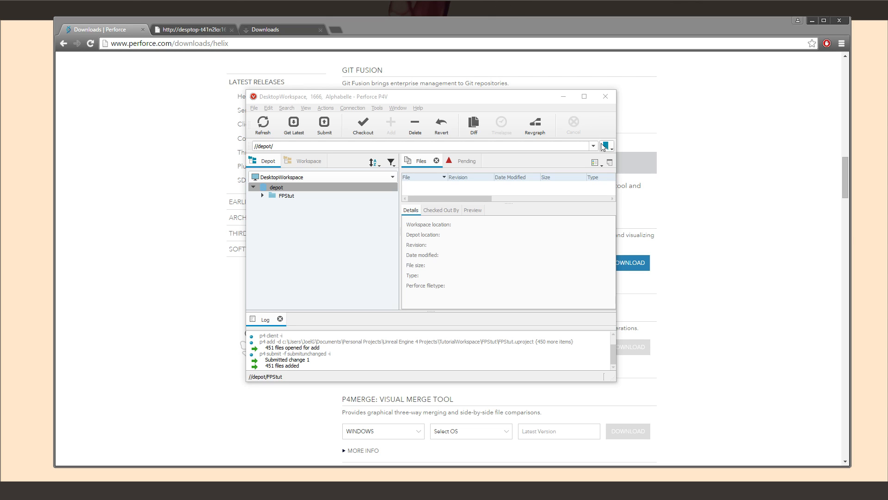
# Close Perforce P4V
pyautogui.click(546, 103)
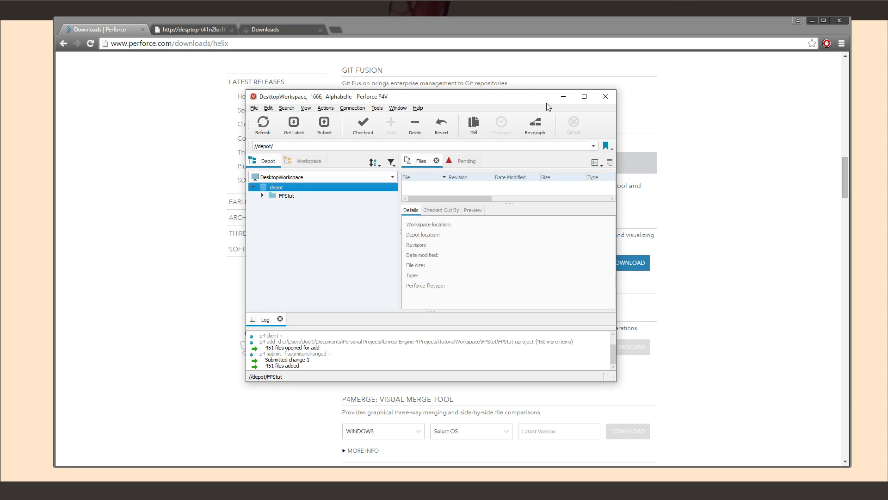
pyautogui.click(605, 95)
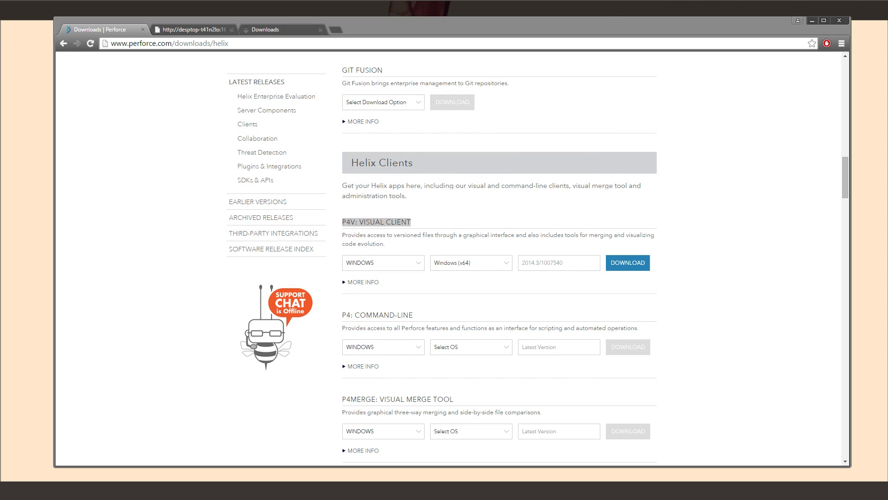
pyautogui.press('super')
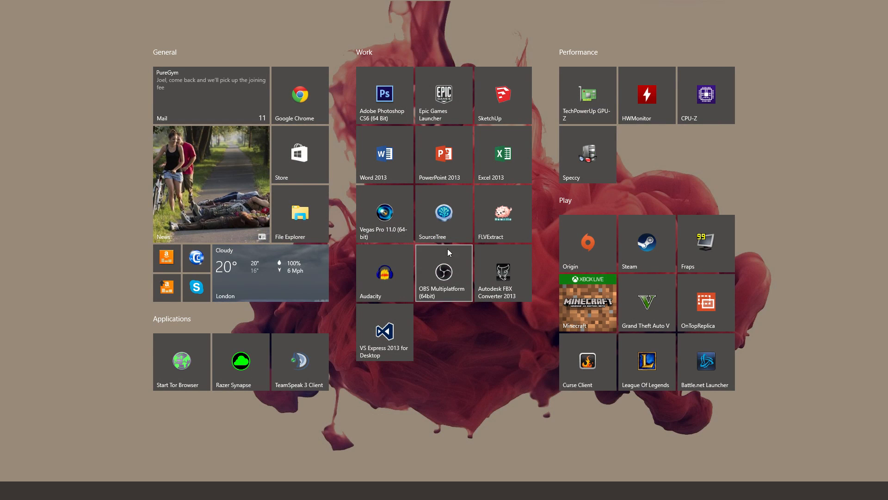
pyautogui.press('super')
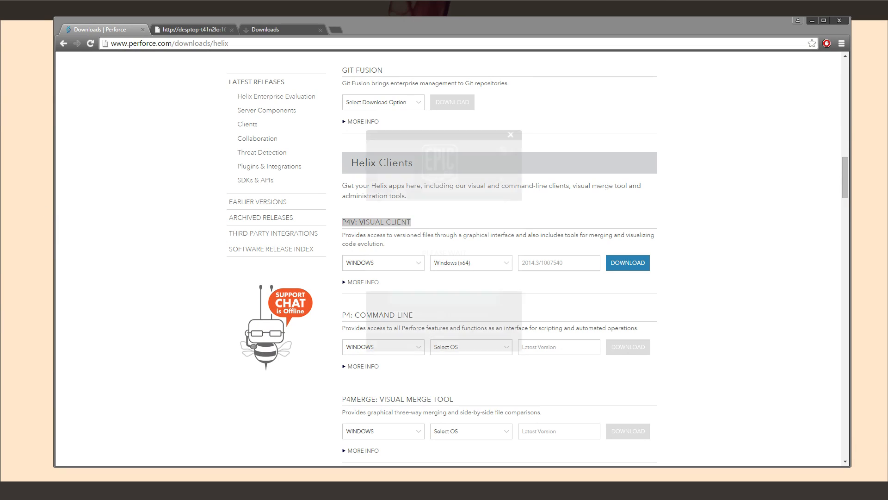
# Launch FPStut.uproject from Documents > Personal Projects > Unreal Engine 4 Projects > TutorialWorkspace > FPStut, then minimize the launcher
pyautogui.press('super+e')
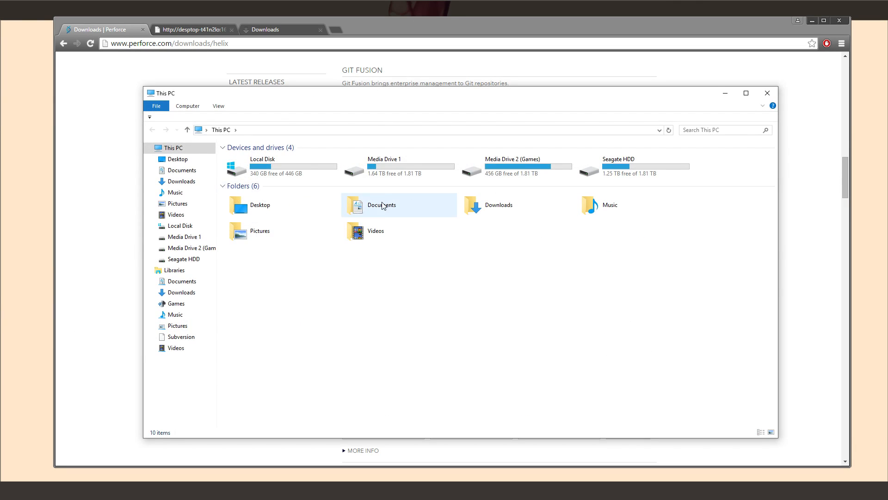
pyautogui.doubleClick(359, 206)
pyautogui.doubleClick(447, 222)
pyautogui.doubleClick(289, 169)
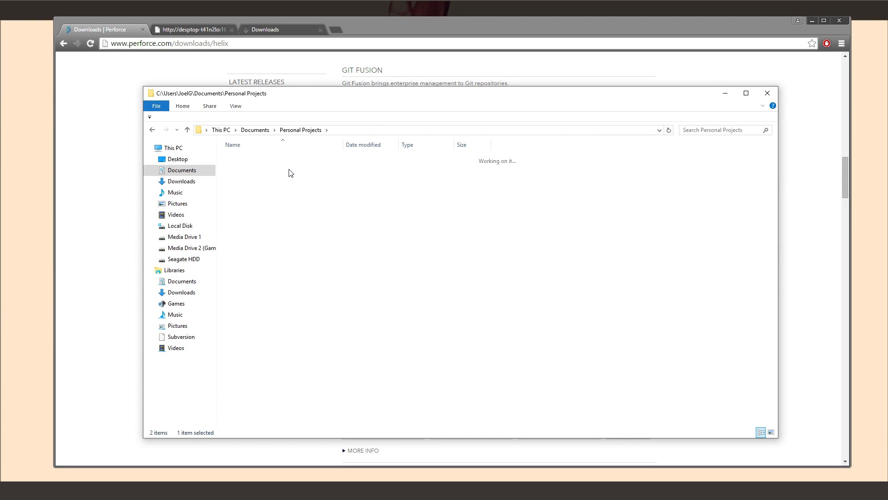
pyautogui.doubleClick(283, 187)
pyautogui.doubleClick(267, 161)
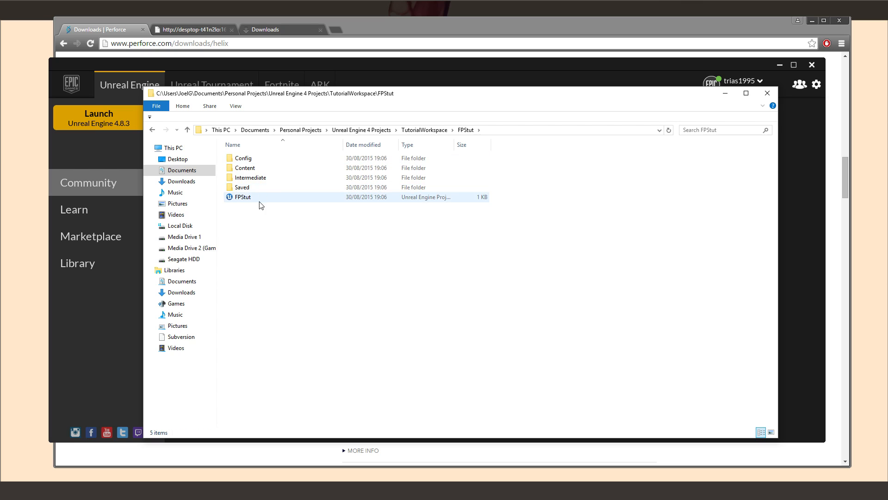
pyautogui.doubleClick(258, 198)
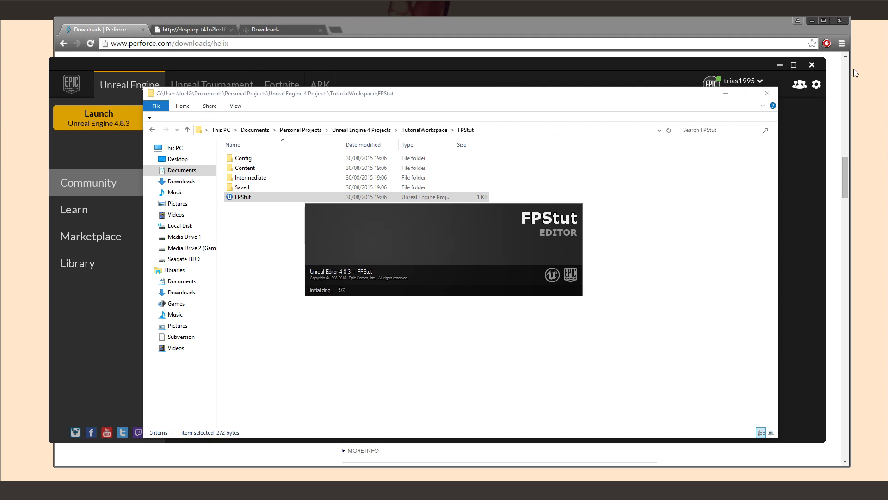
pyautogui.click(775, 69)
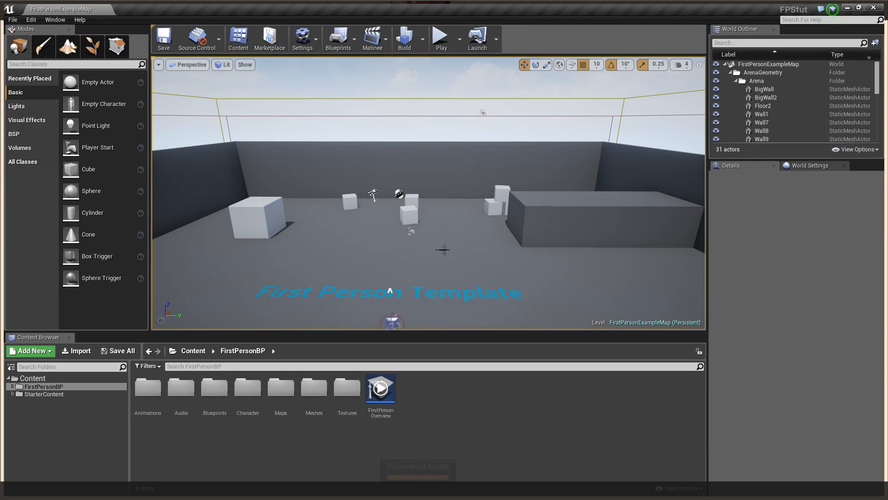
# Choose the Perforce provider with server 1666 and workspace DesktopWorkspace, and accept the settings
pyautogui.click(202, 40)
pyautogui.click(226, 65)
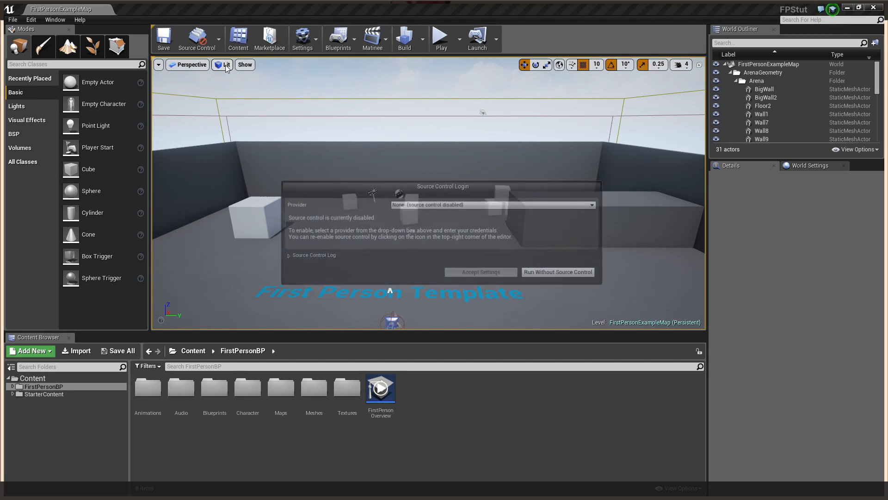
pyautogui.click(468, 206)
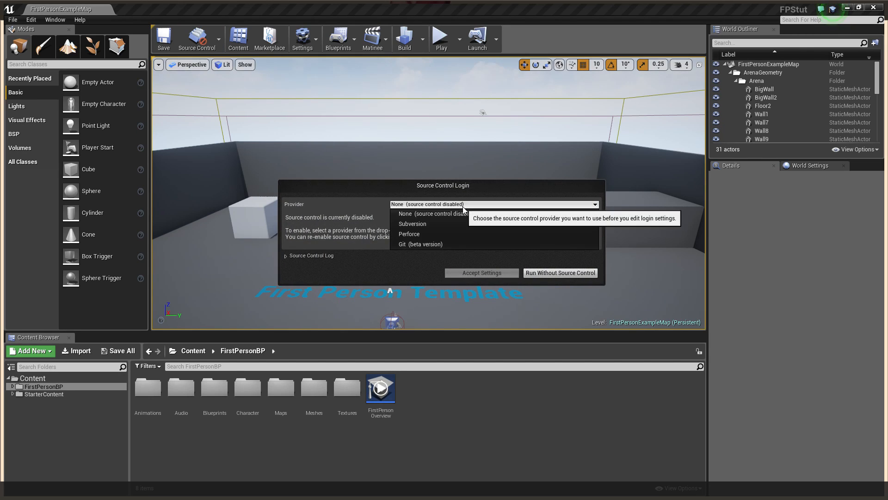
pyautogui.click(457, 238)
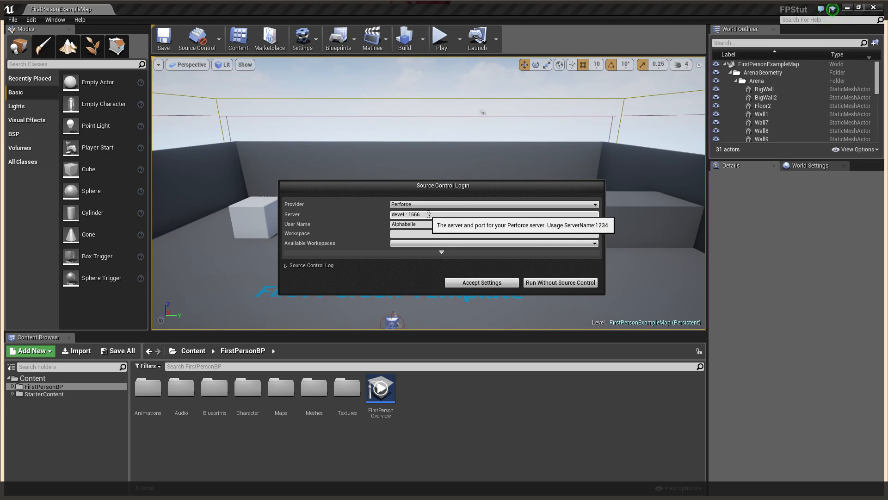
pyautogui.tripleClick(429, 214)
pyautogui.write('1')
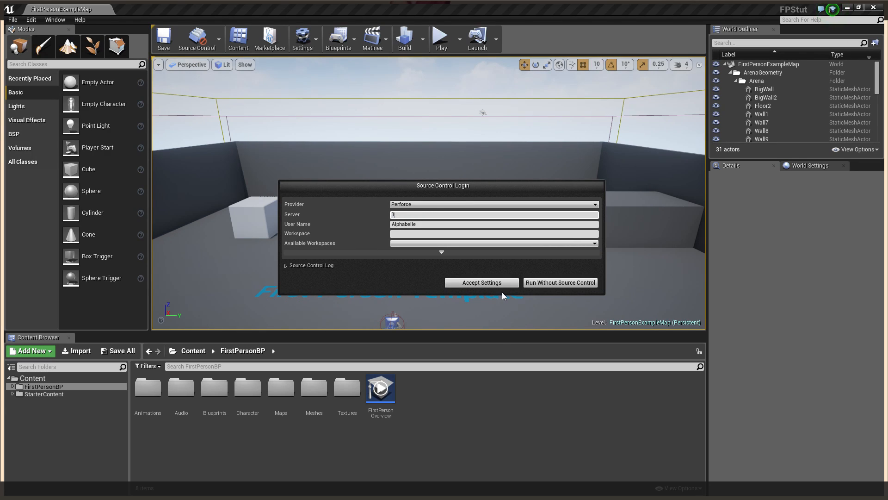
pyautogui.write('666')
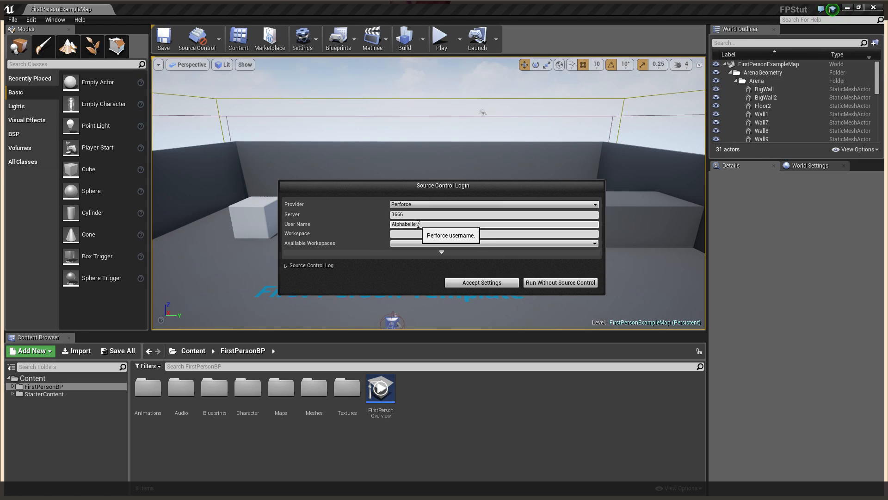
pyautogui.click(428, 243)
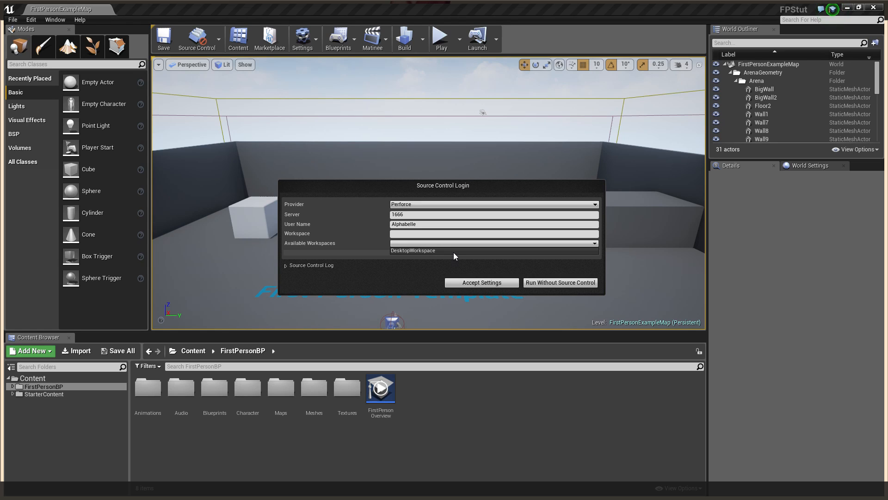
pyautogui.click(454, 251)
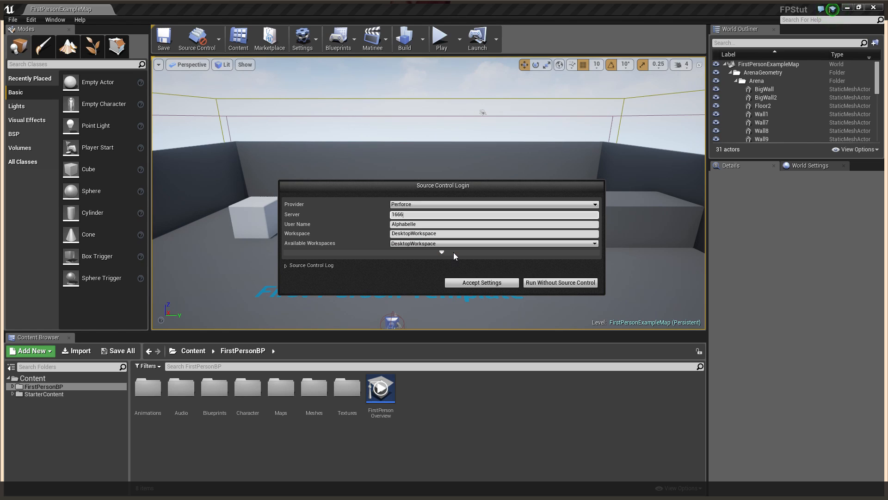
pyautogui.click(476, 283)
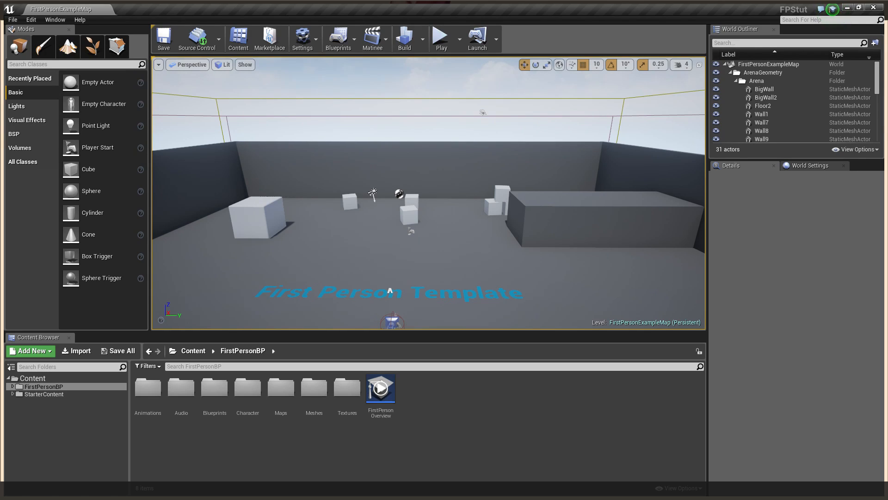
# In FirstPersonBP > Blueprints, refresh the FirstPersonCharacter blueprint's source control status
pyautogui.click(204, 41)
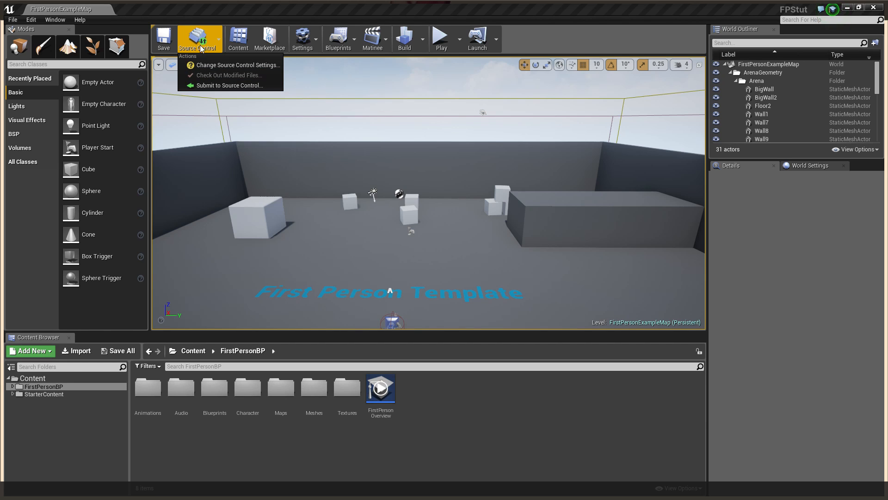
pyautogui.click(390, 429)
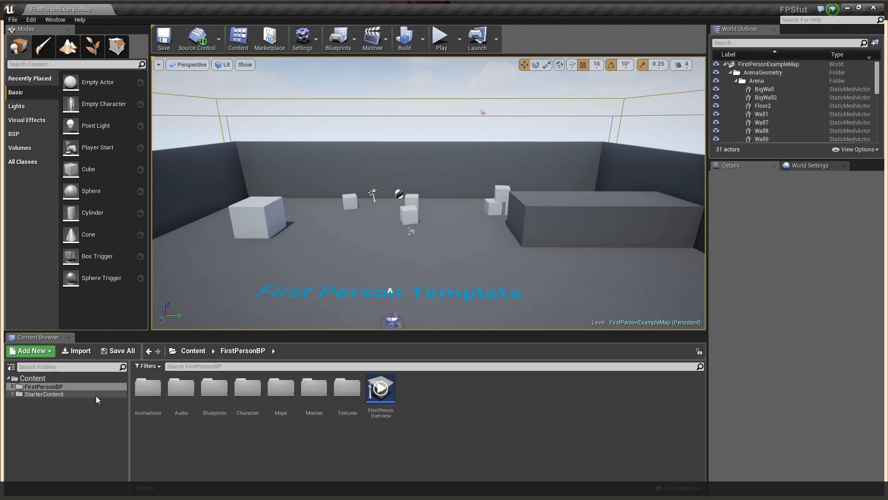
pyautogui.doubleClick(215, 389)
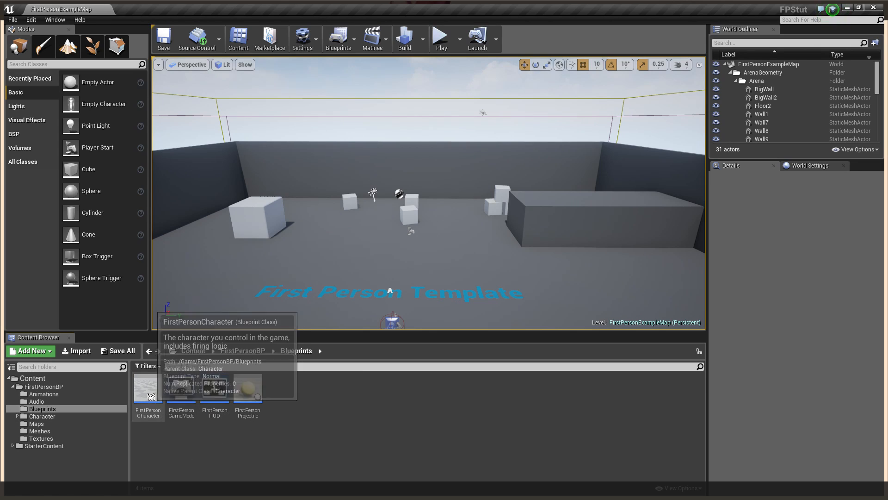
pyautogui.moveTo(148, 391); pyautogui.dragTo(205, 421)
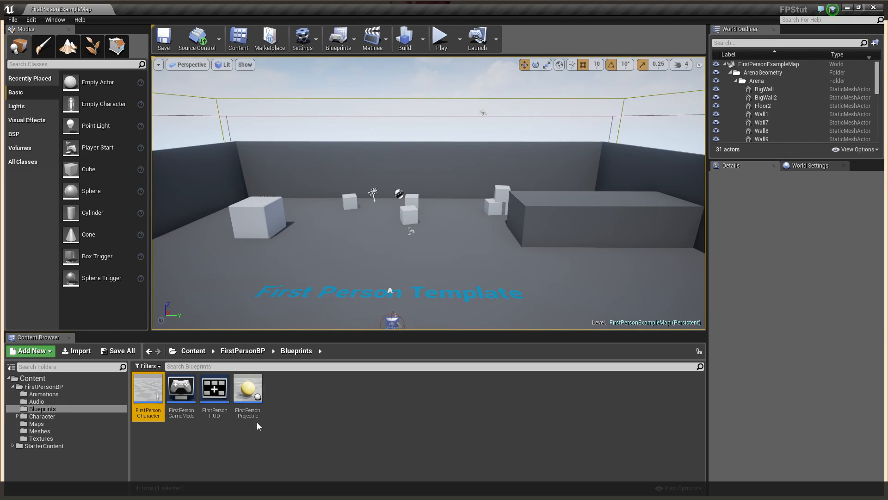
pyautogui.rightClick(162, 411)
pyautogui.moveTo(208, 396)
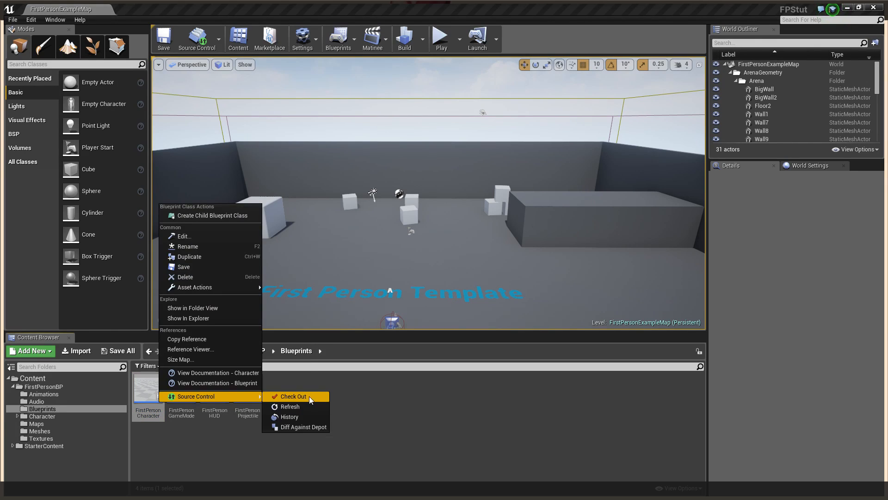
pyautogui.click(292, 407)
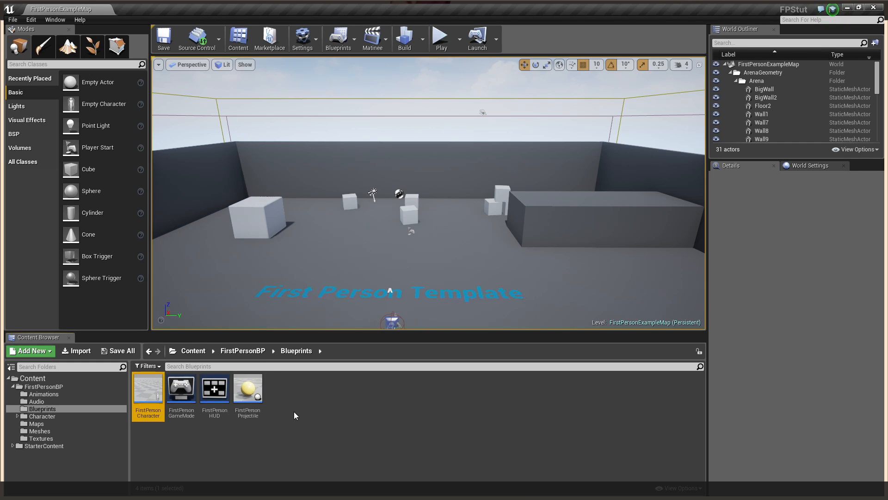
pyautogui.rightClick(148, 393)
pyautogui.moveTo(245, 388)
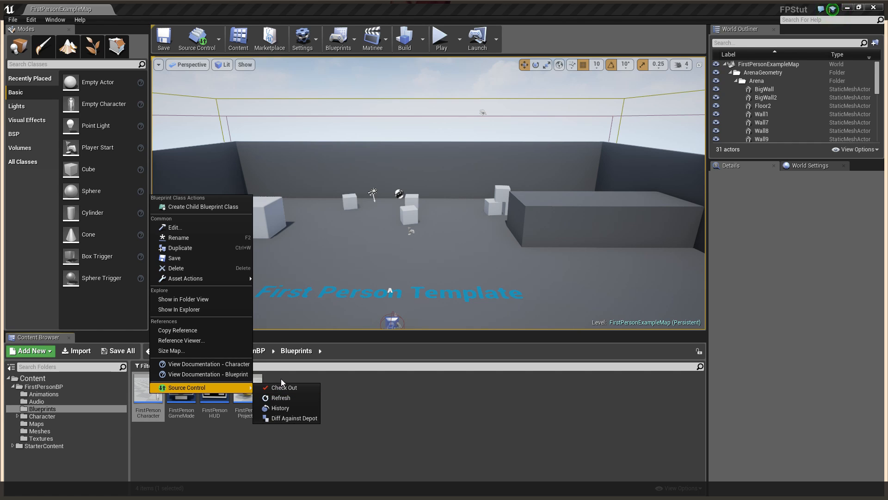
pyautogui.click(360, 430)
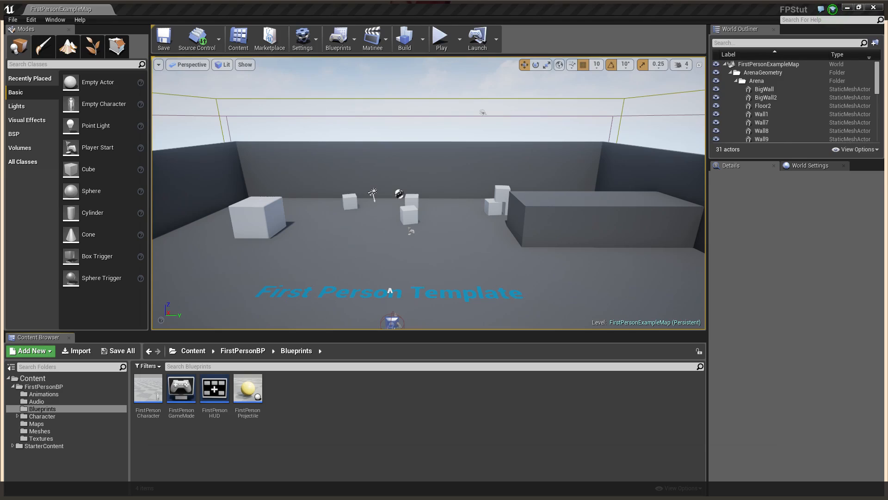
# Minimize File Explorer and launch Perforce P4V from the Start screen
pyautogui.hotkey('alt', 'Tab')
pyautogui.rightClick(255, 198)
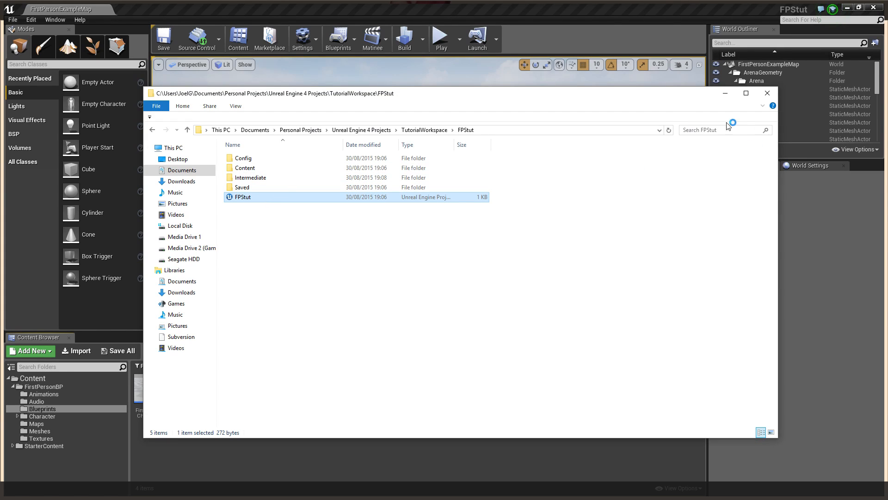
pyautogui.click(724, 96)
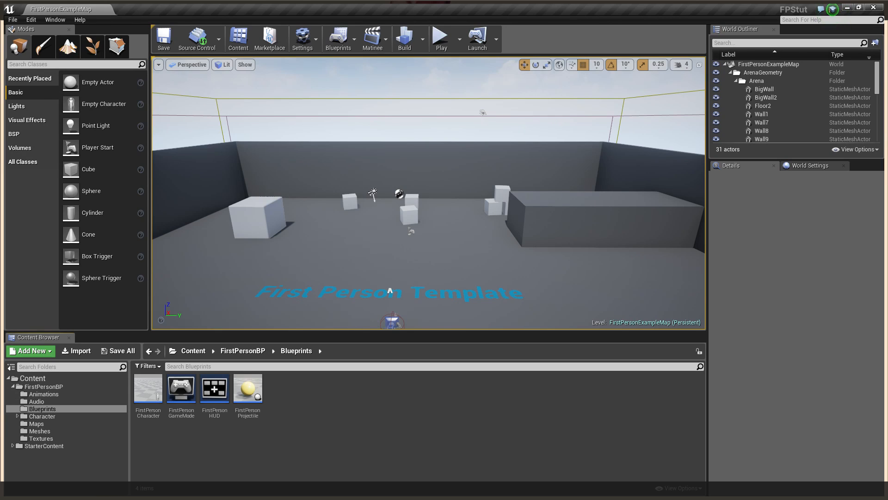
pyautogui.press('super')
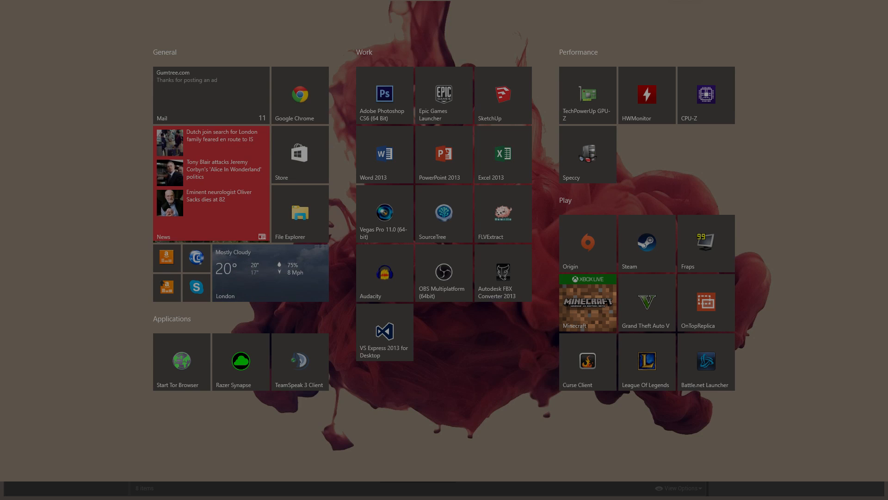
pyautogui.press('super')
# Create a new Perforce user, entering a full name and password
pyautogui.click(458, 233)
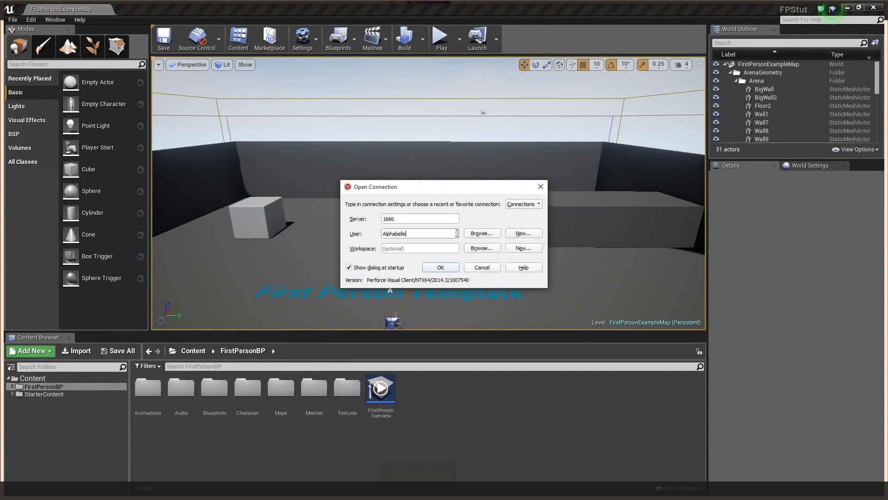
pyautogui.click(522, 233)
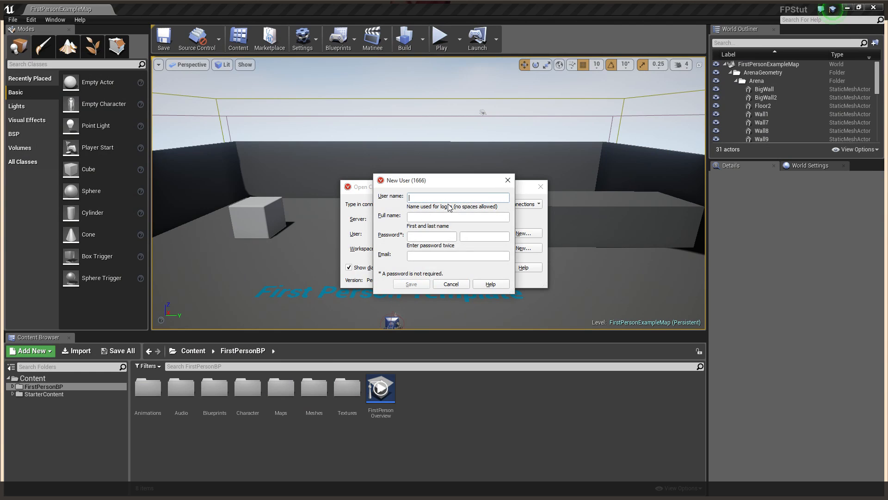
pyautogui.click(440, 220)
pyautogui.write('adsad')
pyautogui.click(437, 238)
pyautogui.write('•••••')
pyautogui.click(466, 239)
pyautogui.write('••')
pyautogui.click(415, 285)
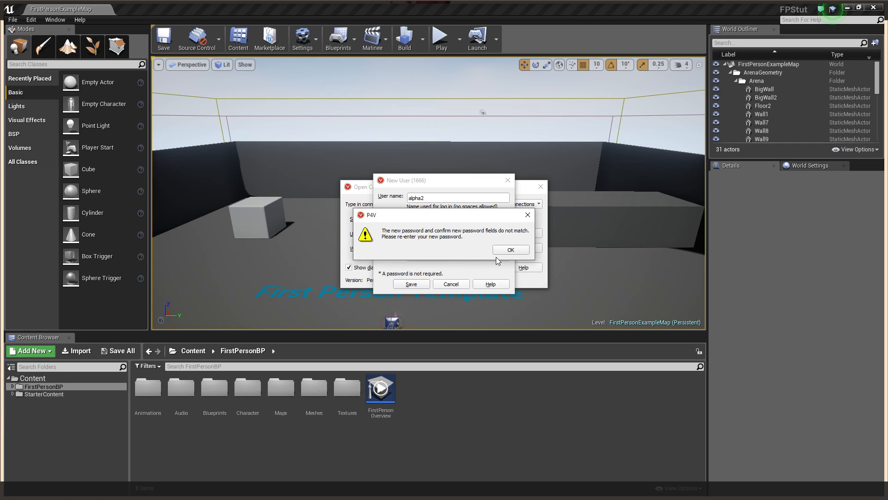
# Fix the password mismatch by retyping both passwords, save the user, and connect to 1666
pyautogui.click(511, 249)
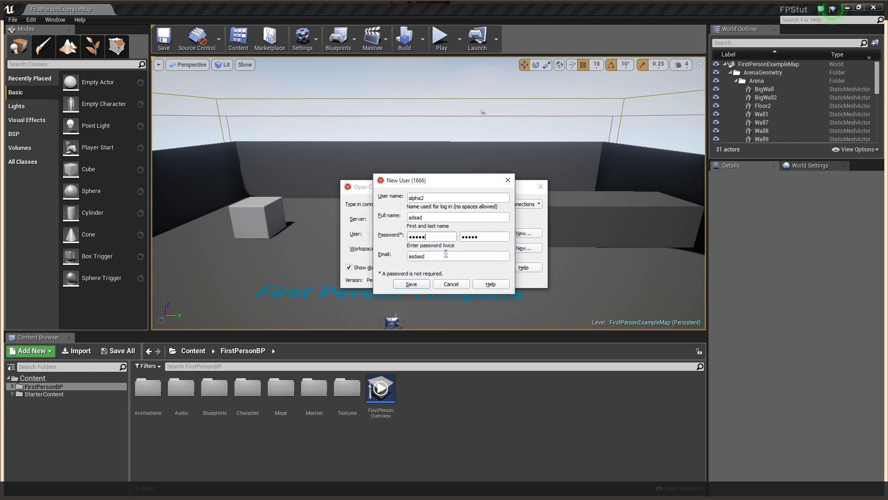
pyautogui.doubleClick(439, 236)
pyautogui.write('•••')
pyautogui.click(478, 237)
pyautogui.doubleClick(468, 237)
pyautogui.write('•••')
pyautogui.click(411, 284)
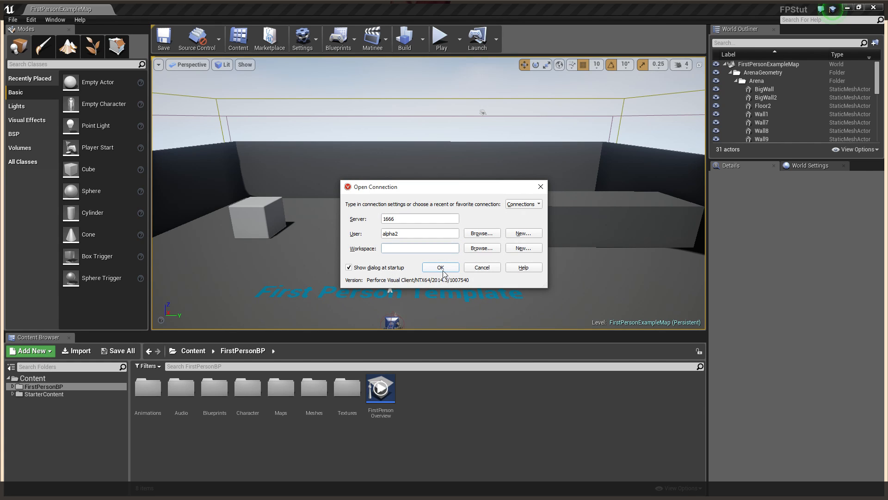
pyautogui.click(443, 271)
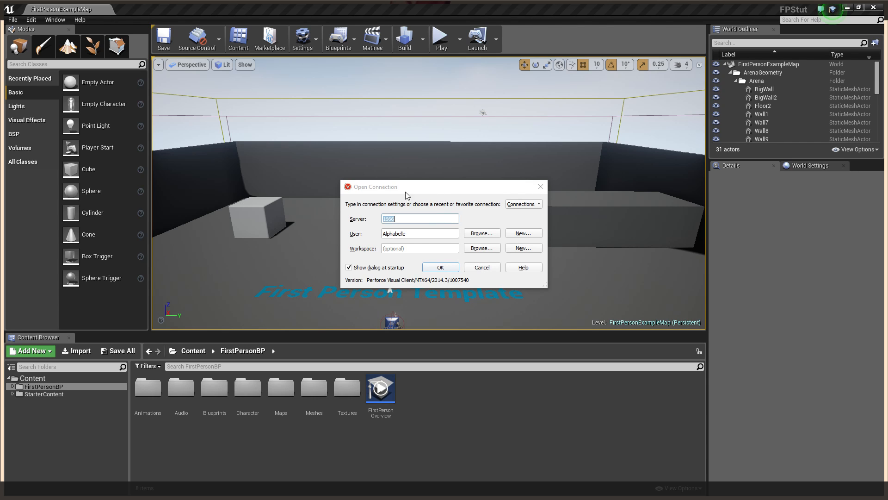
# Dismiss the extra connection dialog and start a new workspace, browsing for its root folder
pyautogui.click(541, 186)
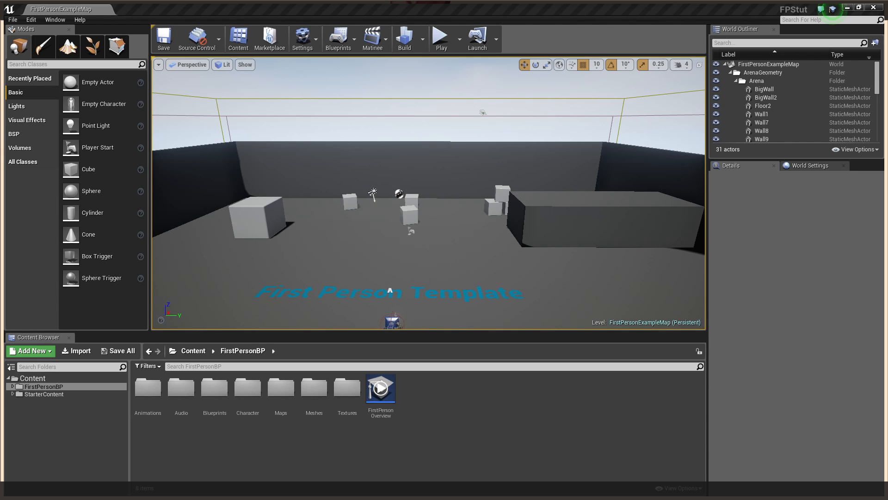
pyautogui.click(389, 154)
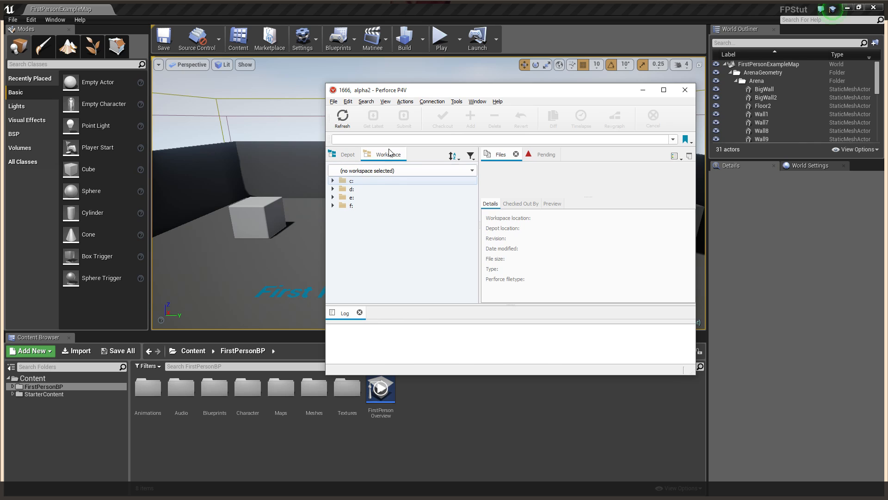
pyautogui.click(370, 171)
pyautogui.click(373, 189)
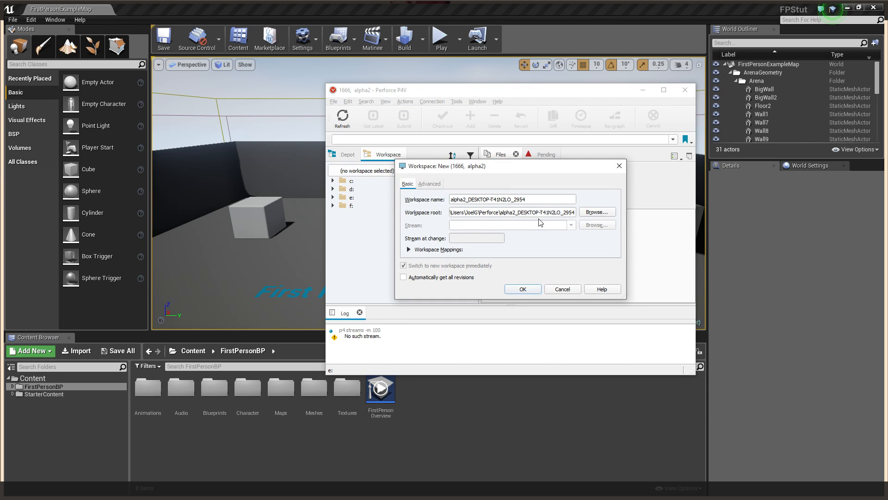
pyautogui.click(585, 212)
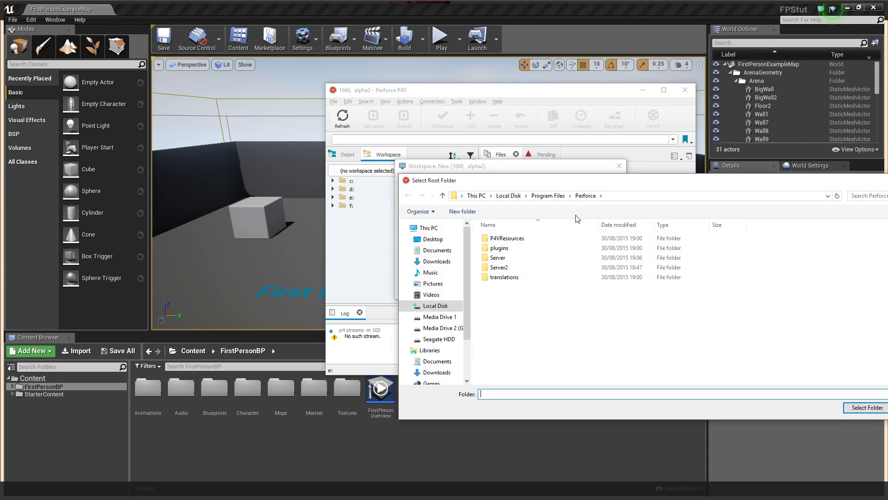
# Browse into TutorialWorkspace and delete a mistakenly created new folder there
pyautogui.click(459, 252)
pyautogui.doubleClick(809, 311)
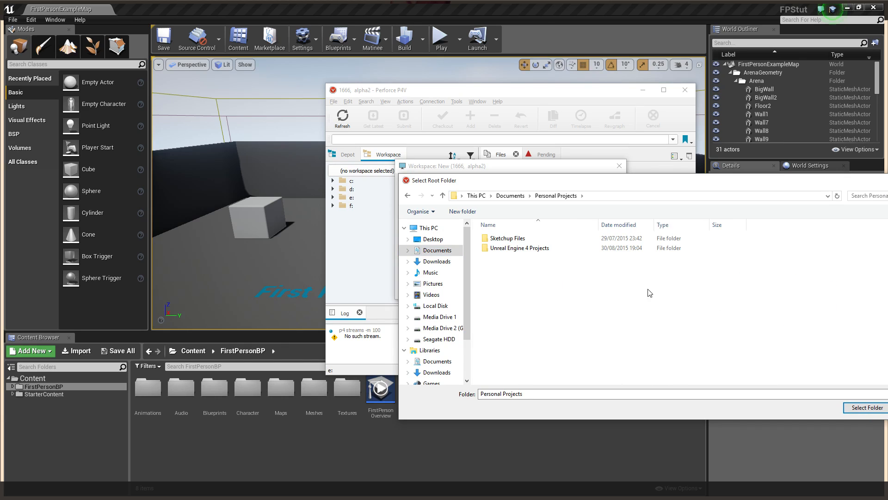
pyautogui.click(545, 250)
pyautogui.doubleClick(545, 250)
pyautogui.doubleClick(536, 271)
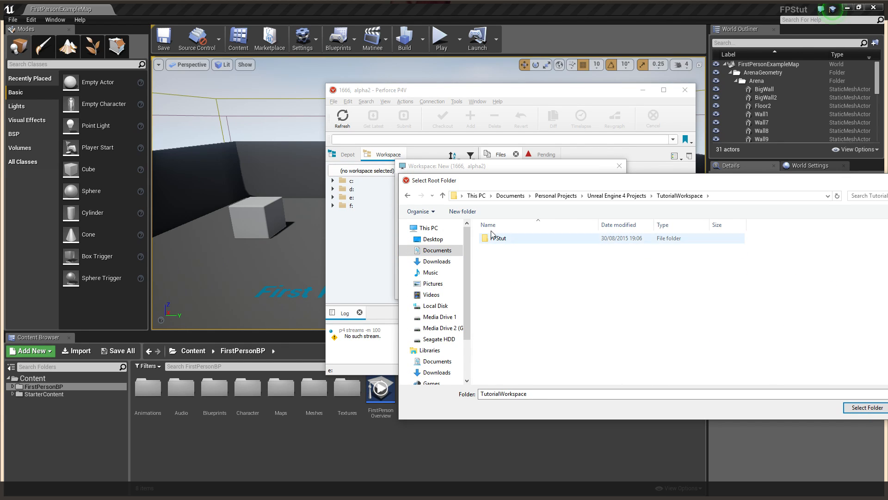
pyautogui.click(463, 211)
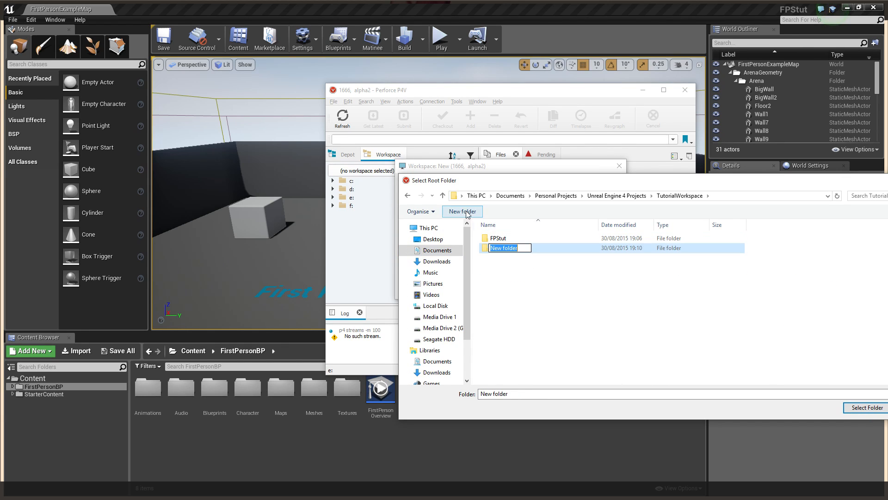
pyautogui.click(564, 274)
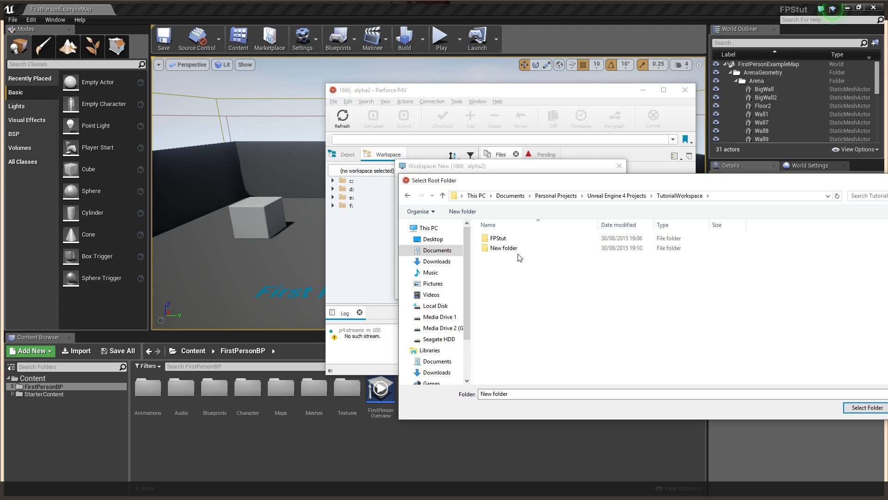
pyautogui.click(517, 250)
pyautogui.press('Delete')
# Create a tut2 folder in Unreal Engine 4 Projects and make it the new workspace's root
pyautogui.click(620, 198)
pyautogui.click(467, 213)
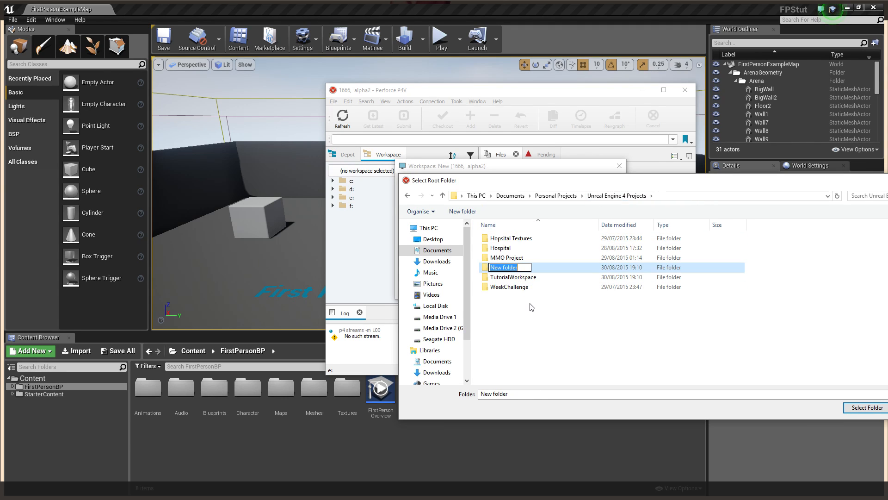
pyautogui.write('tut2')
pyautogui.press('Return')
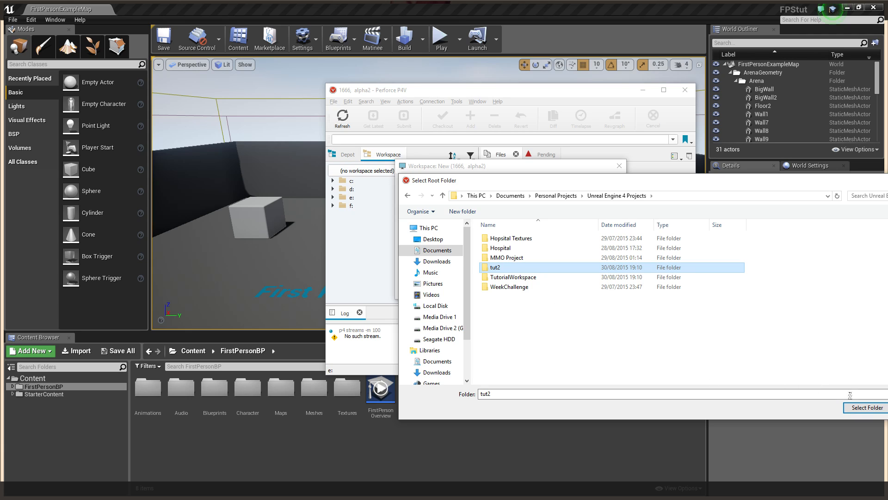
pyautogui.click(859, 409)
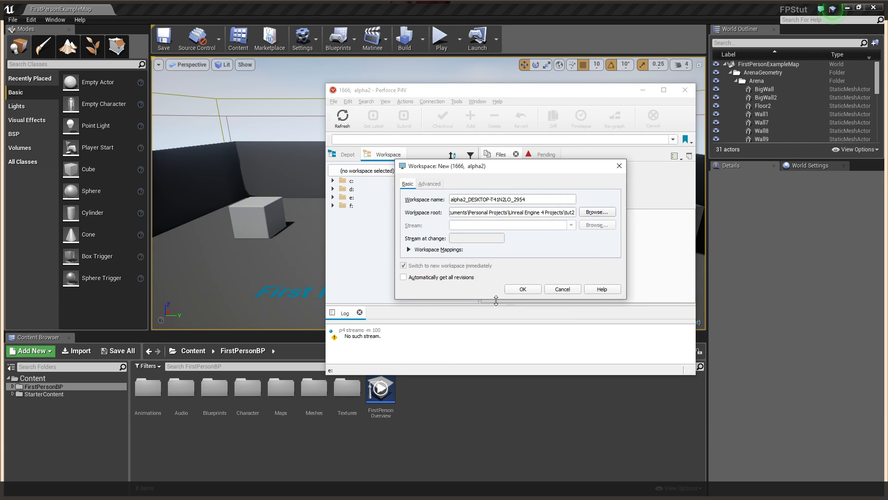
pyautogui.click(522, 289)
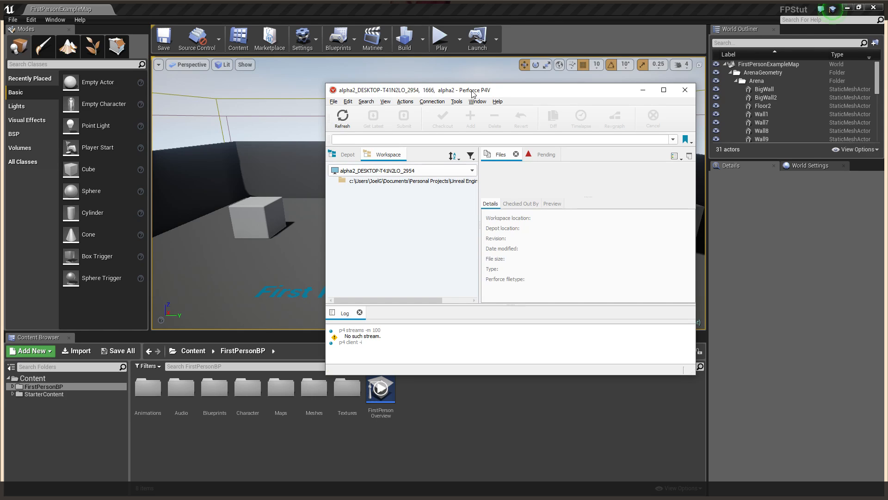
# In the editor's source control login, choose Perforce, enter the user name, and set server 1666
pyautogui.click(643, 90)
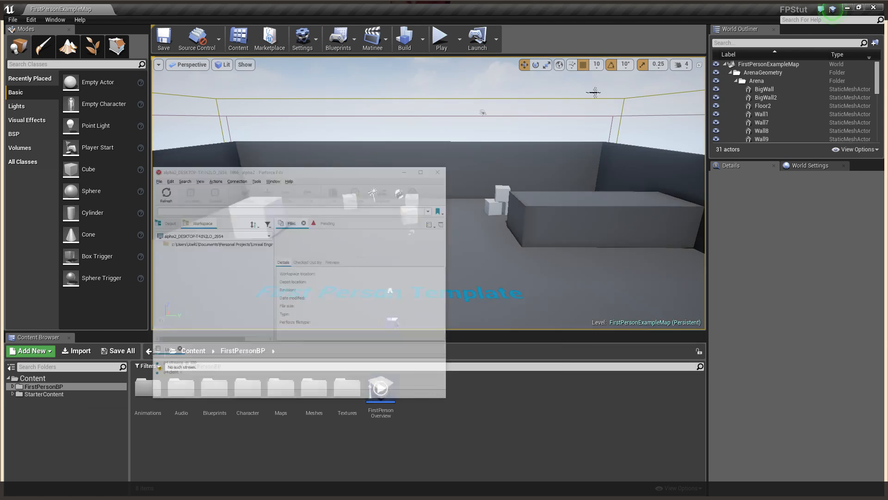
pyautogui.click(188, 46)
pyautogui.click(209, 68)
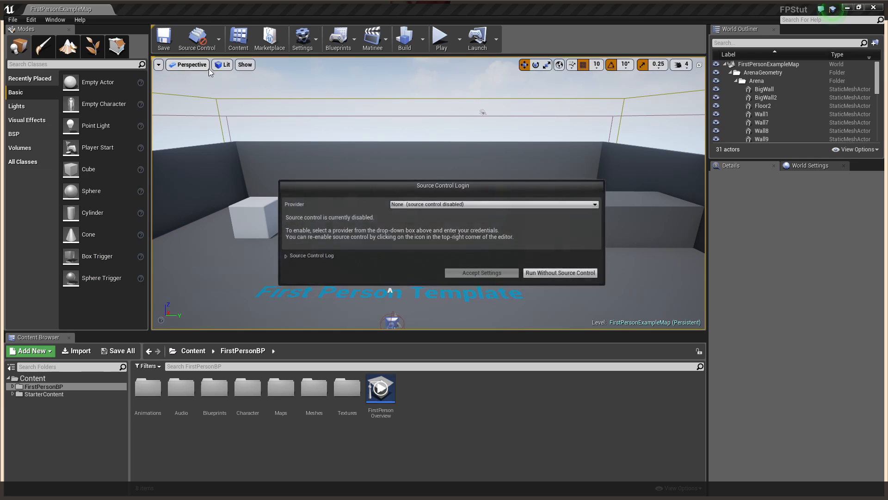
pyautogui.click(422, 208)
pyautogui.click(421, 230)
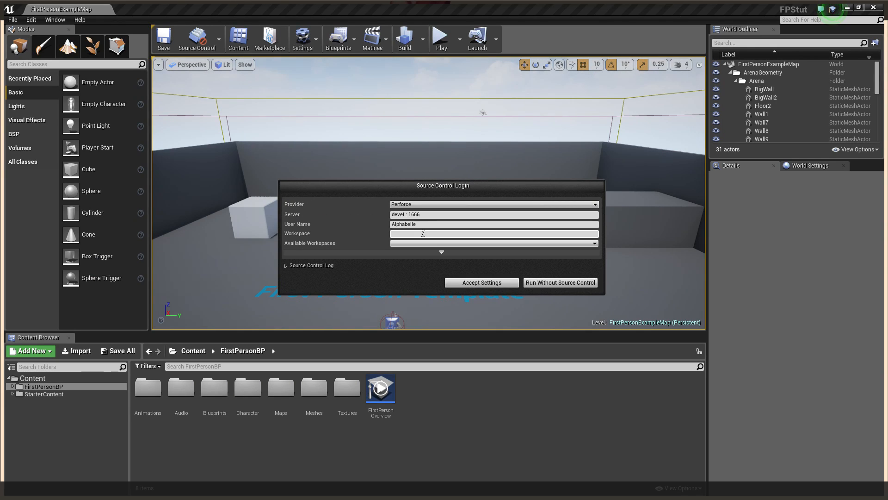
pyautogui.click(434, 224)
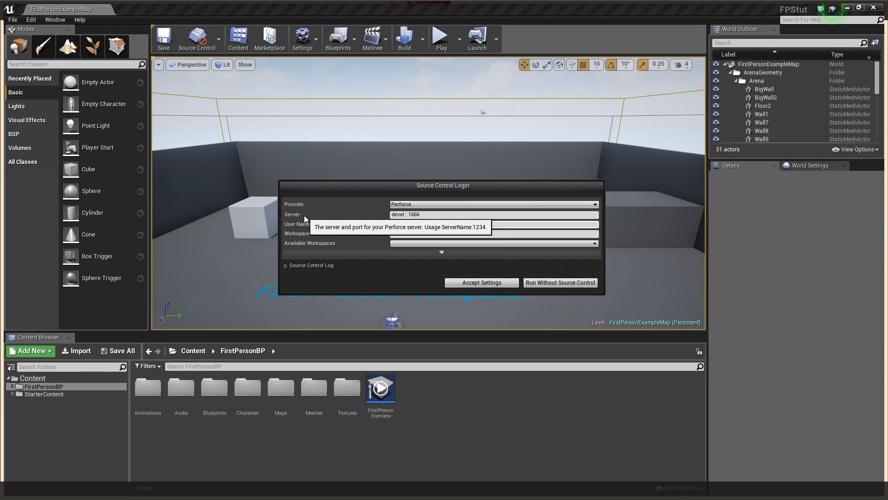
pyautogui.write('alpha2')
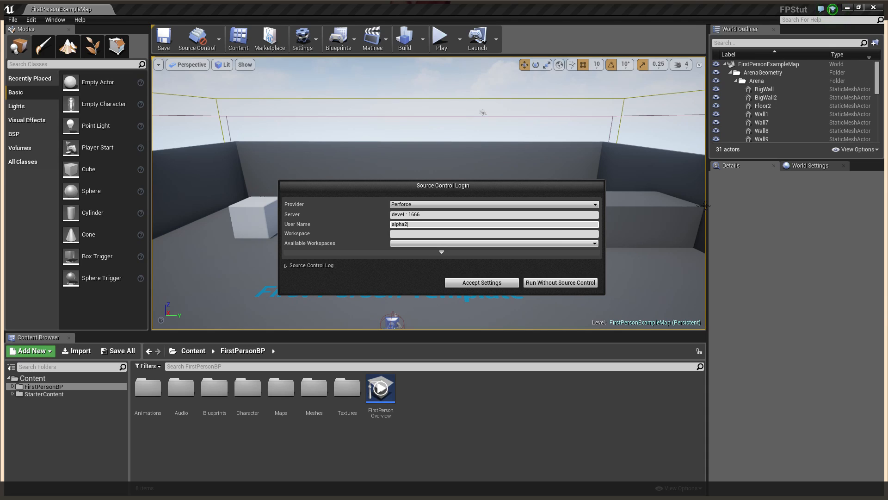
pyautogui.click(475, 244)
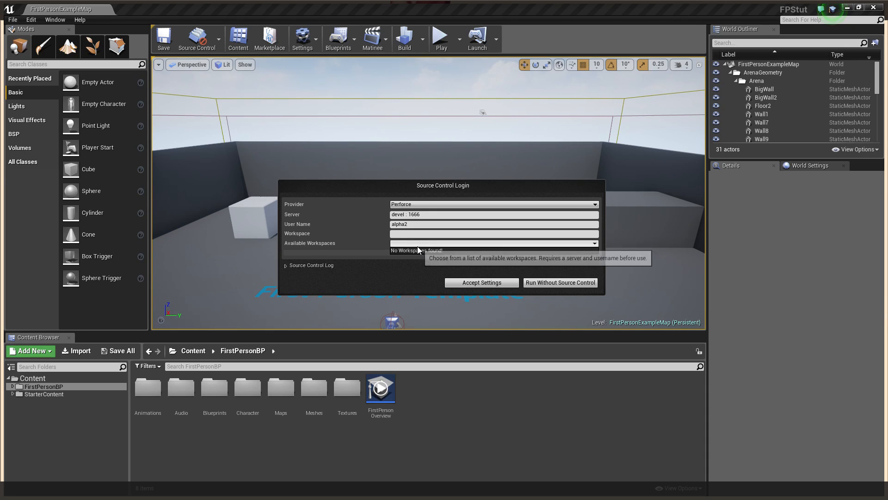
pyautogui.click(424, 215)
pyautogui.write('16')
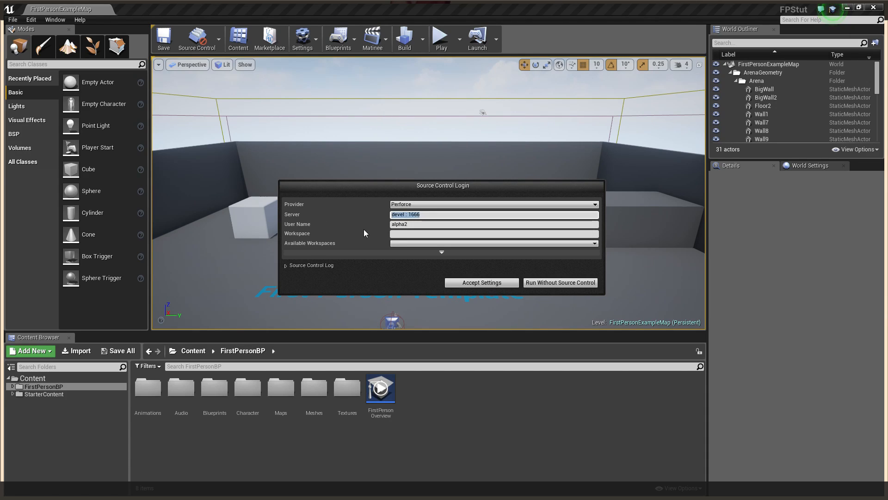
pyautogui.write('66')
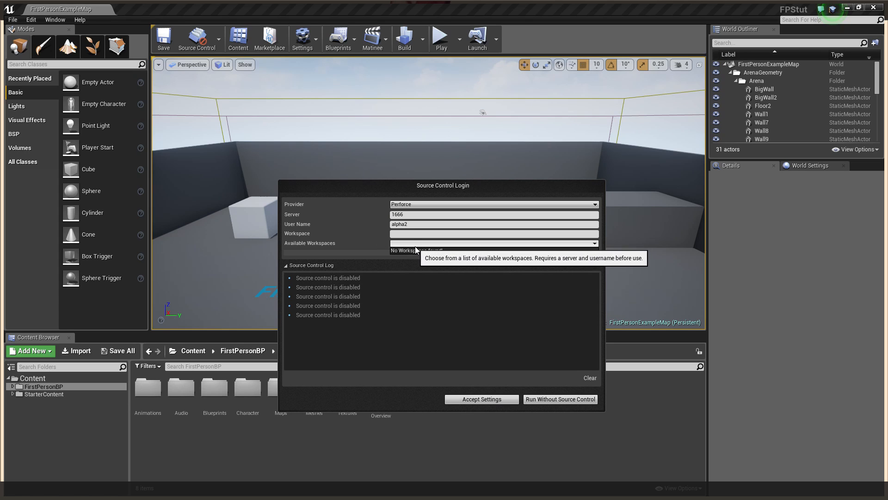
# Move P4V aside, fill in the full workspace name, retry the login, then run without source control
pyautogui.hotkey('alt', 'Tab')
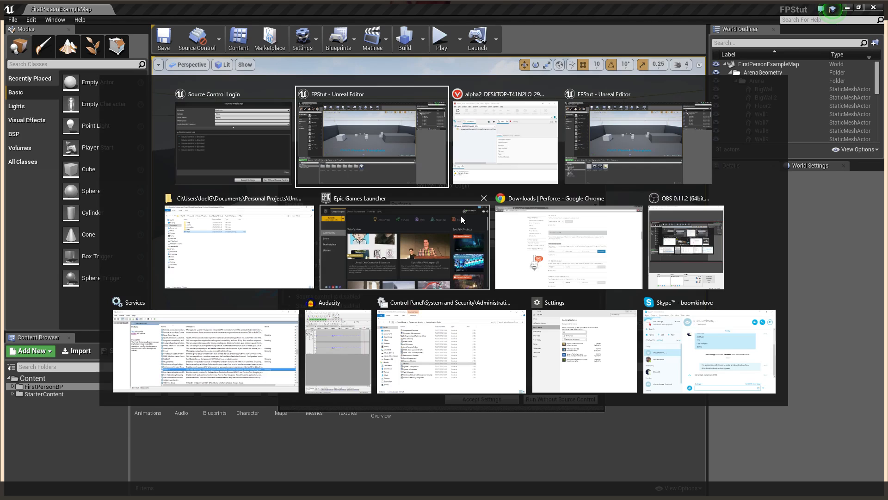
pyautogui.click(500, 170)
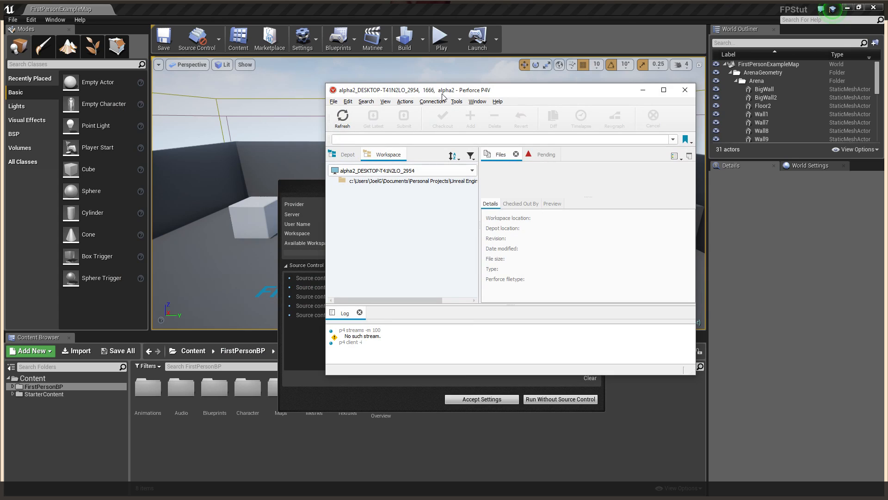
pyautogui.moveTo(427, 92); pyautogui.dragTo(0, 106)
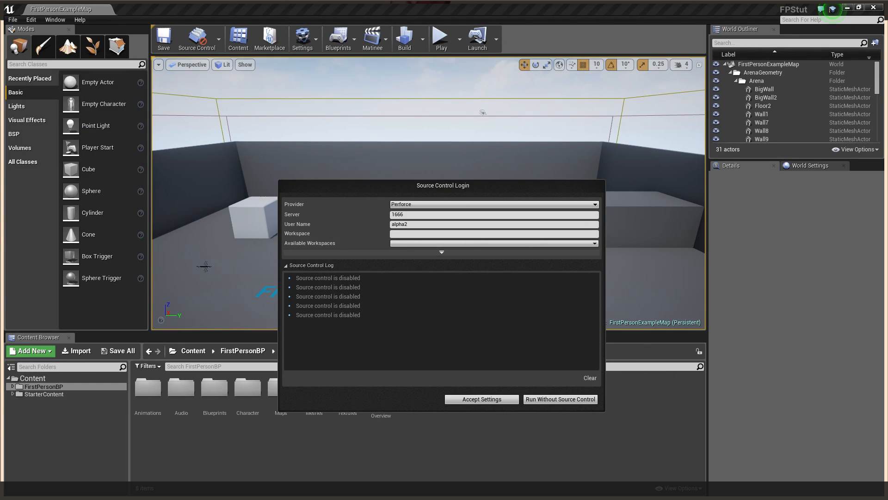
pyautogui.click(416, 244)
pyautogui.click(452, 393)
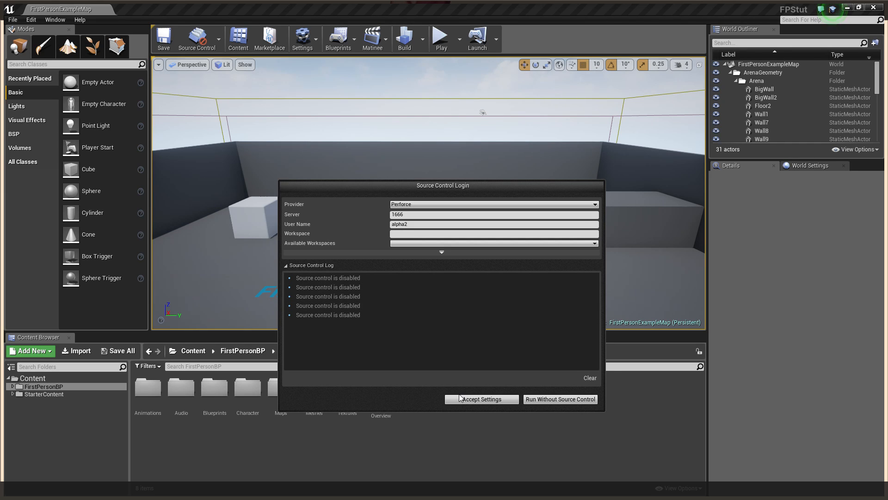
pyautogui.click(463, 398)
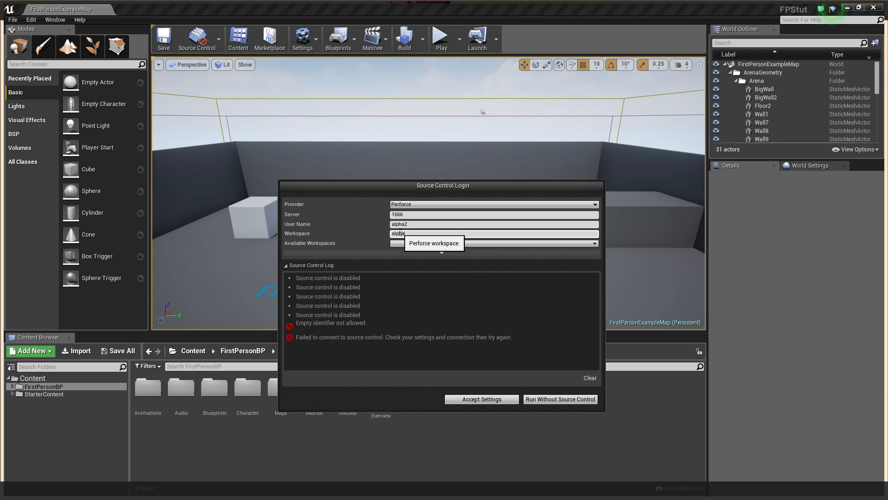
pyautogui.write('ESK')
pyautogui.write('TOP-T')
pyautogui.write('41N')
pyautogui.write('2U')
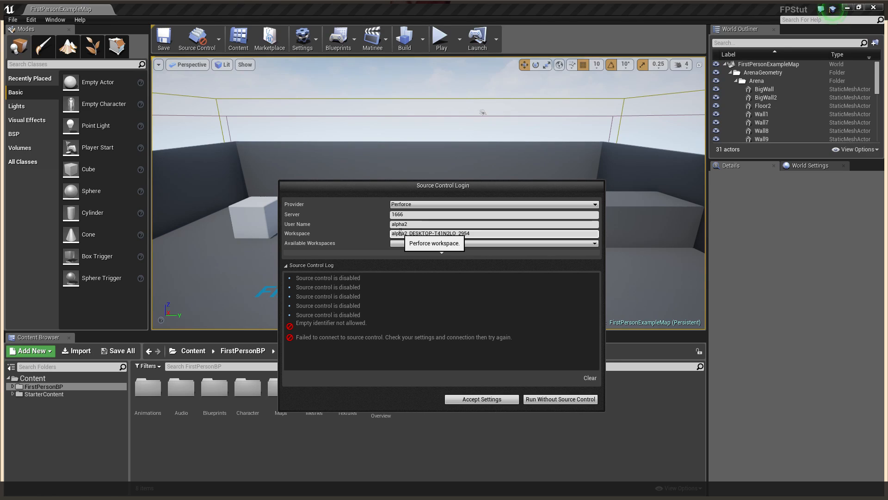
pyautogui.click(473, 399)
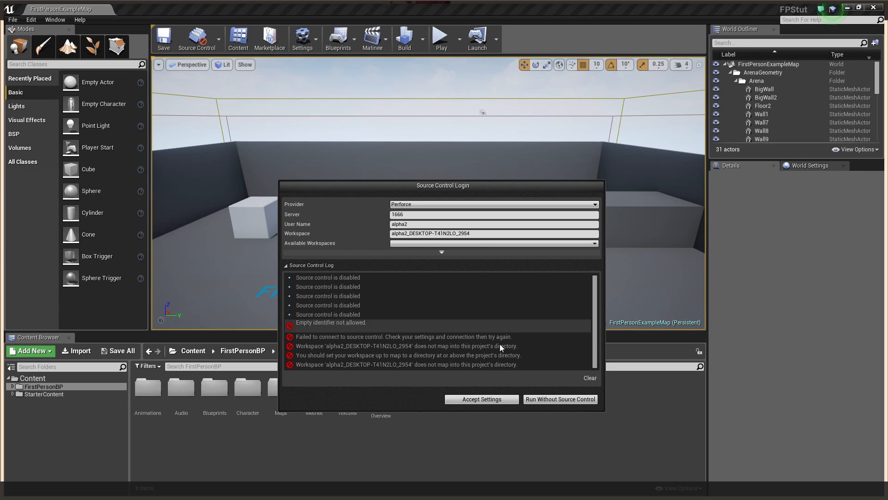
pyautogui.click(551, 401)
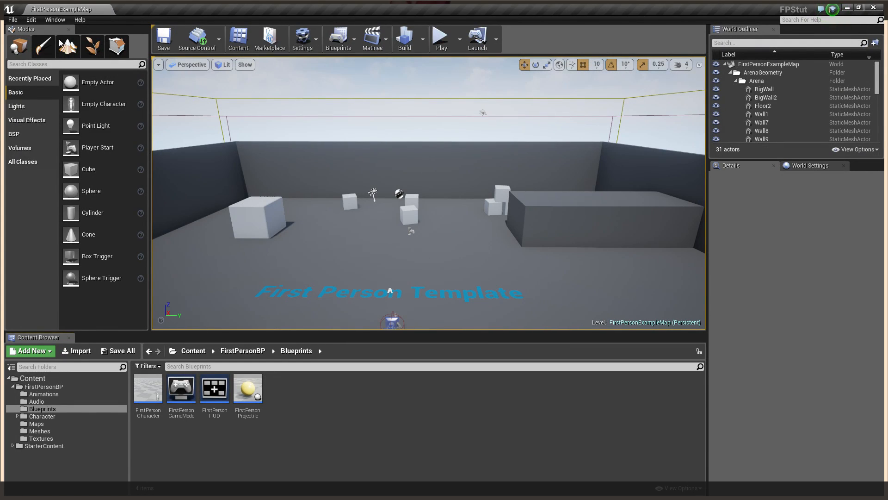
# Refresh FirstPersonCharacter's source control status, then check it out for editing
pyautogui.moveTo(189, 33)
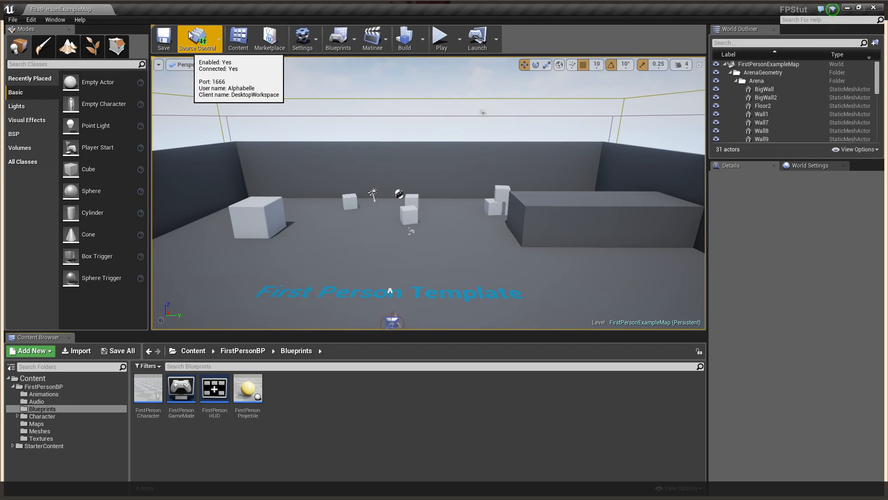
pyautogui.rightClick(149, 393)
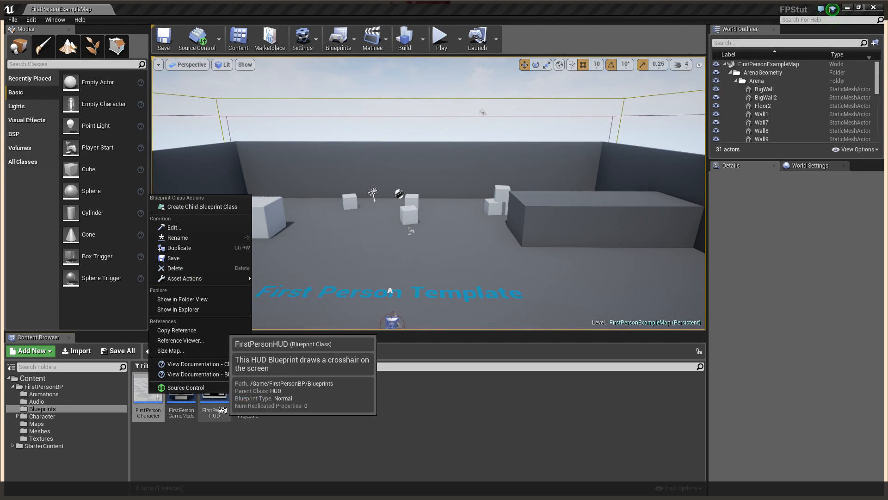
pyautogui.moveTo(222, 388)
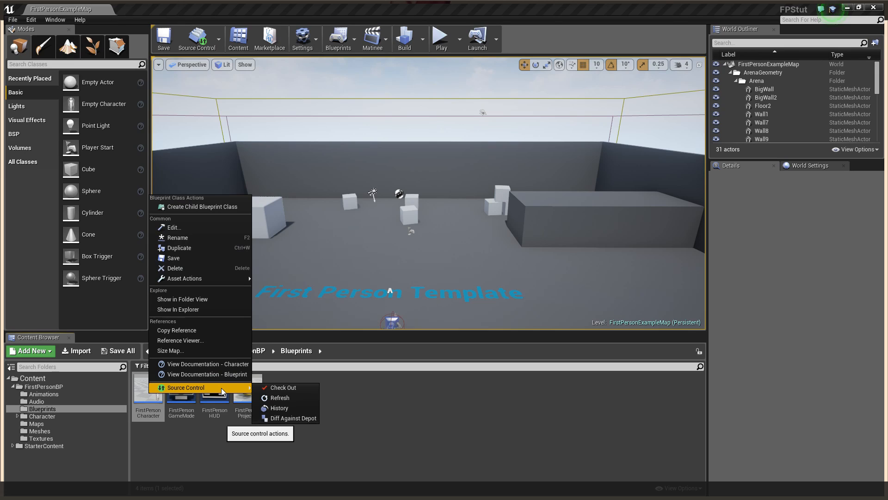
pyautogui.click(271, 398)
pyautogui.rightClick(139, 388)
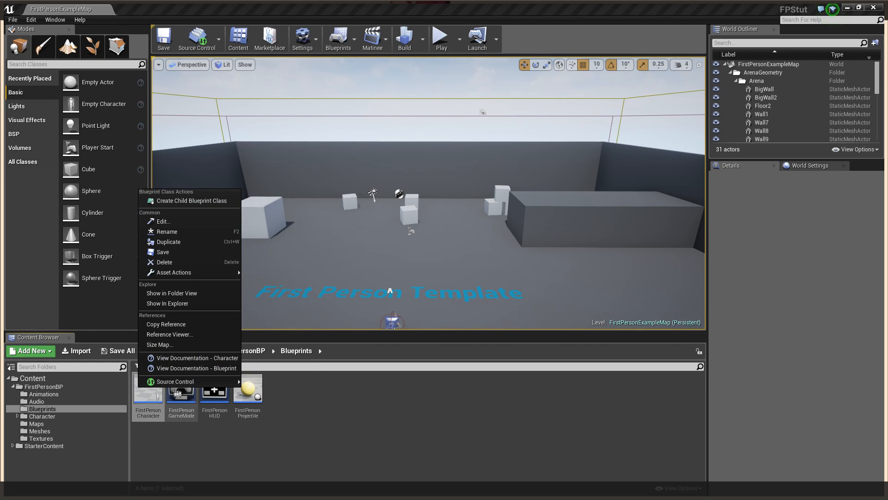
pyautogui.moveTo(207, 385)
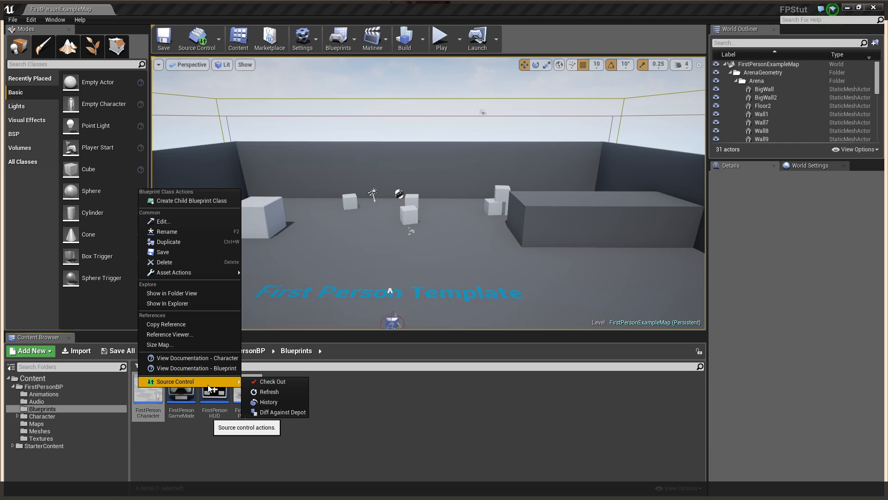
pyautogui.click(260, 381)
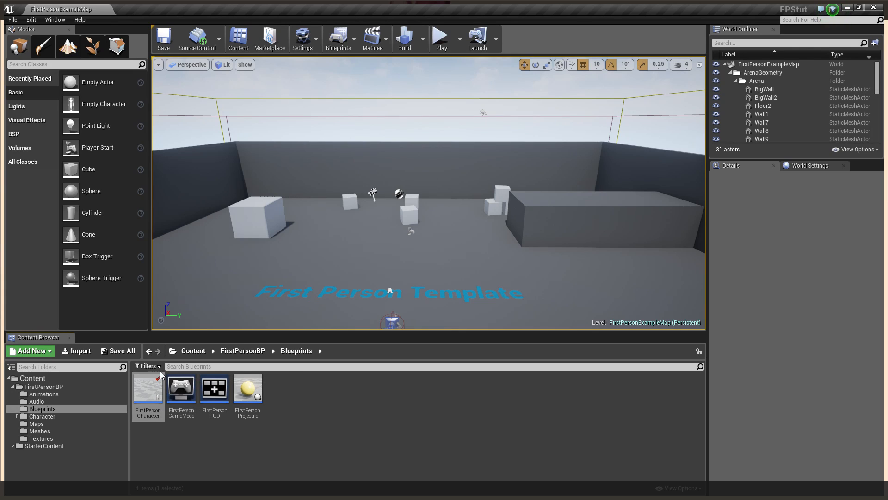
# Open FirstPersonCharacter's EventGraph, select the Montage Play node, and look over the other node groups
pyautogui.doubleClick(158, 407)
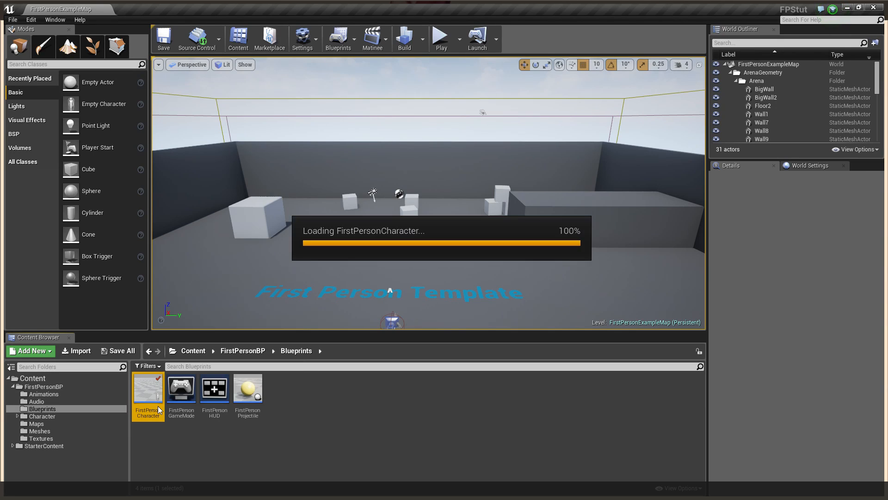
pyautogui.scroll(-5, 516, 260)
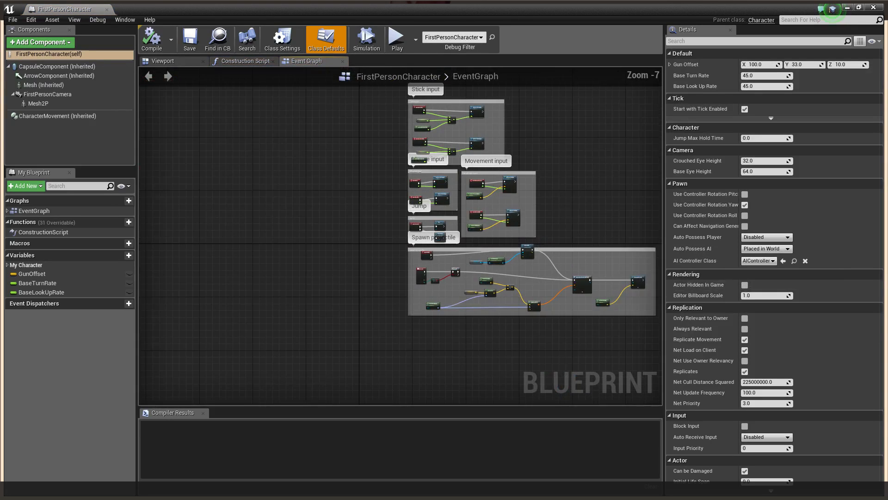
pyautogui.scroll(3, 522, 263)
pyautogui.scroll(2, 435, 284)
pyautogui.click(467, 271)
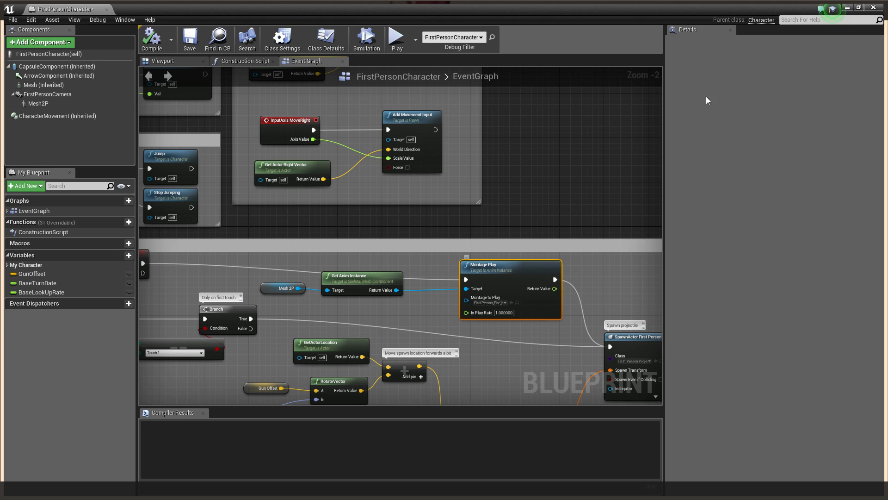
pyautogui.scroll(-4, 522, 149)
pyautogui.scroll(2, 339, 212)
pyautogui.moveTo(522, 149); pyautogui.dragTo(343, 286)
pyautogui.scroll(3, 394, 240)
pyautogui.scroll(-2, 391, 244)
pyautogui.scroll(-2, 343, 286)
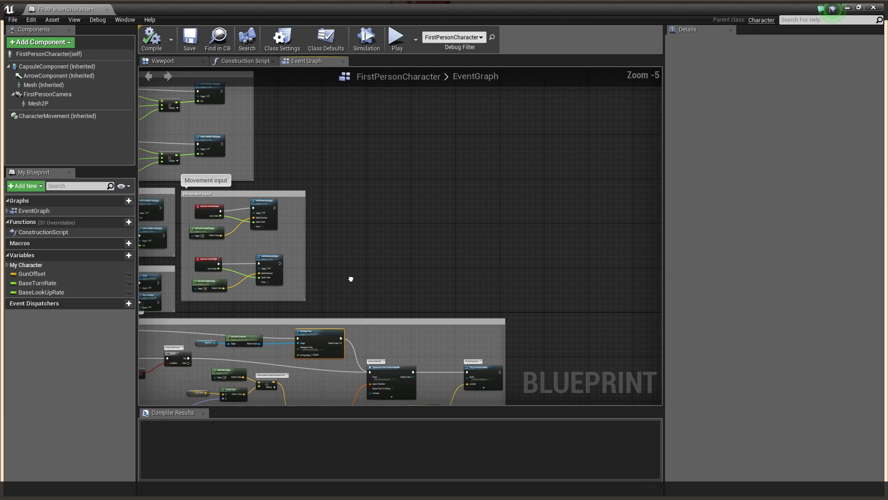
# Save and check in FirstPersonCharacter with the changelist description 'ADDED A NEW GUN'
pyautogui.click(874, 9)
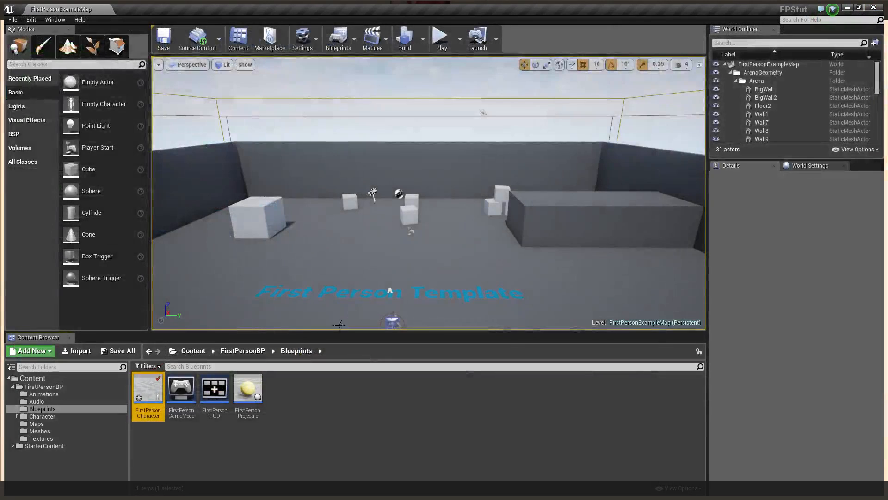
pyautogui.rightClick(148, 391)
pyautogui.moveTo(219, 384)
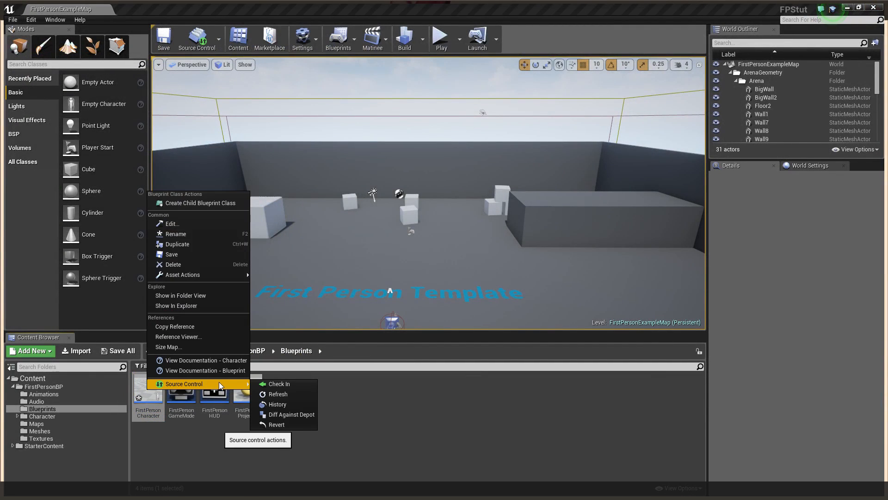
pyautogui.click(281, 385)
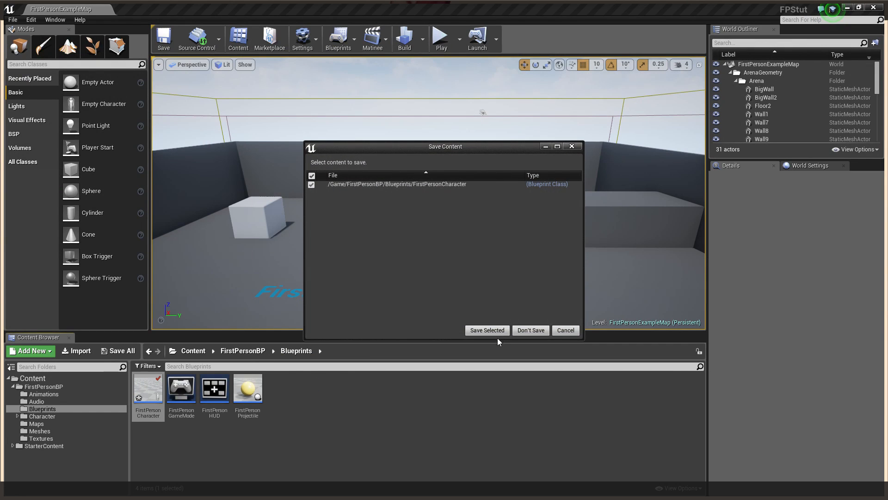
pyautogui.click(487, 330)
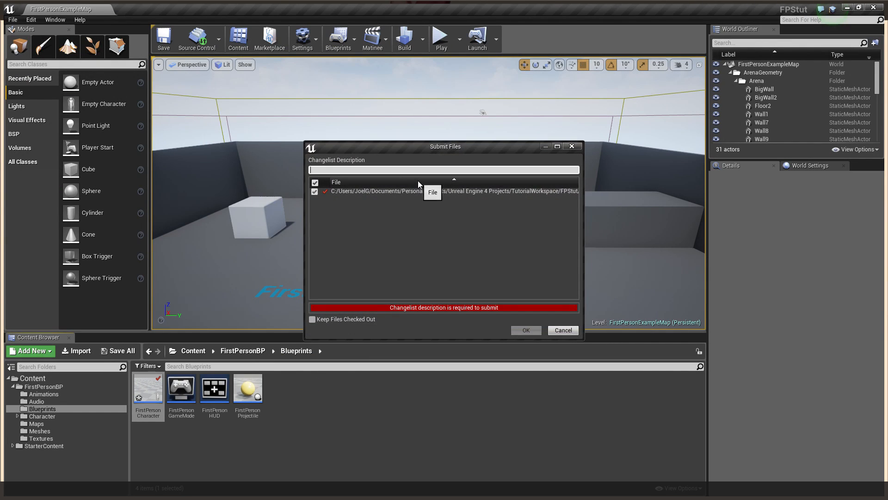
pyautogui.click(389, 170)
pyautogui.write('ADDED A NEW GUN')
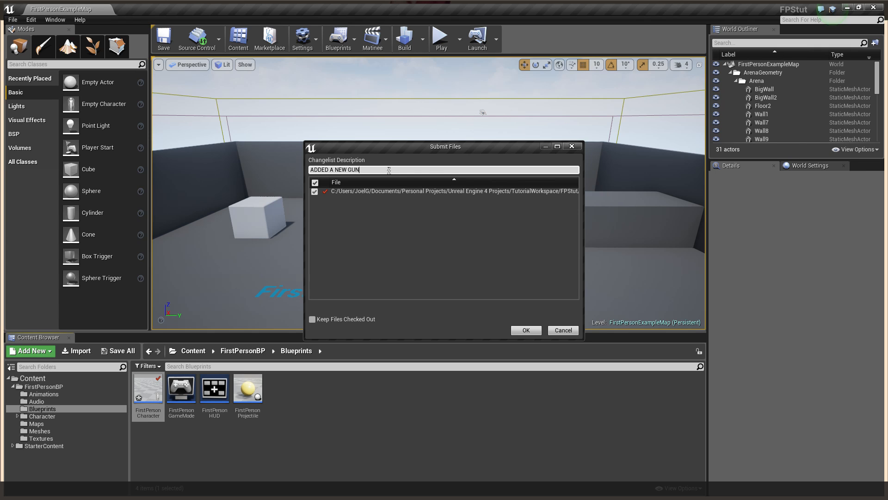
pyautogui.click(525, 331)
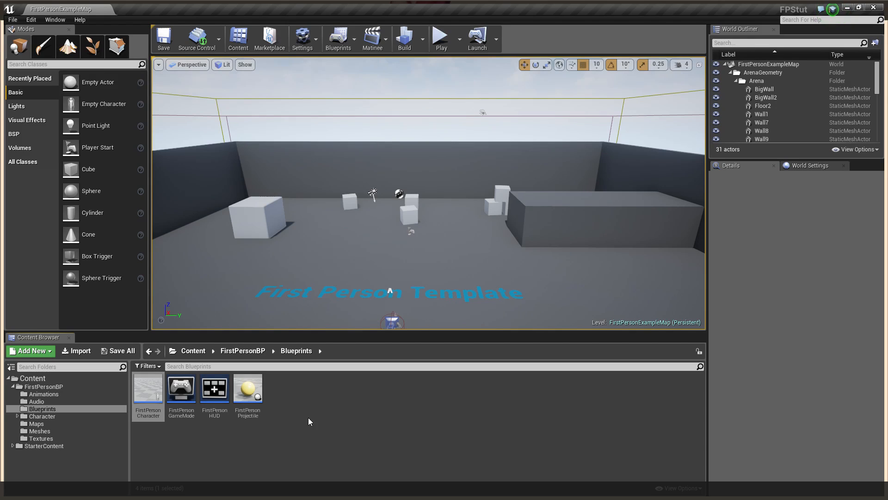
# Go to the FirstPersonBP folder and switch to the project folder in File Explorer
pyautogui.click(309, 418)
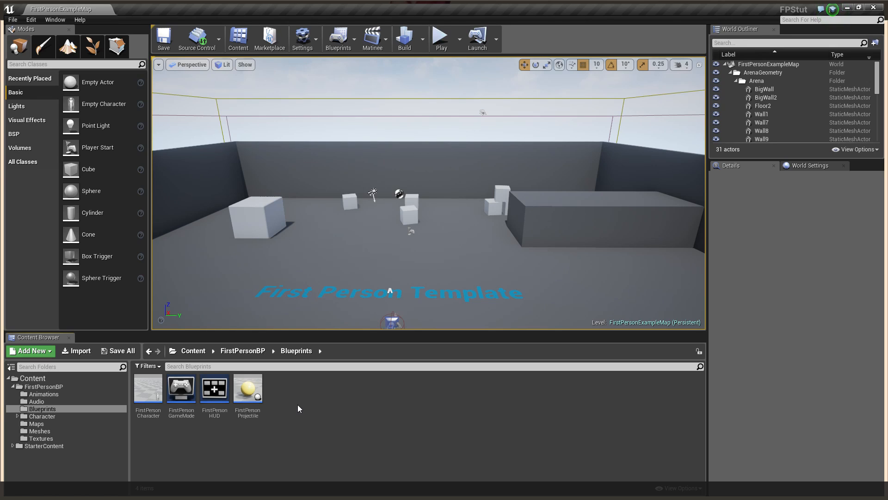
pyautogui.click(43, 387)
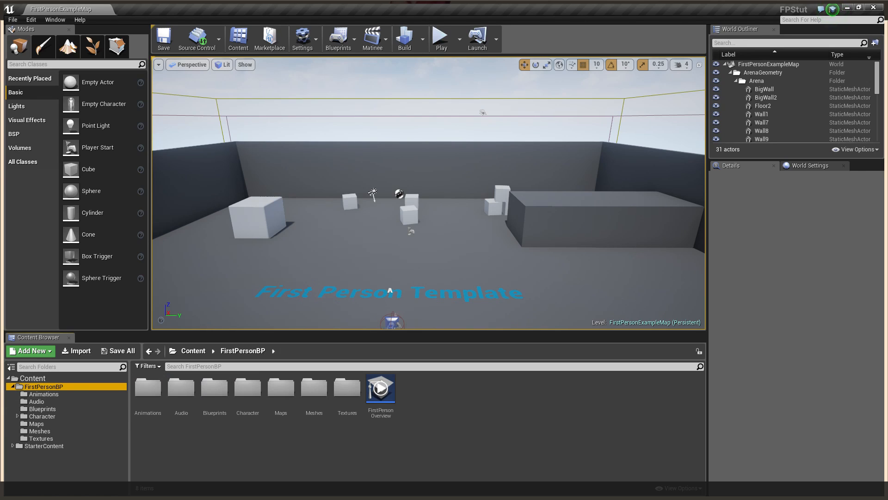
pyautogui.hotkey('alt', 'Tab')
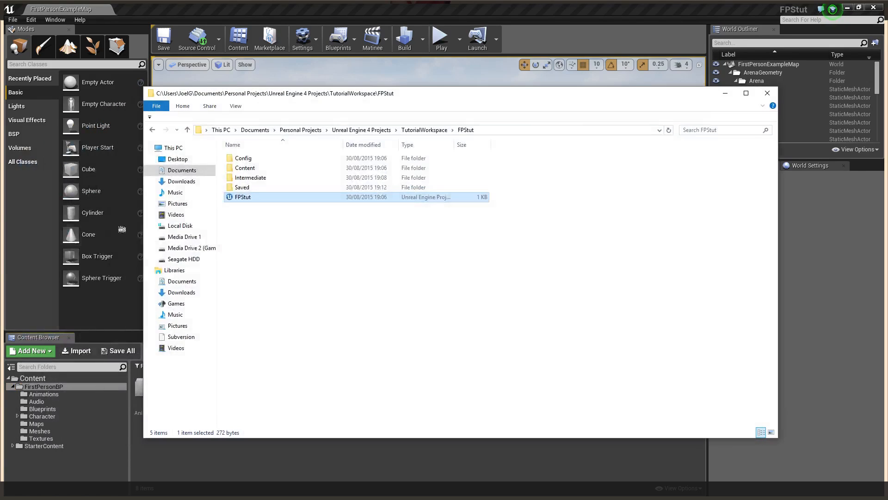
# Navigate to C:\Program Files\Perforce\Server\depot
pyautogui.click(185, 226)
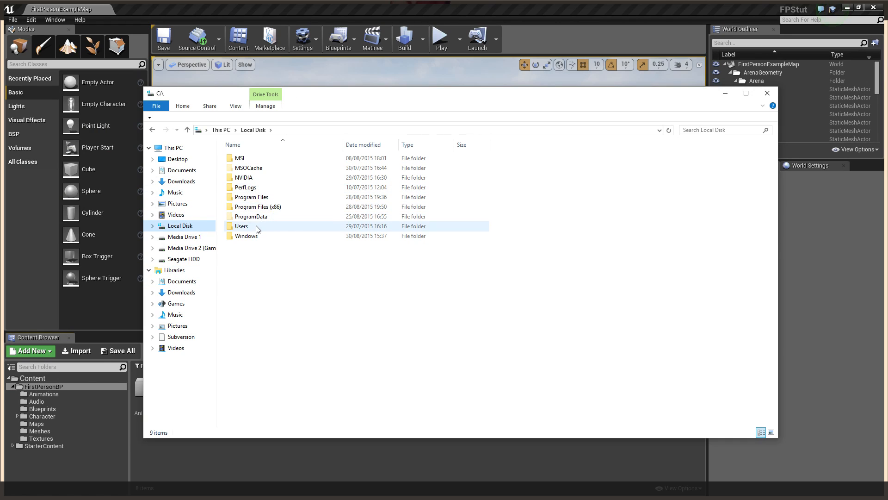
pyautogui.doubleClick(256, 228)
pyautogui.doubleClick(263, 169)
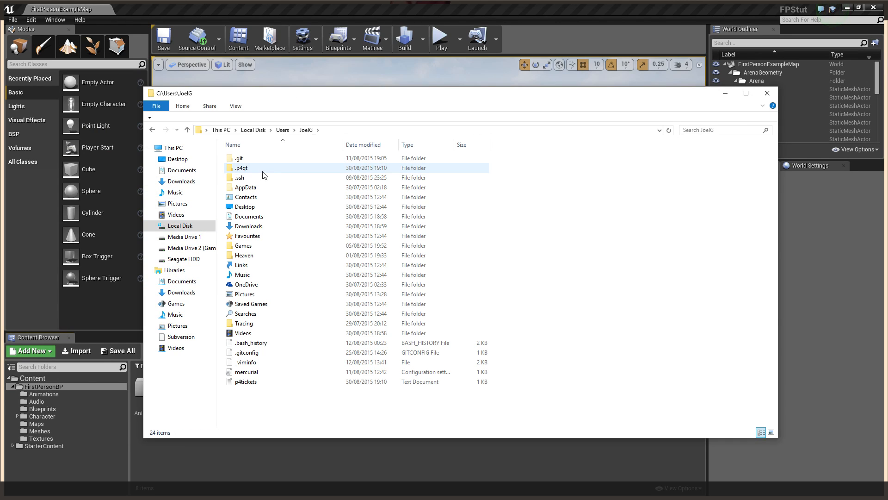
pyautogui.click(184, 236)
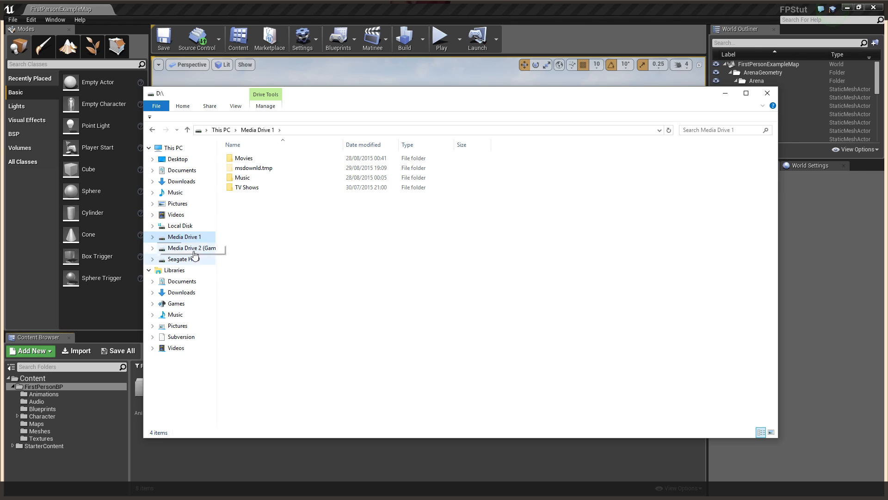
pyautogui.click(180, 226)
pyautogui.doubleClick(267, 199)
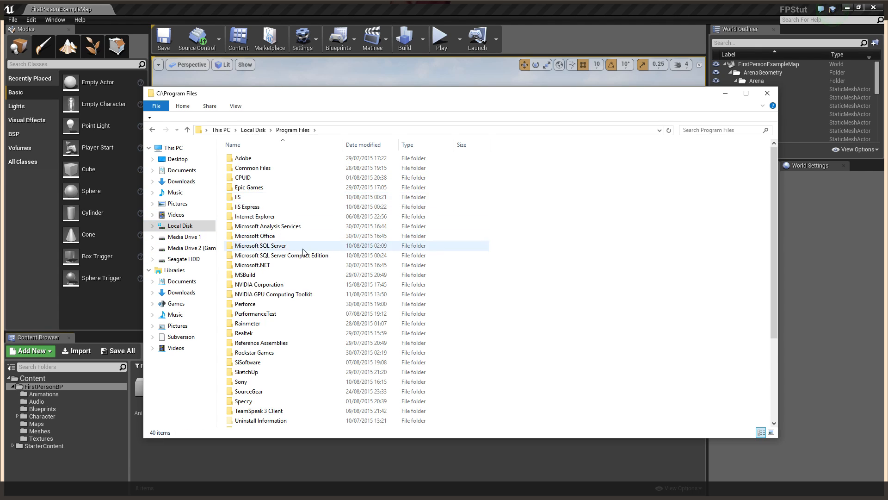
pyautogui.doubleClick(252, 303)
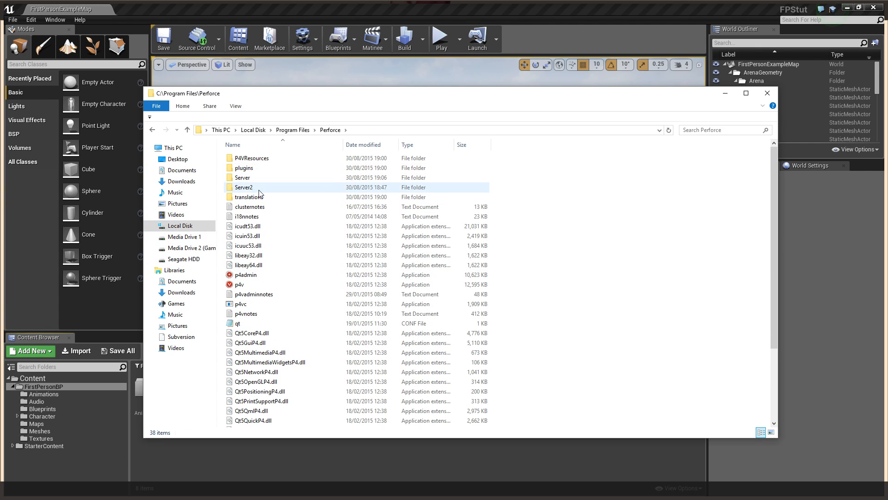
pyautogui.doubleClick(246, 178)
pyautogui.doubleClick(245, 158)
# Open fpstut\content\firstpersonbp\blueprints to check the updated asset, then close Explorer
pyautogui.doubleClick(246, 158)
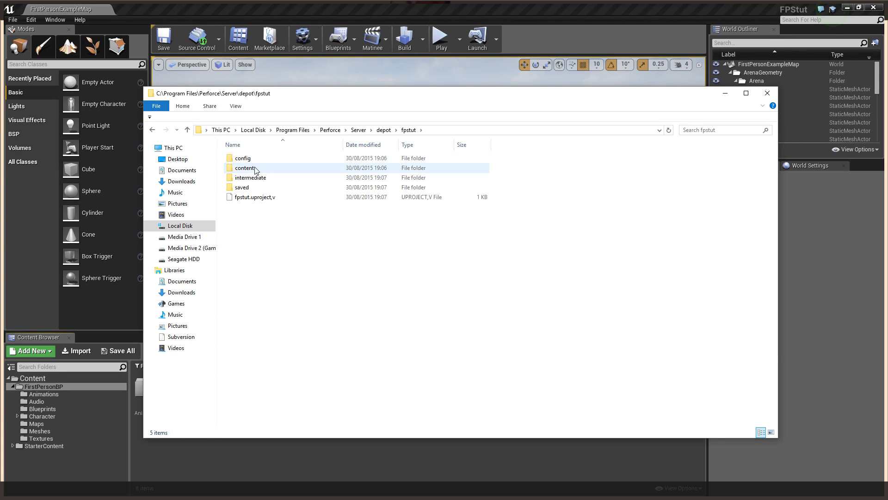
pyautogui.doubleClick(255, 170)
pyautogui.doubleClick(265, 159)
pyautogui.doubleClick(312, 160)
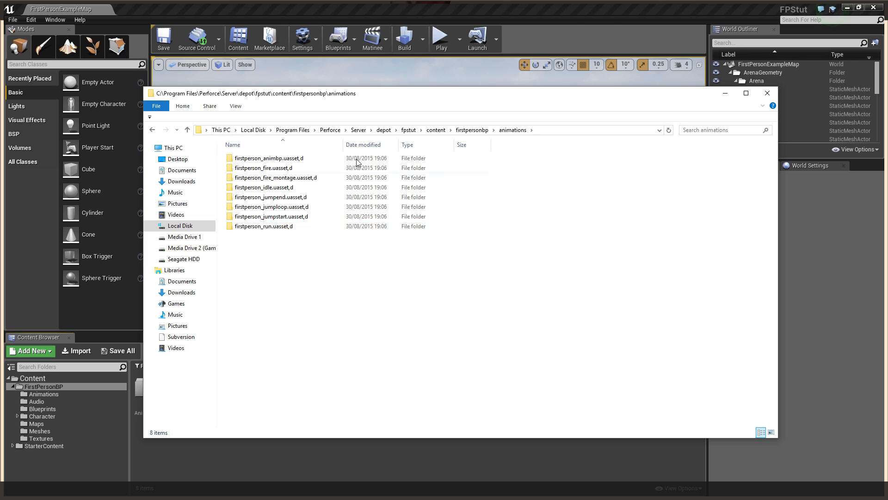
pyautogui.moveTo(387, 97); pyautogui.dragTo(497, 131)
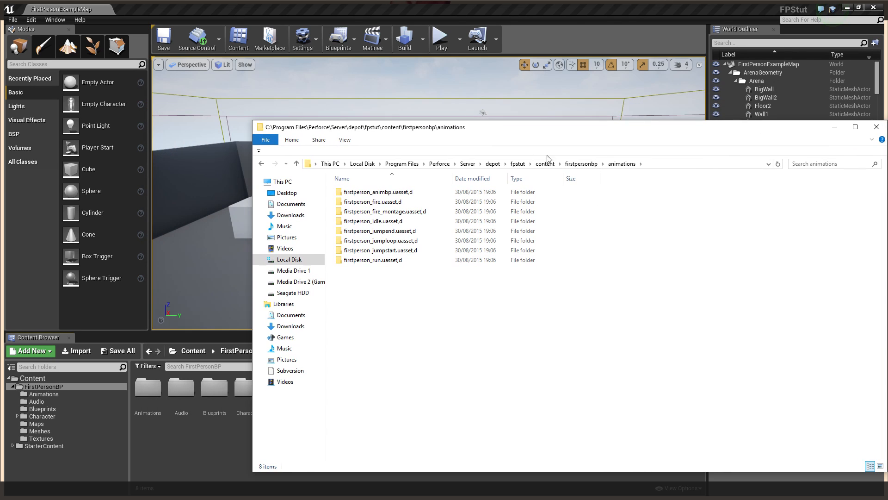
pyautogui.click(581, 164)
pyautogui.doubleClick(377, 211)
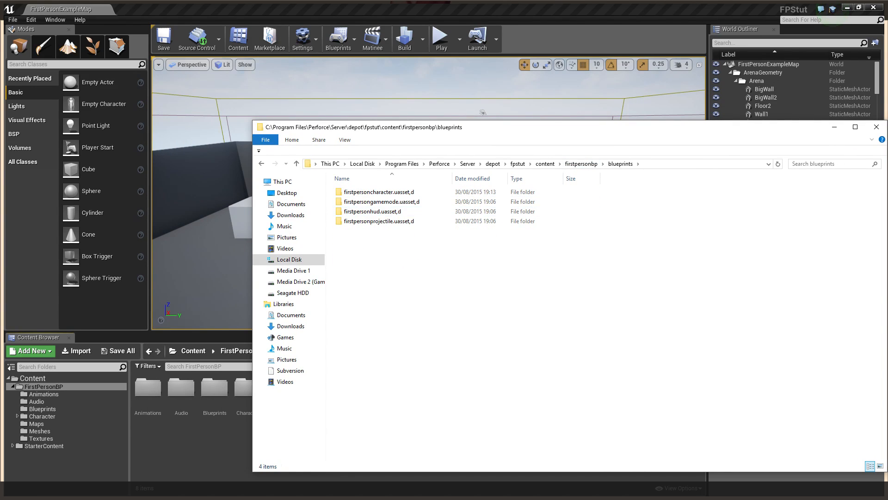
pyautogui.click(875, 128)
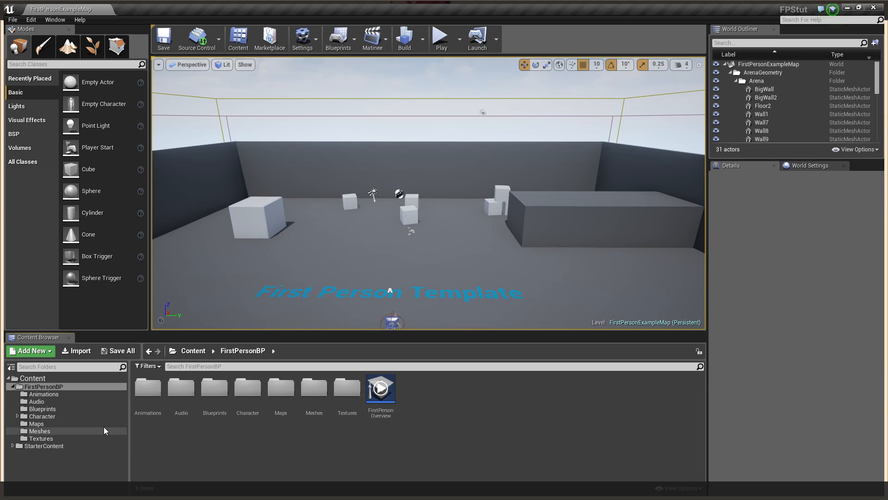
# Create a new Actor blueprint named HELLOWORLD in the Blueprints folder
pyautogui.click(46, 408)
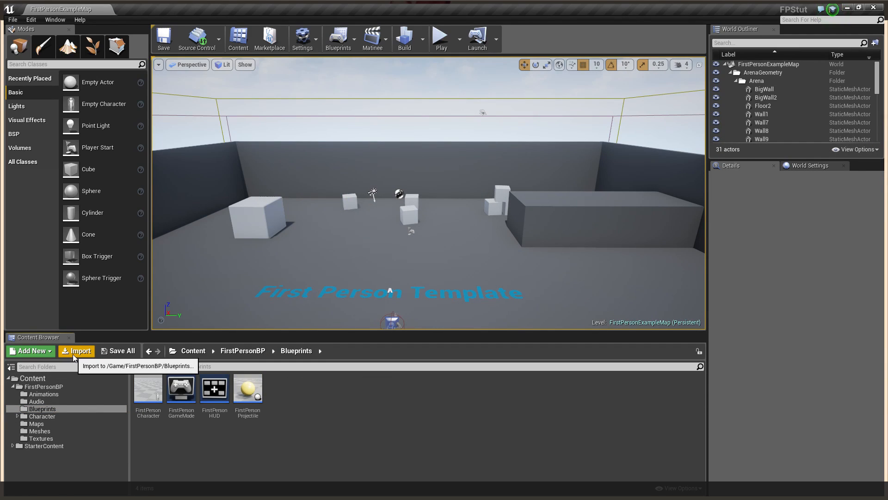
pyautogui.rightClick(204, 448)
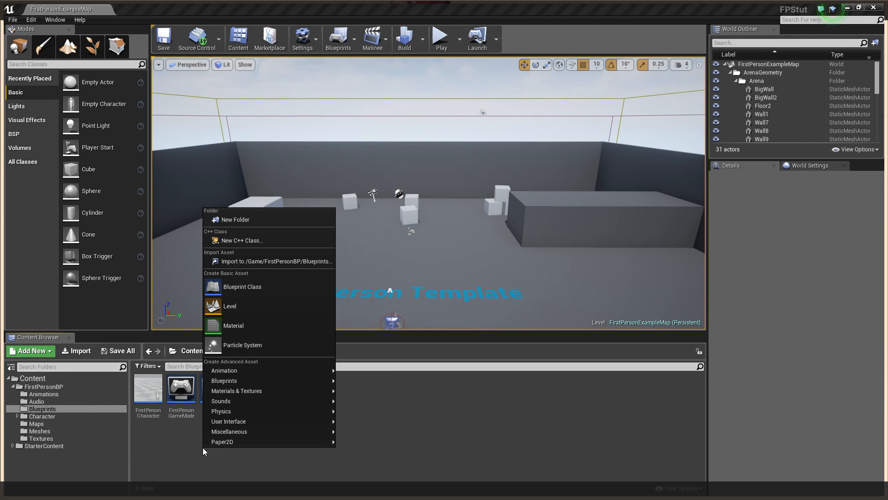
pyautogui.click(246, 289)
pyautogui.click(353, 176)
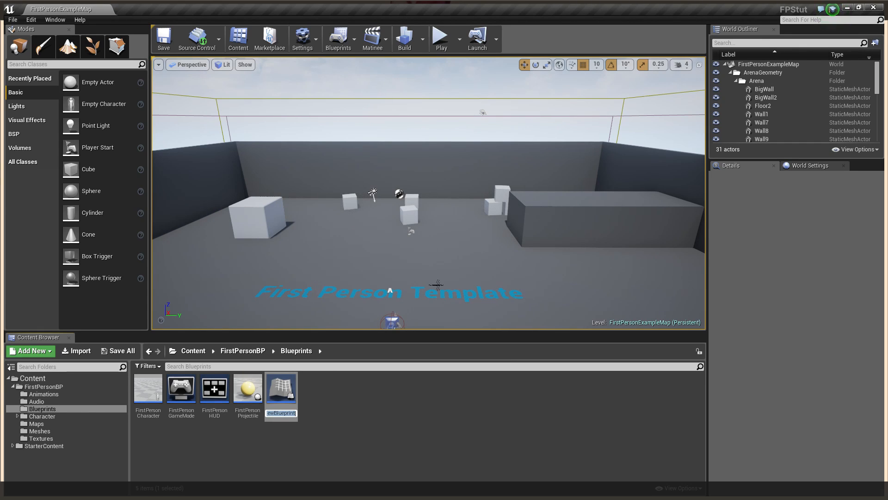
pyautogui.write('HELLOWORLD')
pyautogui.press('Return')
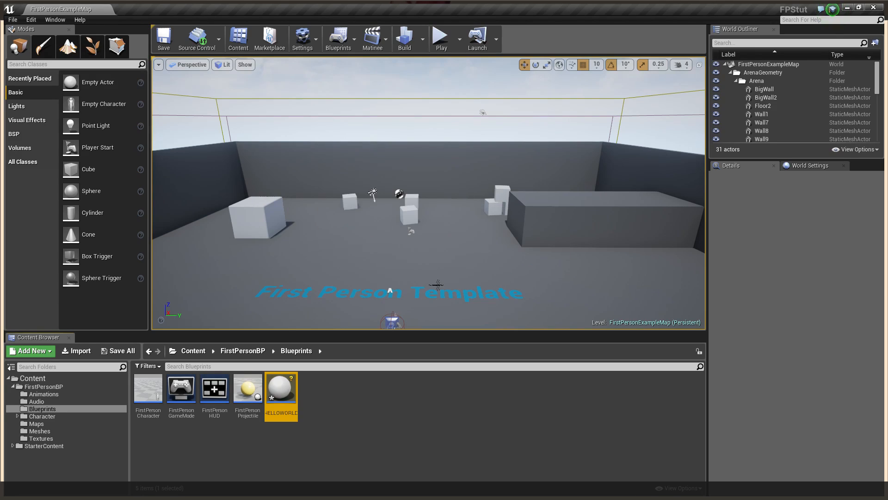
# Mark the HELLOWORLD blueprint for add in source control
pyautogui.click(314, 405)
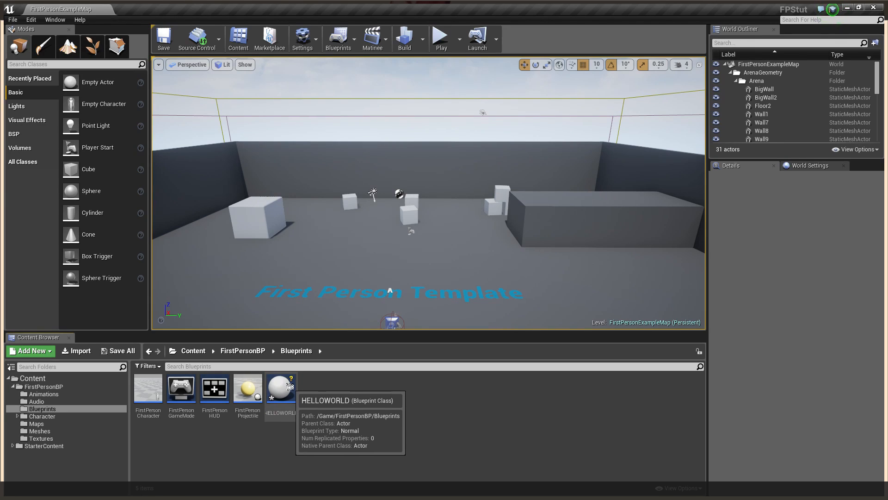
pyautogui.click(289, 388)
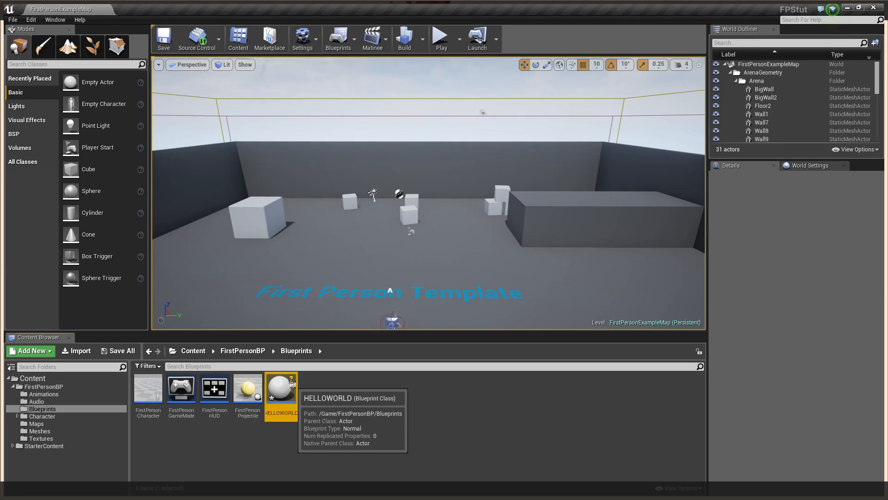
pyautogui.rightClick(289, 388)
pyautogui.moveTo(329, 379)
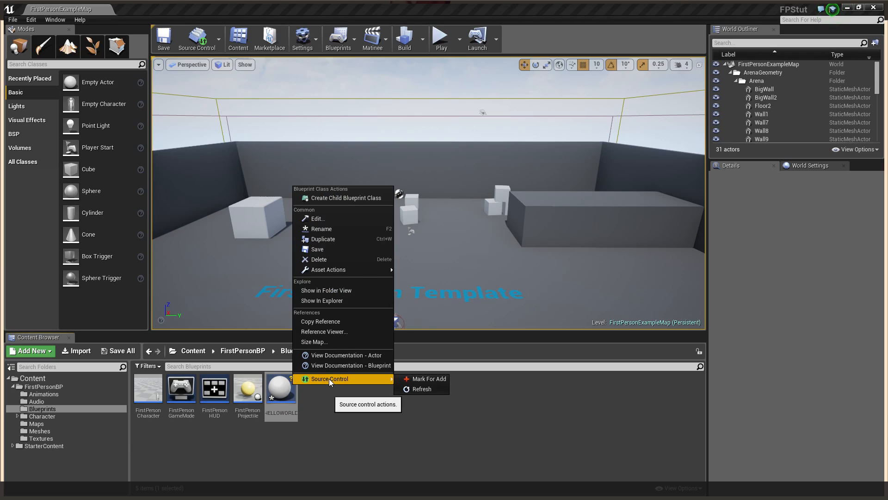
pyautogui.click(434, 379)
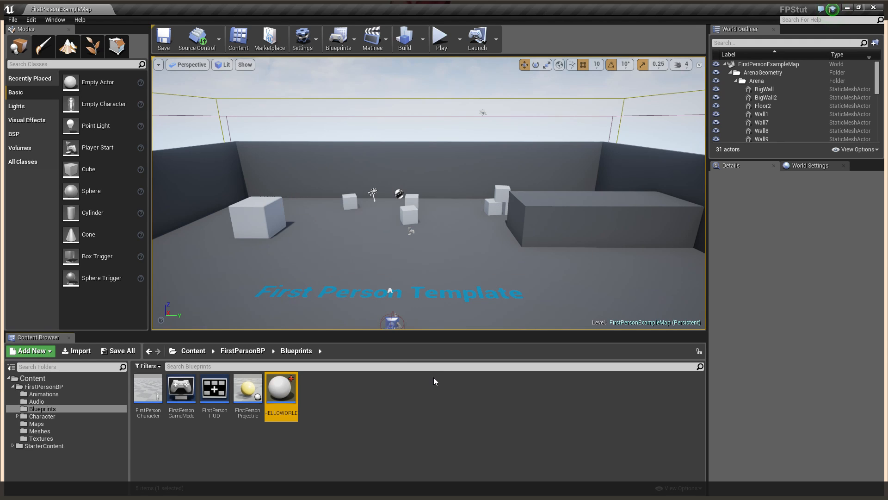
pyautogui.click(203, 40)
# Submit HELLOWORLD to Perforce with the description 'added hello world actor'
pyautogui.click(241, 85)
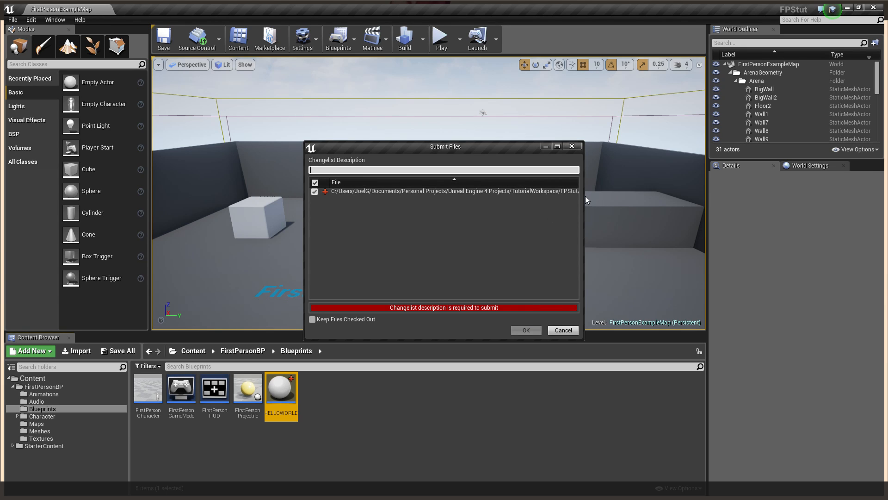
pyautogui.click(334, 169)
pyautogui.write('a')
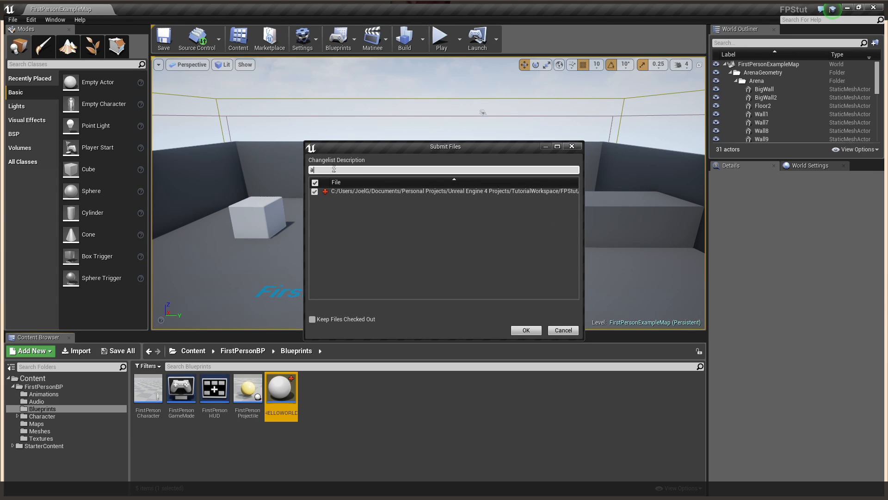
pyautogui.write('dded hello world actor')
pyautogui.click(532, 330)
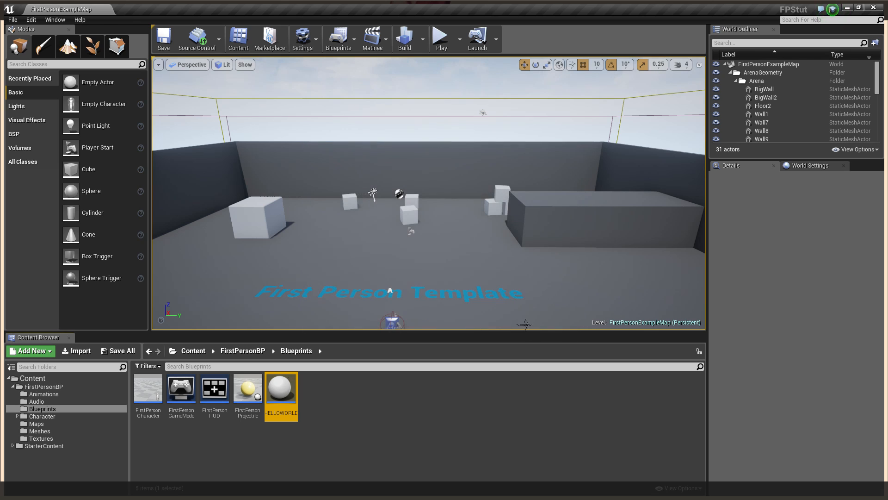
pyautogui.click(206, 39)
pyautogui.click(320, 162)
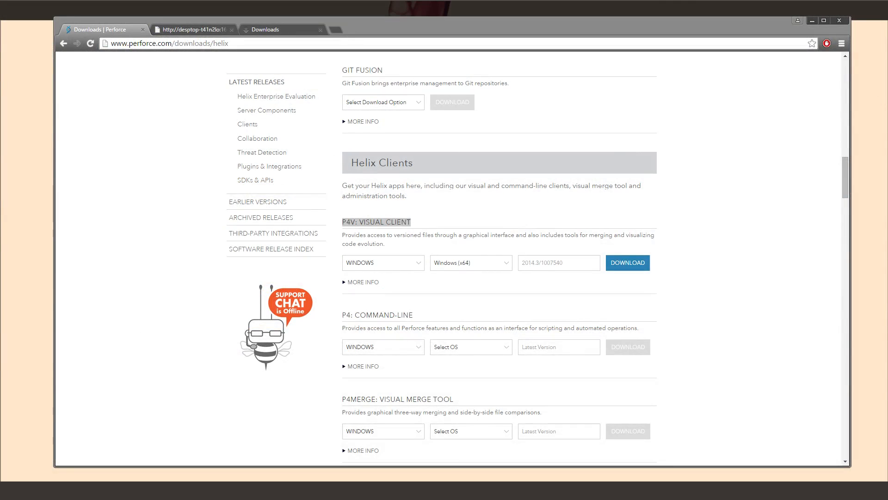
# In File Explorer, browse Documents > Personal Projects > Unreal Engine 4 Projects > TutorialWorkspace > FPStut
pyautogui.press('super+e')
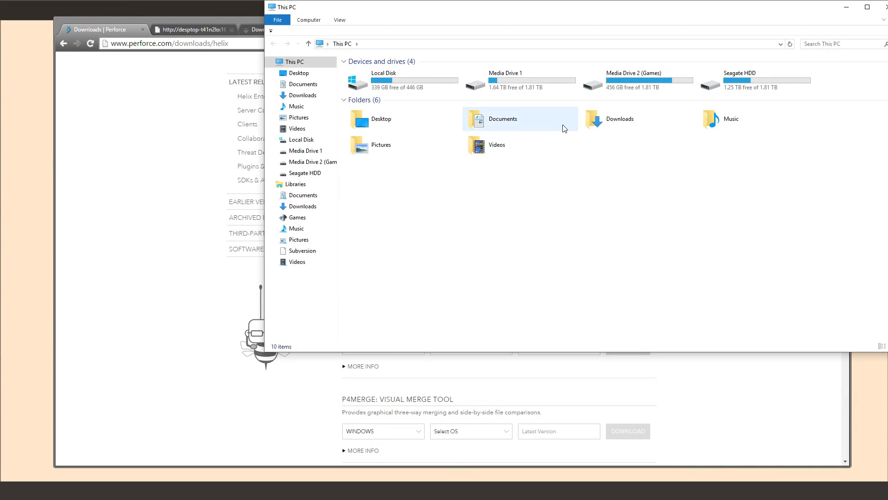
pyautogui.doubleClick(564, 129)
pyautogui.click(582, 150)
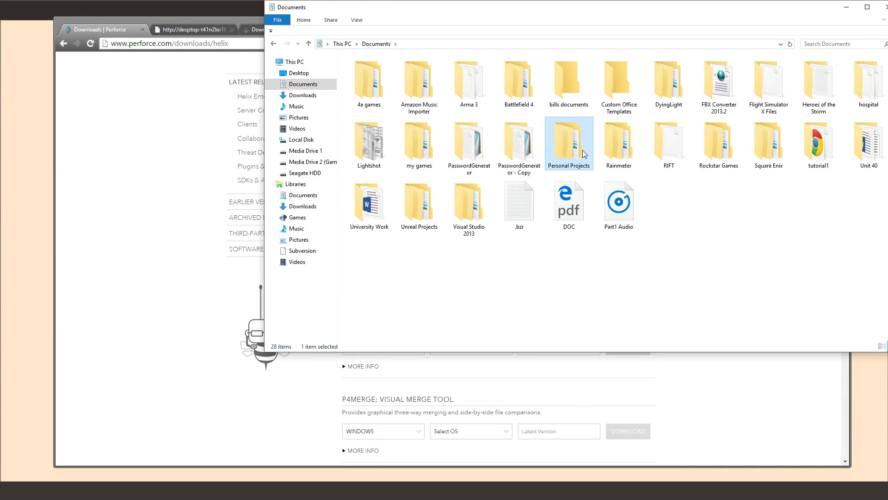
pyautogui.doubleClick(582, 150)
pyautogui.doubleClick(387, 82)
pyautogui.click(389, 111)
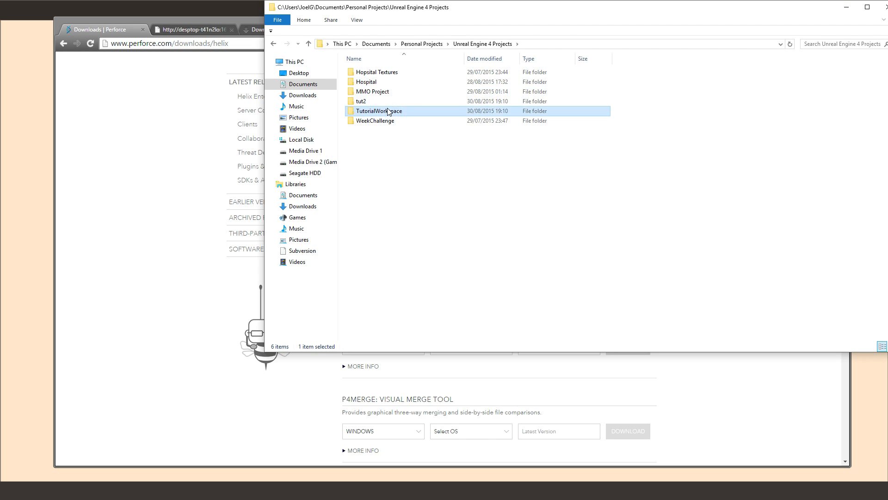
pyautogui.doubleClick(388, 111)
pyautogui.doubleClick(367, 73)
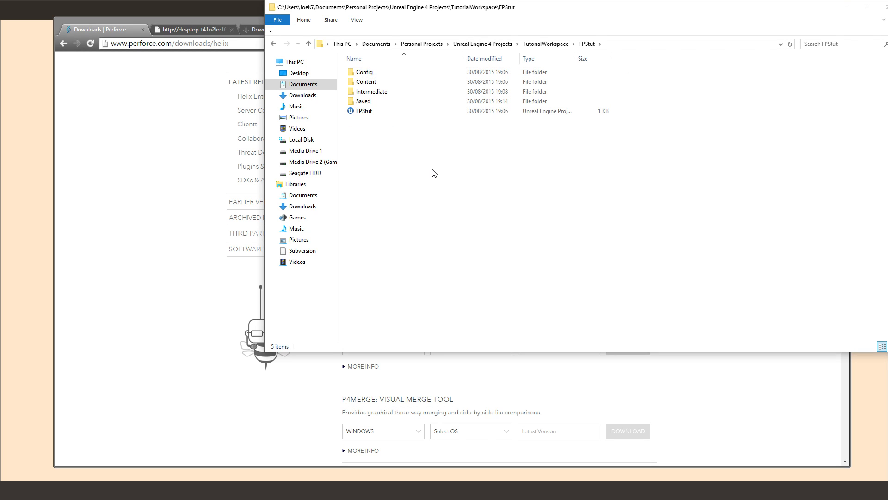
# Browse to C:\Program Files\Perforce\Server\depot\fpstut\content\firstpersonbp\blueprints
pyautogui.click(305, 200)
pyautogui.click(306, 140)
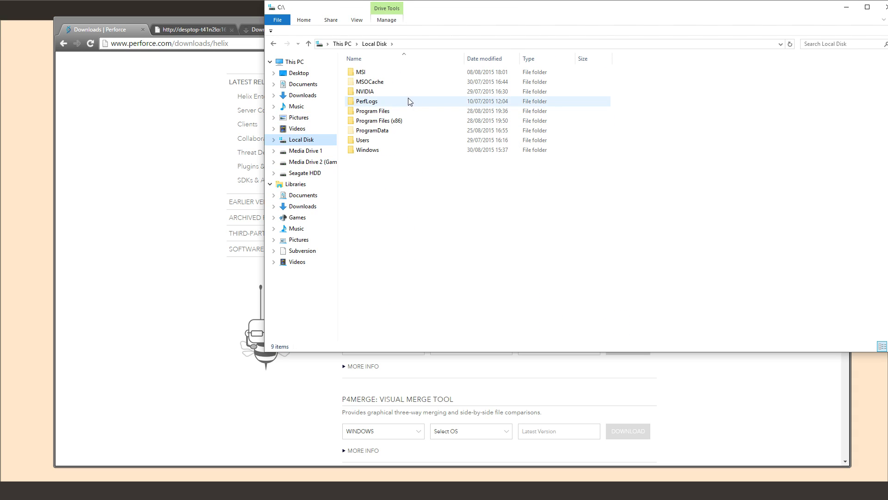
pyautogui.doubleClick(396, 113)
pyautogui.scroll(-2, 395, 227)
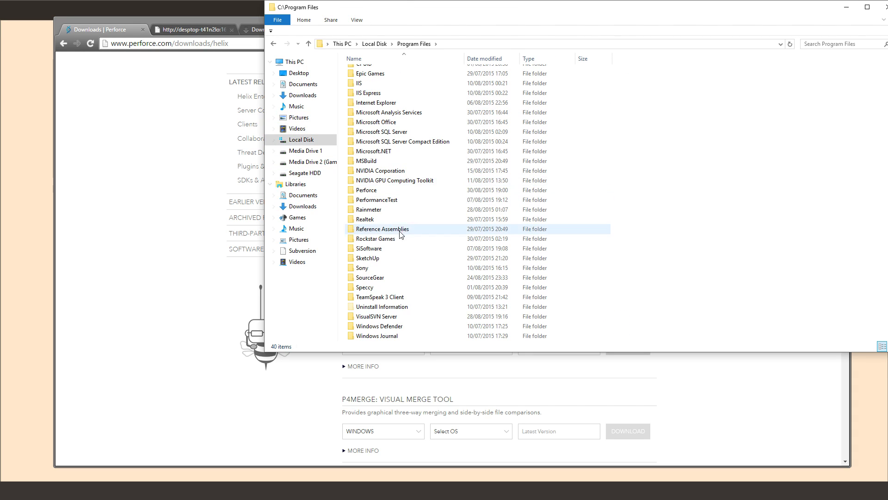
pyautogui.doubleClick(387, 192)
pyautogui.doubleClick(383, 93)
pyautogui.doubleClick(377, 73)
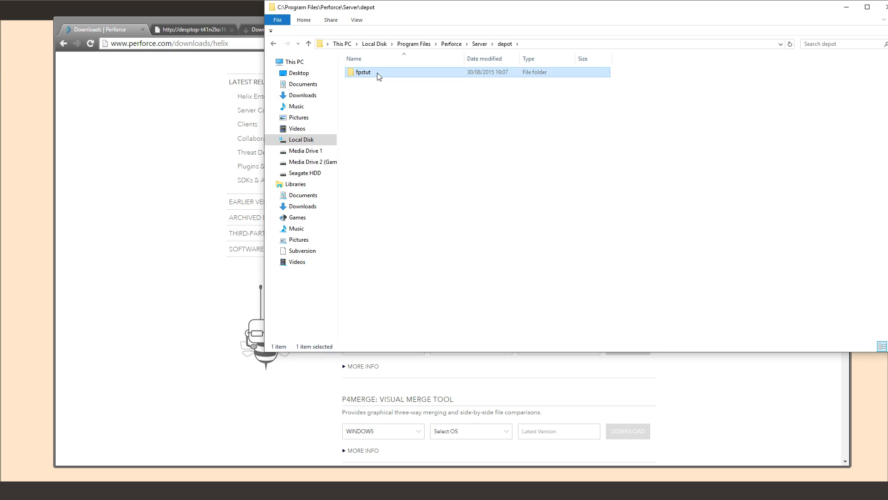
pyautogui.doubleClick(377, 74)
pyautogui.doubleClick(381, 82)
pyautogui.doubleClick(382, 72)
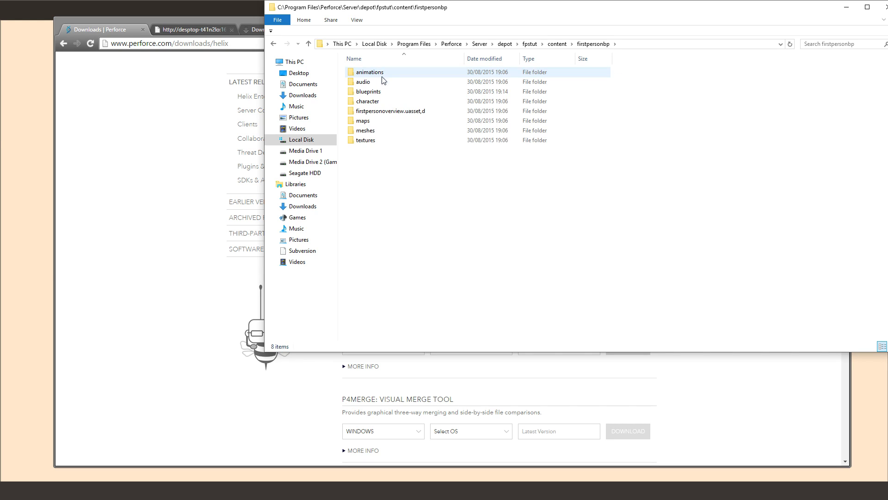
pyautogui.doubleClick(383, 91)
# Check that helloworld.uasset,d is among the depot blueprints, then close Explorer and show Services
pyautogui.moveTo(361, 132); pyautogui.dragTo(451, 113)
pyautogui.click(380, 141)
pyautogui.moveTo(534, 104); pyautogui.dragTo(535, 112)
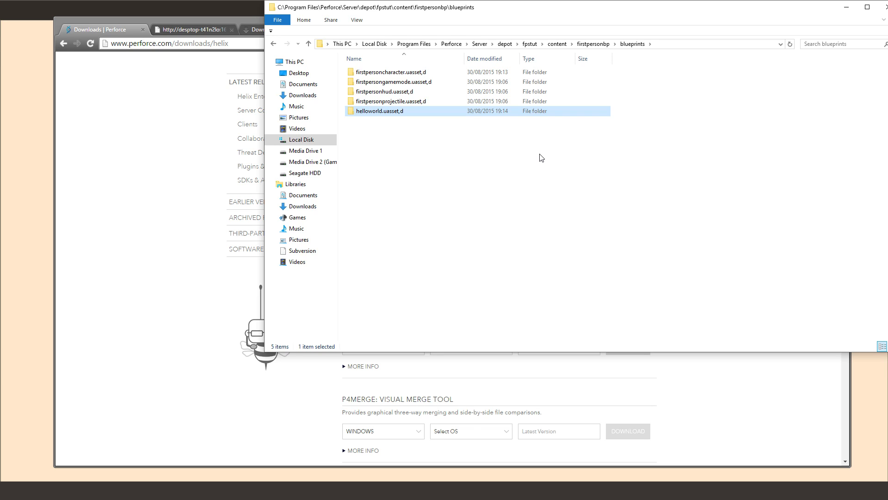
pyautogui.moveTo(454, 155); pyautogui.dragTo(396, 51)
pyautogui.click(443, 138)
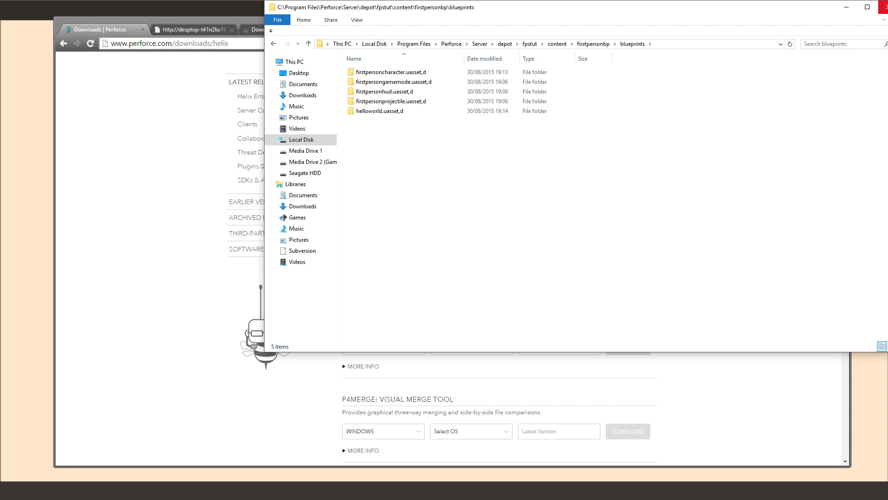
pyautogui.click(883, 7)
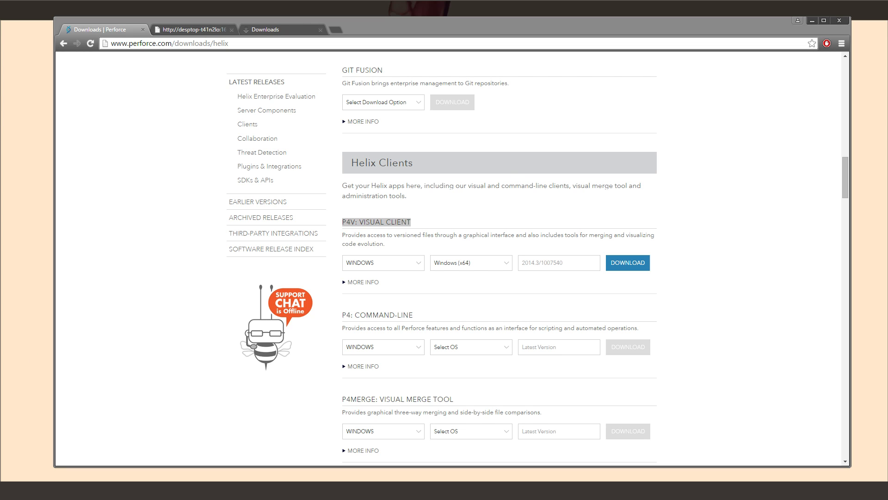
pyautogui.moveTo(0, 122); pyautogui.dragTo(374, 97)
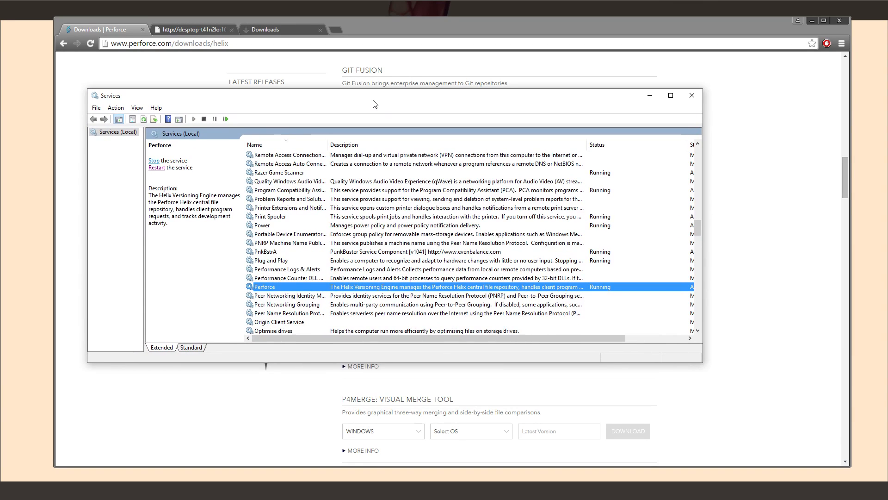